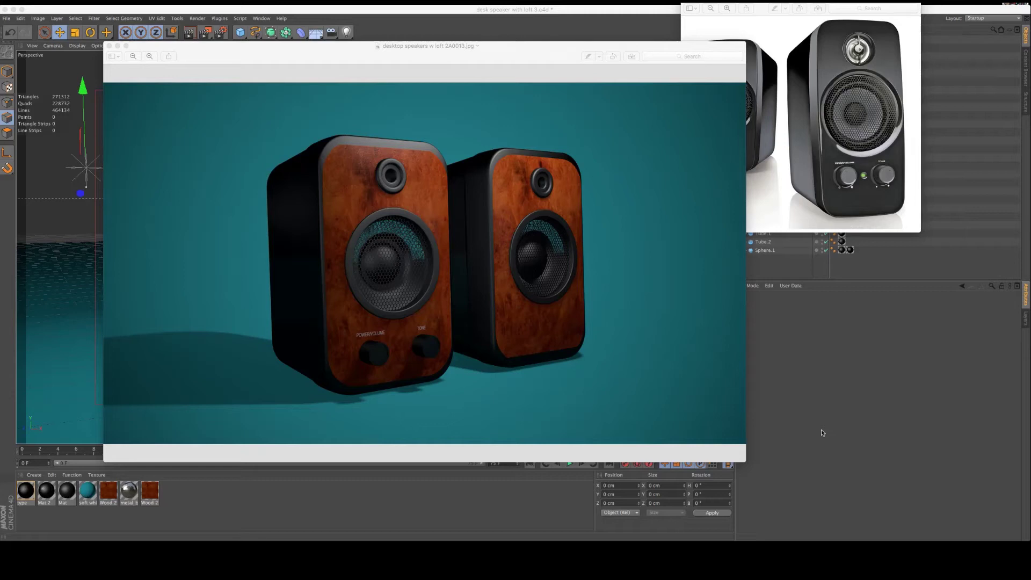
Step: Shift the Preview window of the wooden speaker render aside, then minimize it
{"action": "left_click_drag", "start_coordinate": [345, 53], "coordinate": [360, 51]}
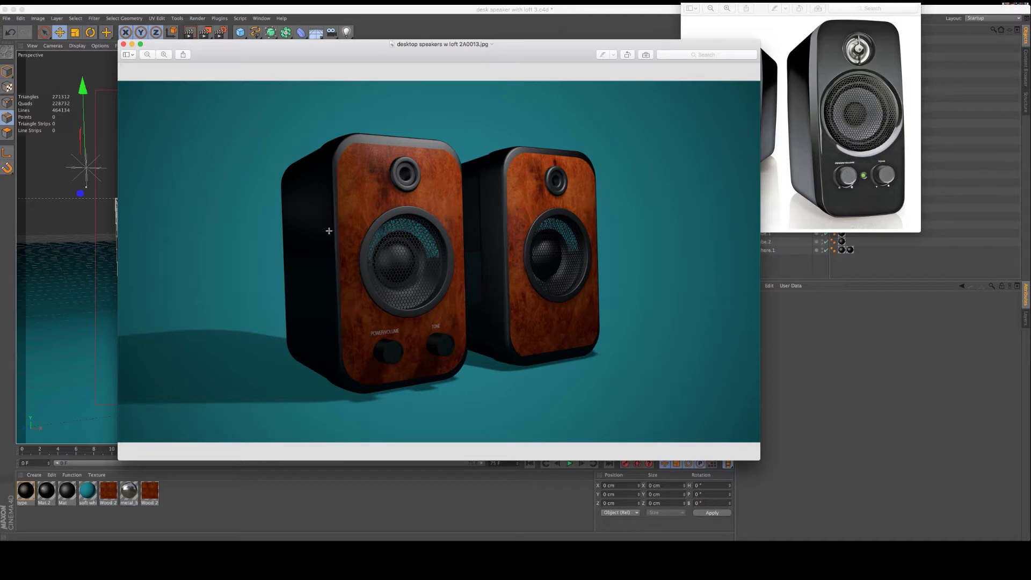
{"action": "left_click", "coordinate": [132, 44]}
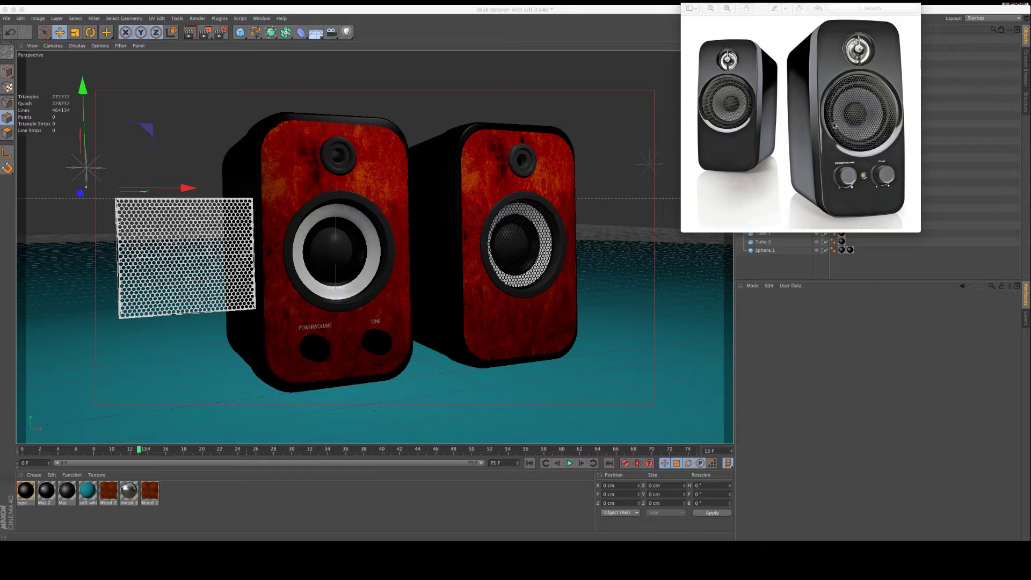
Step: Slide the honeycomb grille panel left along X, then view and close the grille-pattern texture
{"action": "left_click", "coordinate": [381, 9]}
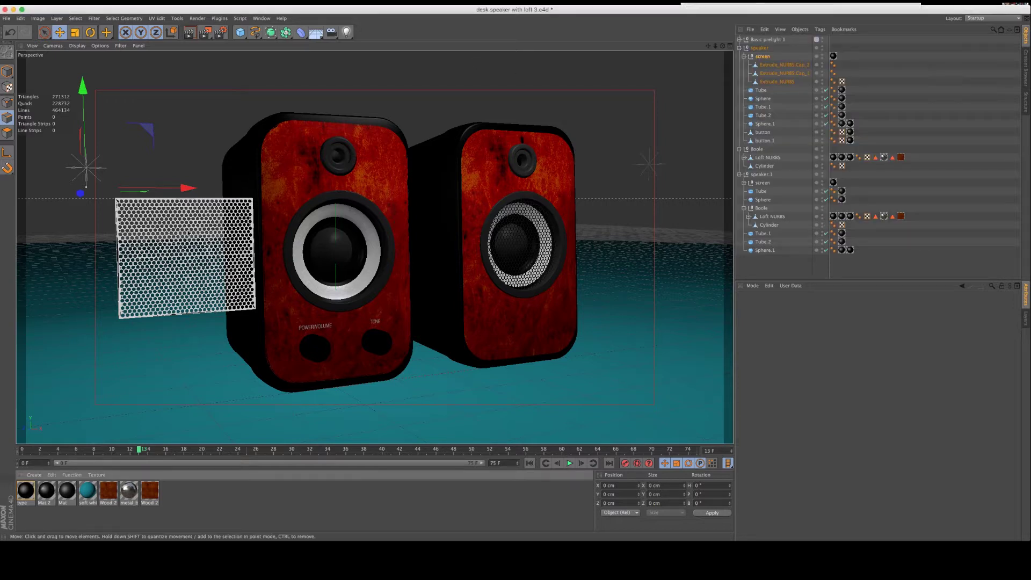
{"action": "mouse_move", "coordinate": [186, 191]}
{"action": "left_mouse_down"}
{"action": "mouse_move", "coordinate": [308, 200]}
{"action": "mouse_move", "coordinate": [173, 195]}
{"action": "left_mouse_up"}
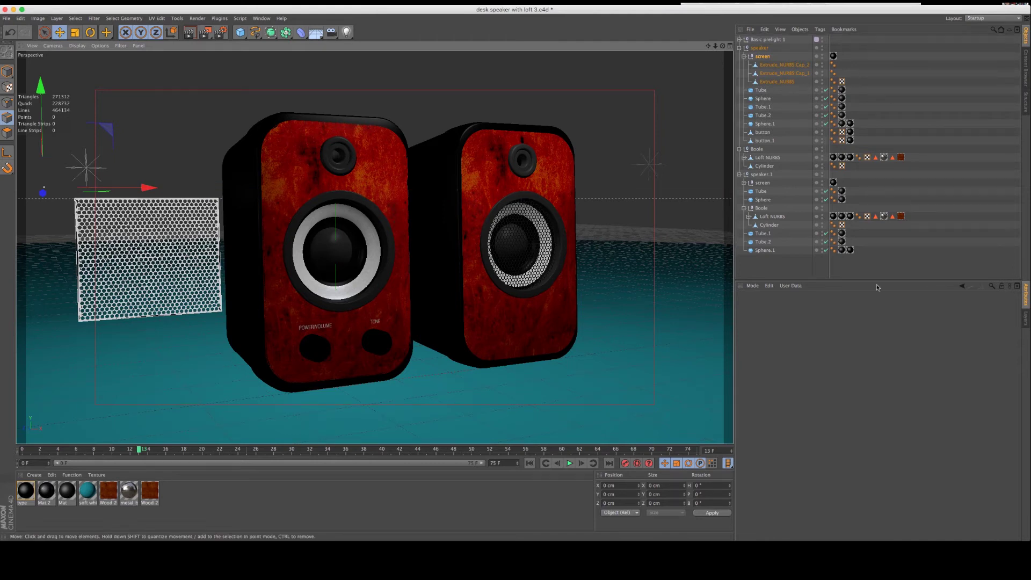
{"action": "left_click_drag", "start_coordinate": [1030, 229], "coordinate": [376, 192]}
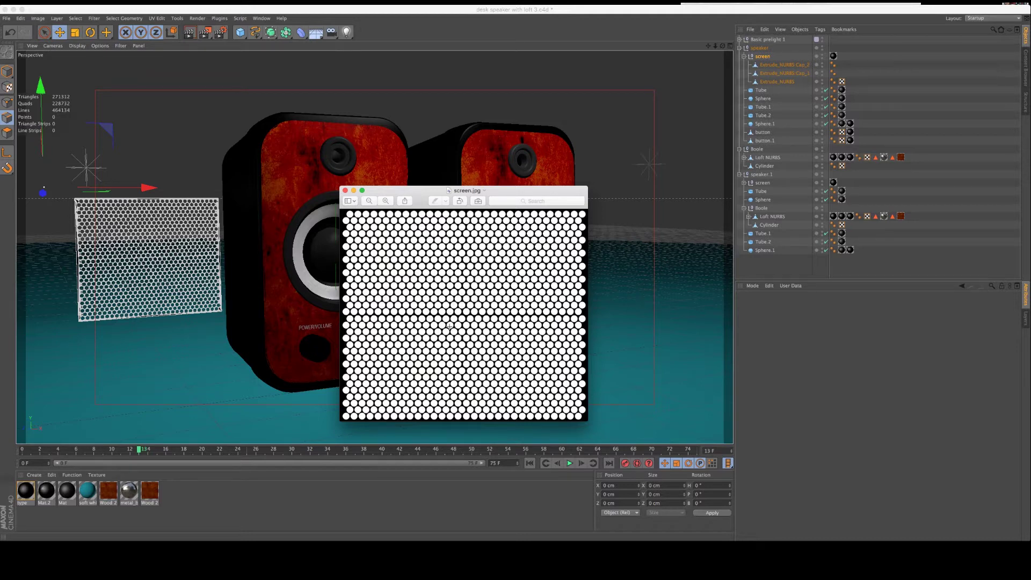
{"action": "left_click", "coordinate": [345, 190]}
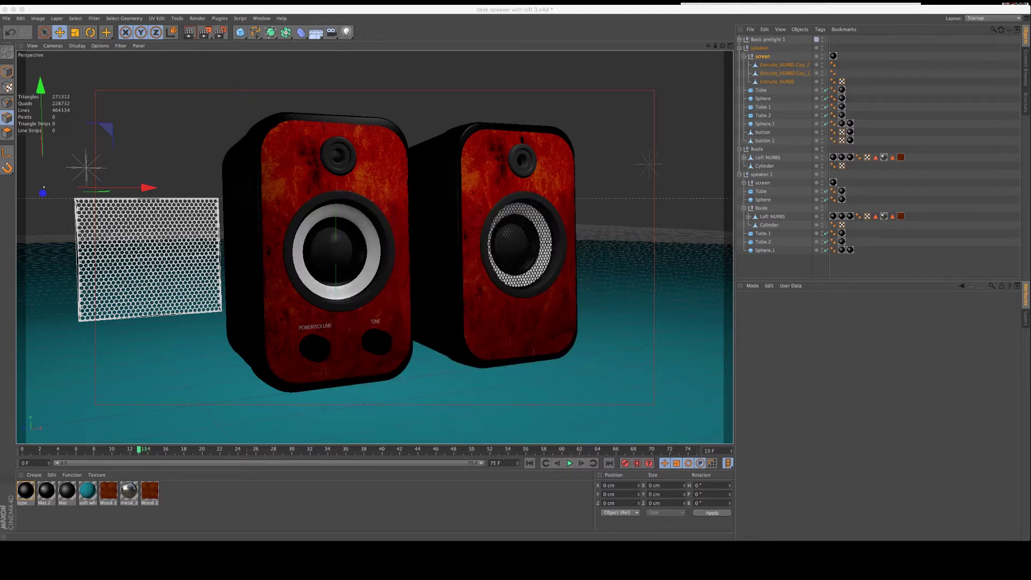
Step: Review the POWER/VOLUME–TONE label texture and move it out of the way
{"action": "left_click_drag", "start_coordinate": [1030, 75], "coordinate": [421, 39]}
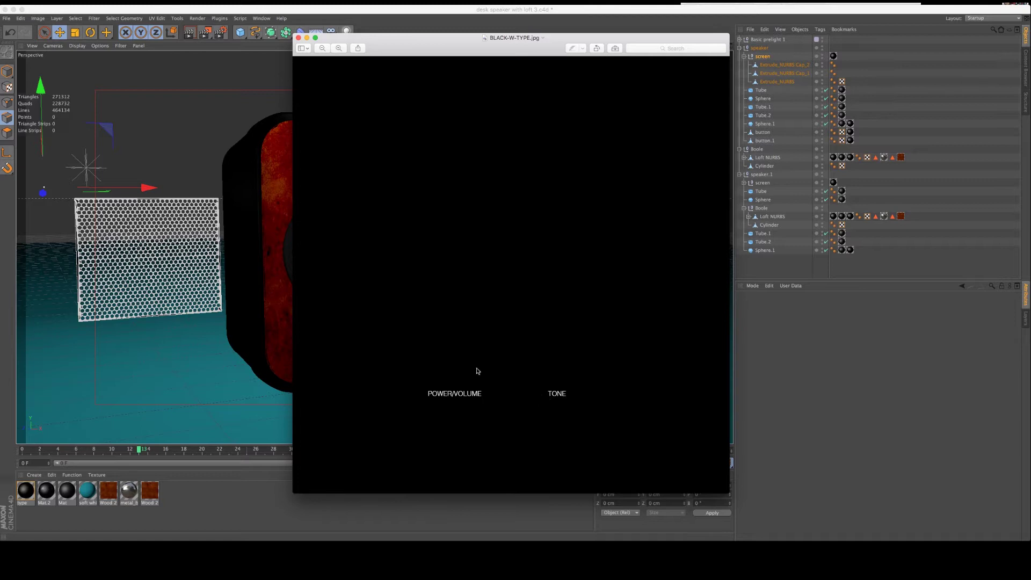
{"action": "left_click_drag", "start_coordinate": [369, 40], "coordinate": [1030, 78]}
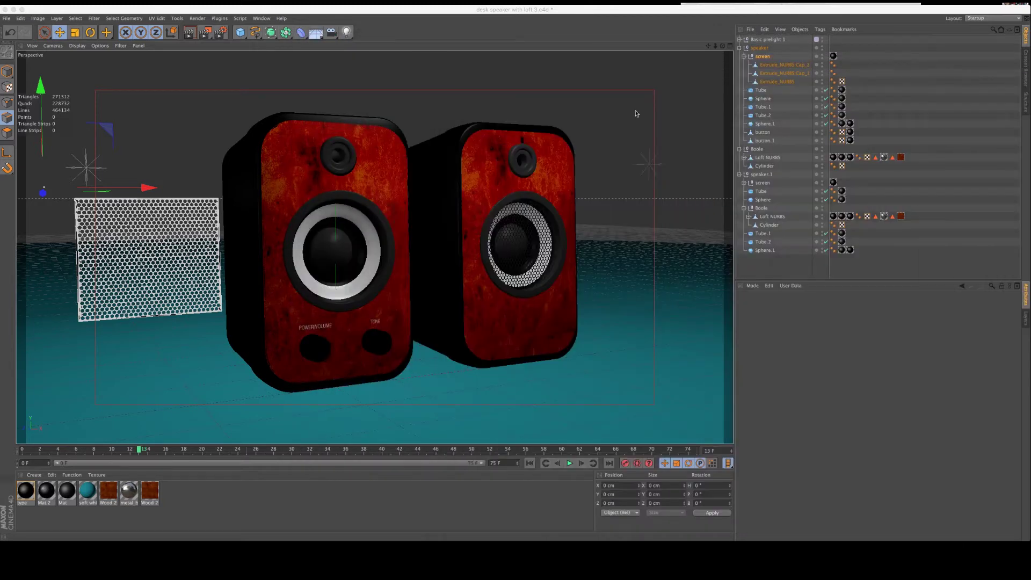
{"action": "left_click", "coordinate": [263, 20]}
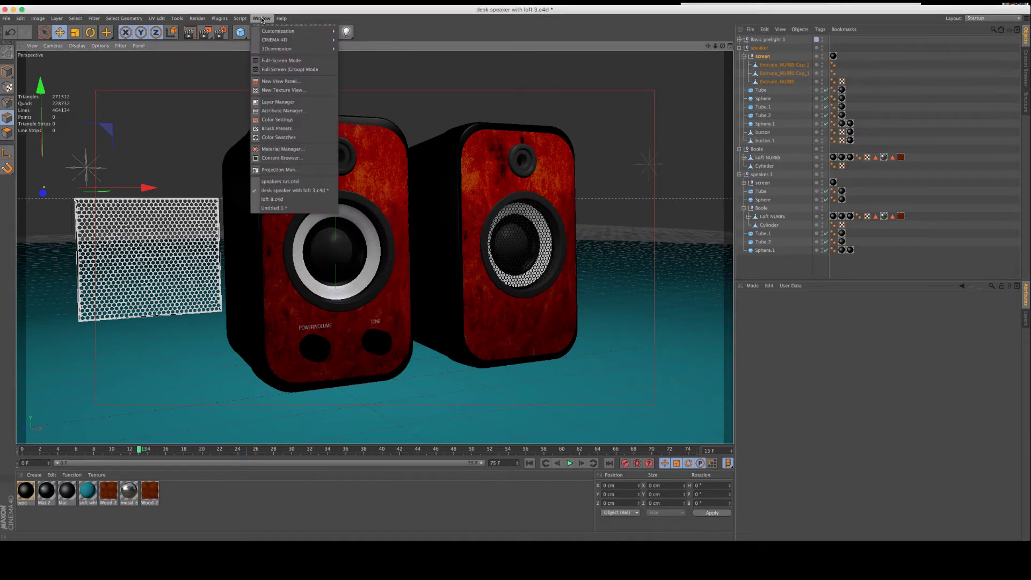
Step: Switch to speakers tut.c4d and add a Loft NURBS and a Circle spline
{"action": "left_click", "coordinate": [278, 200]}
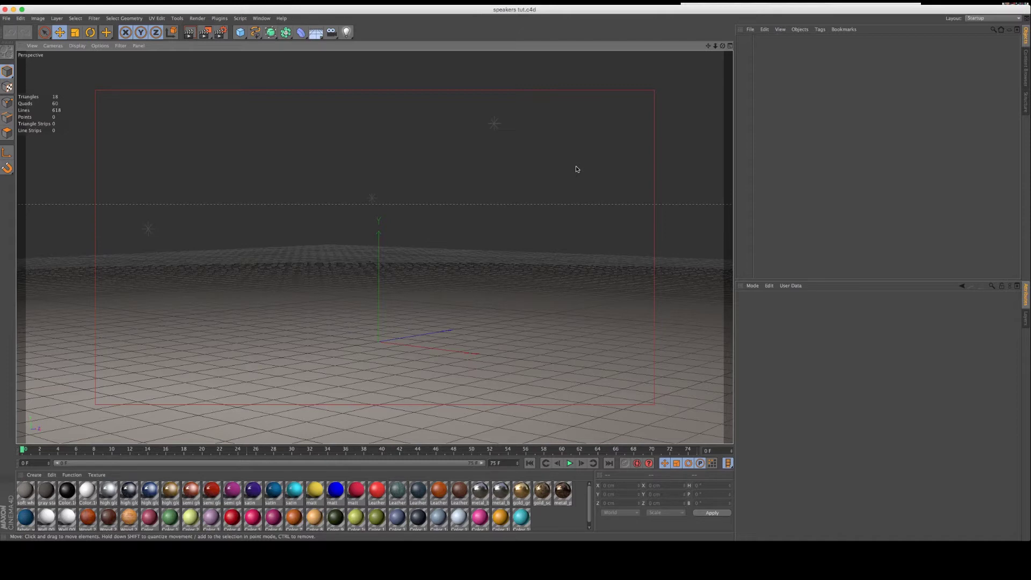
{"action": "left_click", "coordinate": [271, 33]}
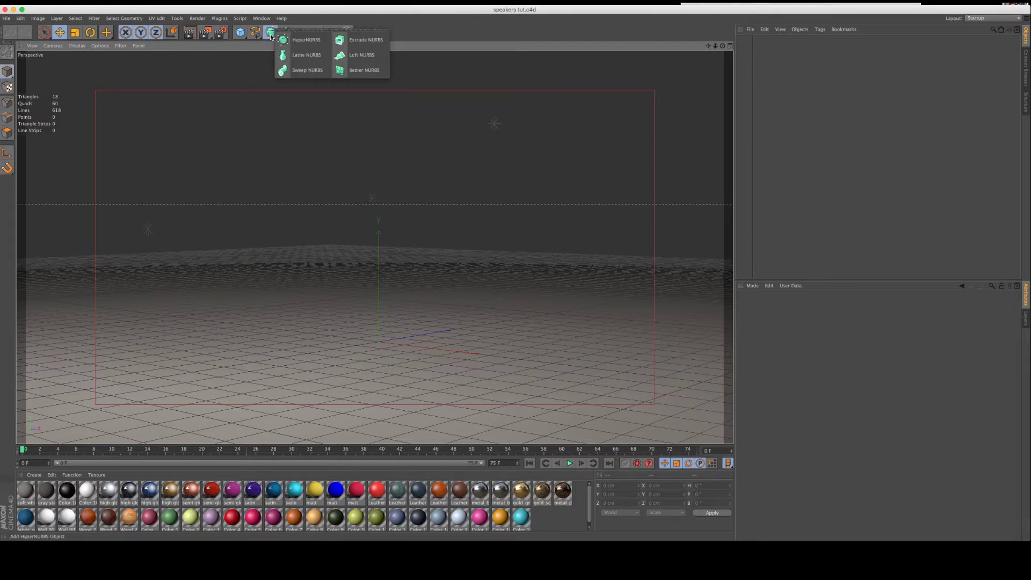
{"action": "left_click", "coordinate": [354, 56]}
{"action": "left_click", "coordinate": [258, 35]}
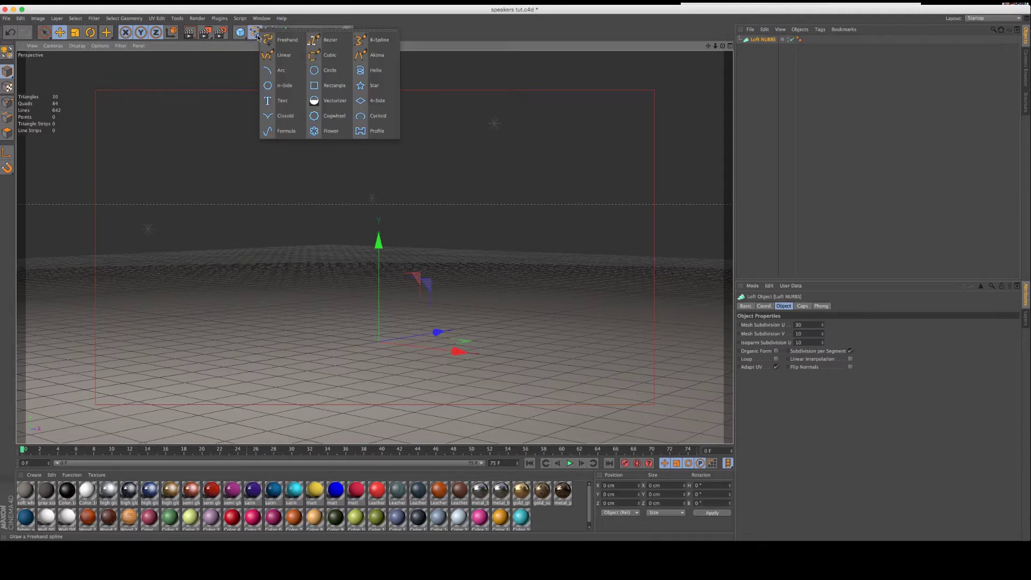
{"action": "left_click", "coordinate": [314, 73]}
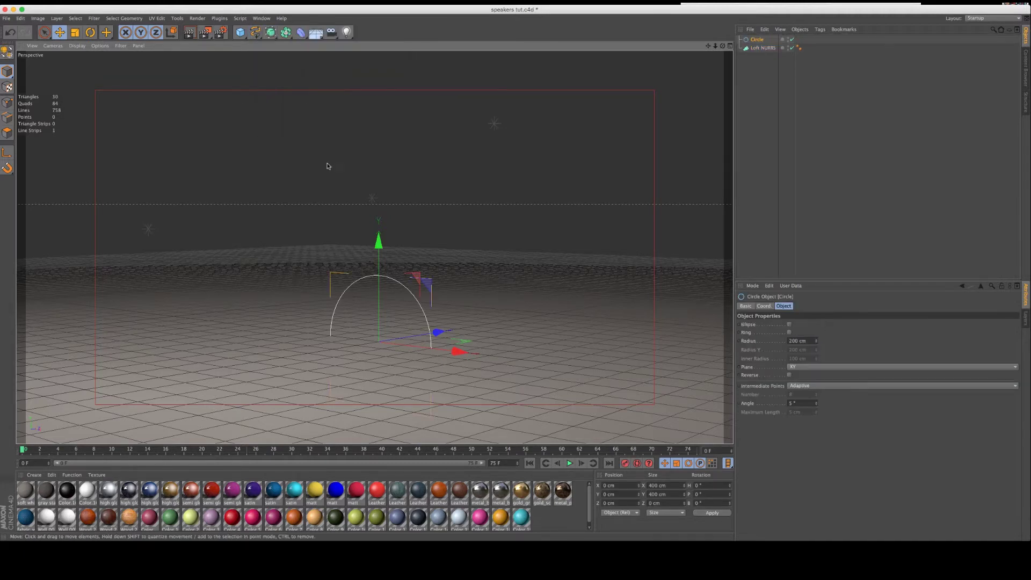
Step: Raise the 200 cm circle, copy it twice along Z, and parent all three circles under the Loft NURBS
{"action": "left_click_drag", "start_coordinate": [378, 240], "coordinate": [379, 135]}
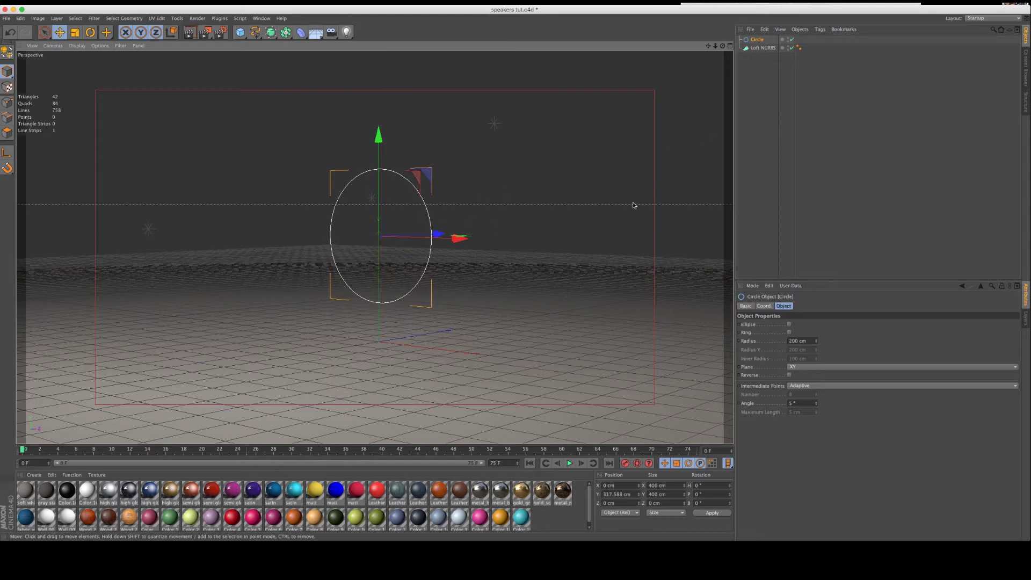
{"action": "left_click_drag", "start_coordinate": [758, 39], "coordinate": [756, 56]}
{"action": "left_click_drag", "start_coordinate": [439, 235], "coordinate": [576, 233]}
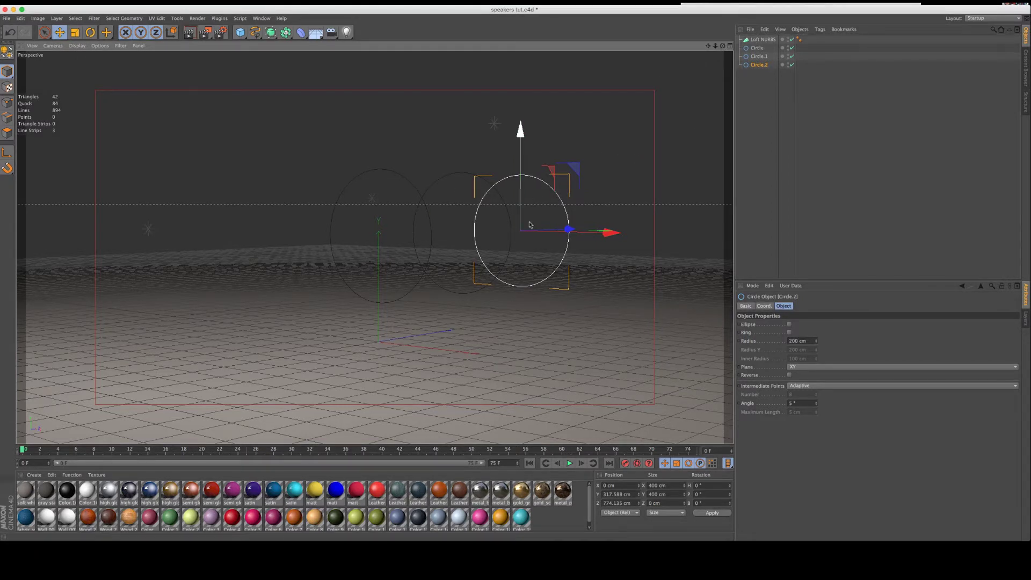
{"action": "left_click_drag", "start_coordinate": [722, 47], "coordinate": [517, 274]}
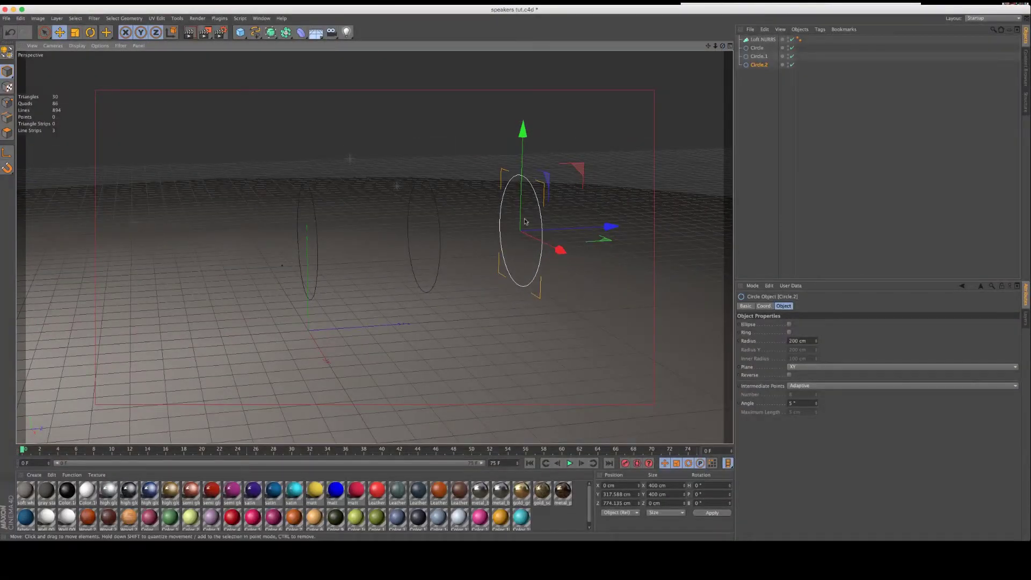
{"action": "left_click_drag", "start_coordinate": [760, 78], "coordinate": [756, 39]}
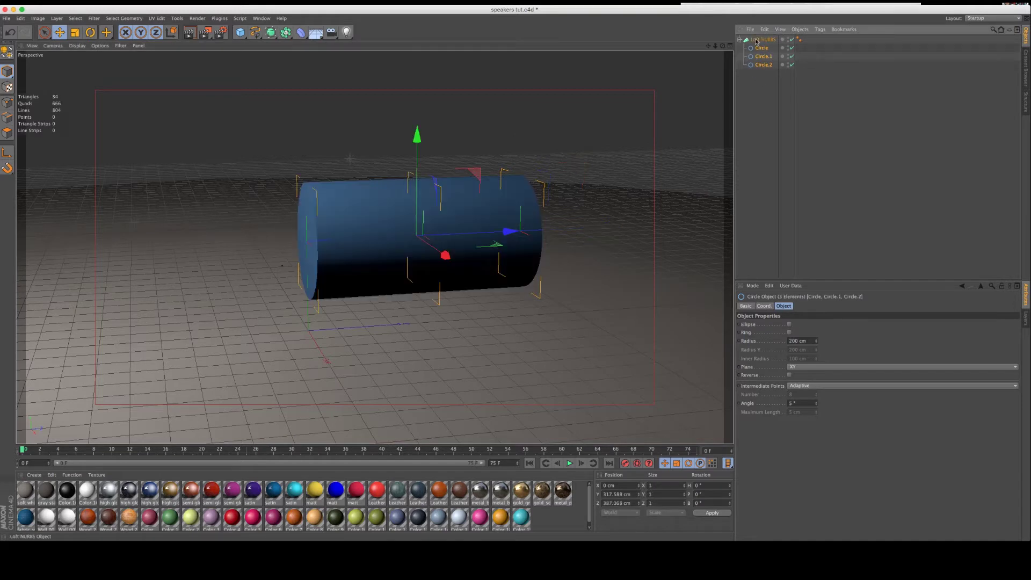
Step: Resize the circles to 88 cm and 120 cm ends with a wider middle, and enable Linear Interpolation on the loft
{"action": "left_click_drag", "start_coordinate": [816, 342], "coordinate": [816, 351]}
{"action": "left_click", "coordinate": [767, 129]}
{"action": "left_click", "coordinate": [761, 48]}
{"action": "left_click", "coordinate": [764, 57]}
{"action": "left_click", "coordinate": [764, 65]}
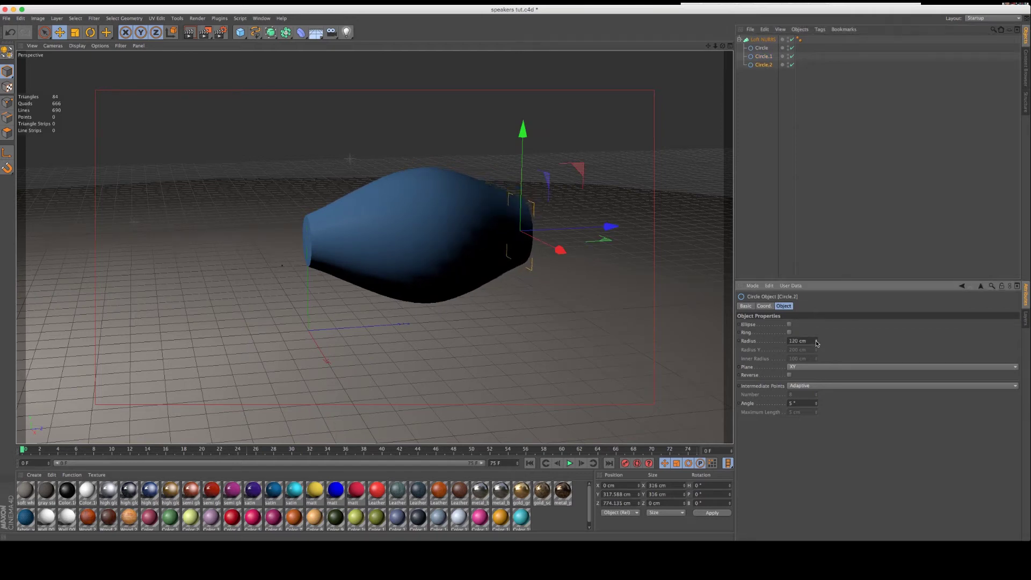
{"action": "left_click", "coordinate": [763, 39]}
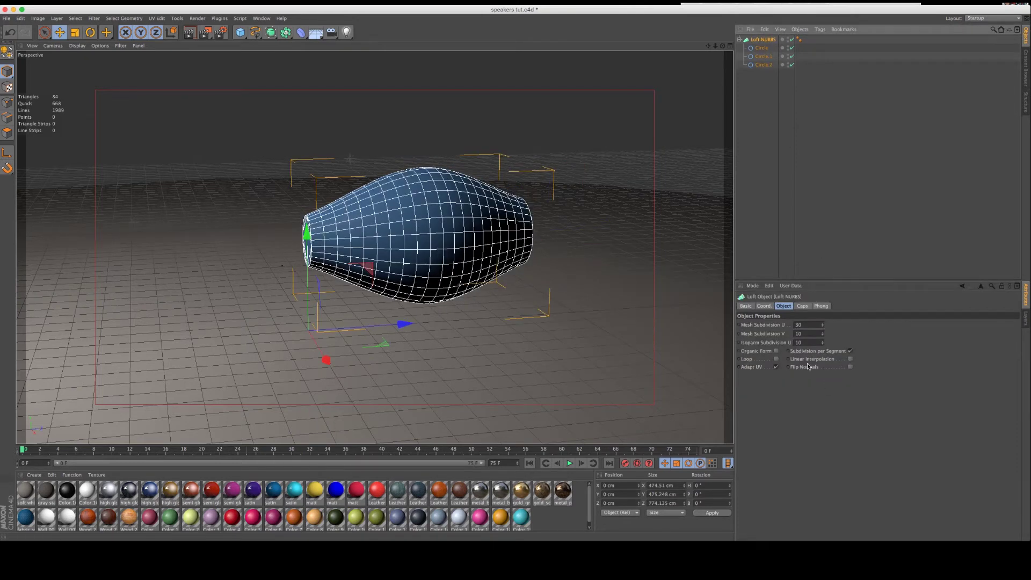
{"action": "left_click", "coordinate": [850, 359]}
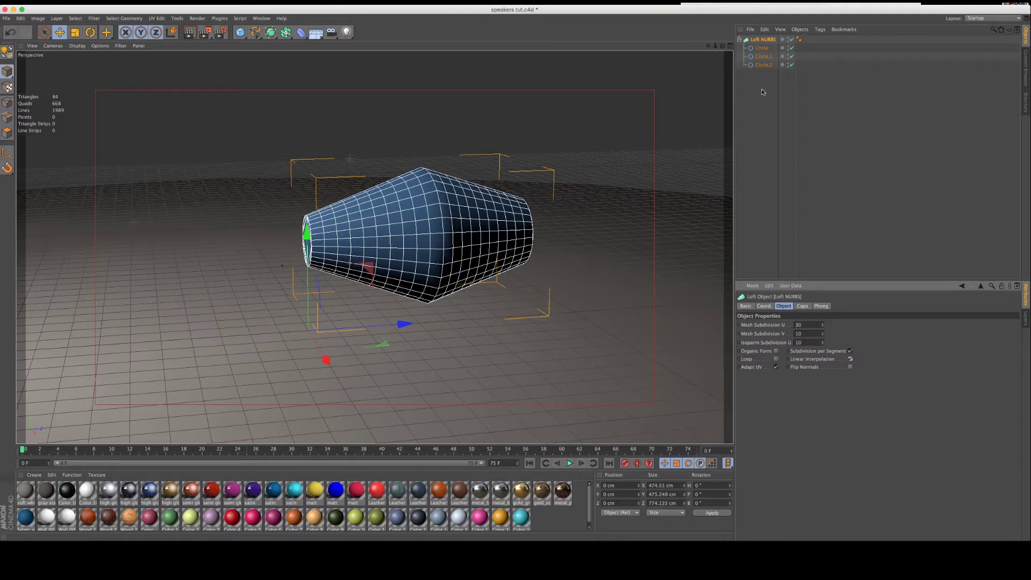
Step: Duplicate the first circle forward along Z and shrink the original Circle to 73 cm further forward
{"action": "left_click", "coordinate": [762, 48]}
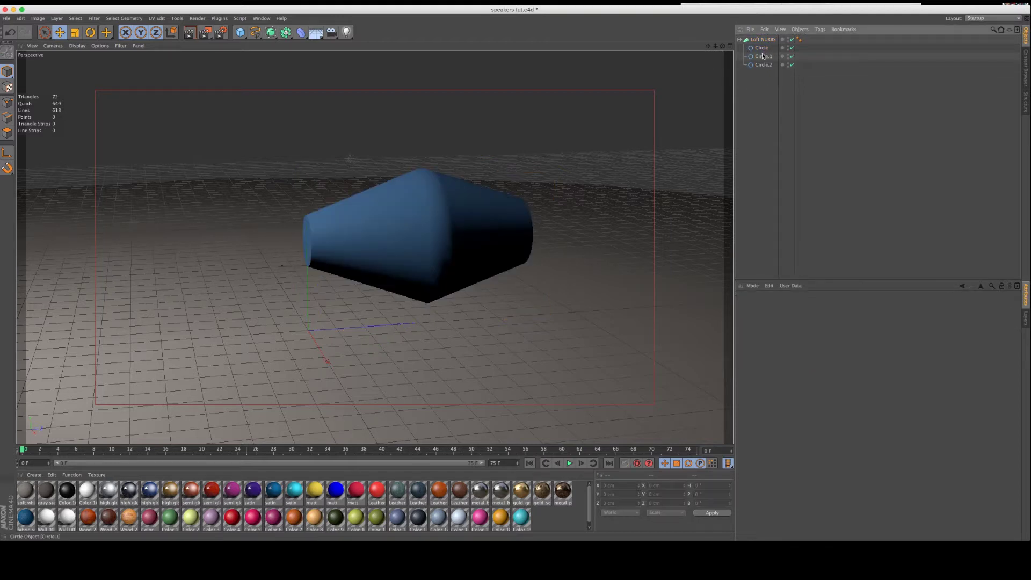
{"action": "left_click_drag", "start_coordinate": [761, 48], "coordinate": [763, 60], "text": "super"}
{"action": "left_click_drag", "start_coordinate": [342, 245], "coordinate": [382, 243]}
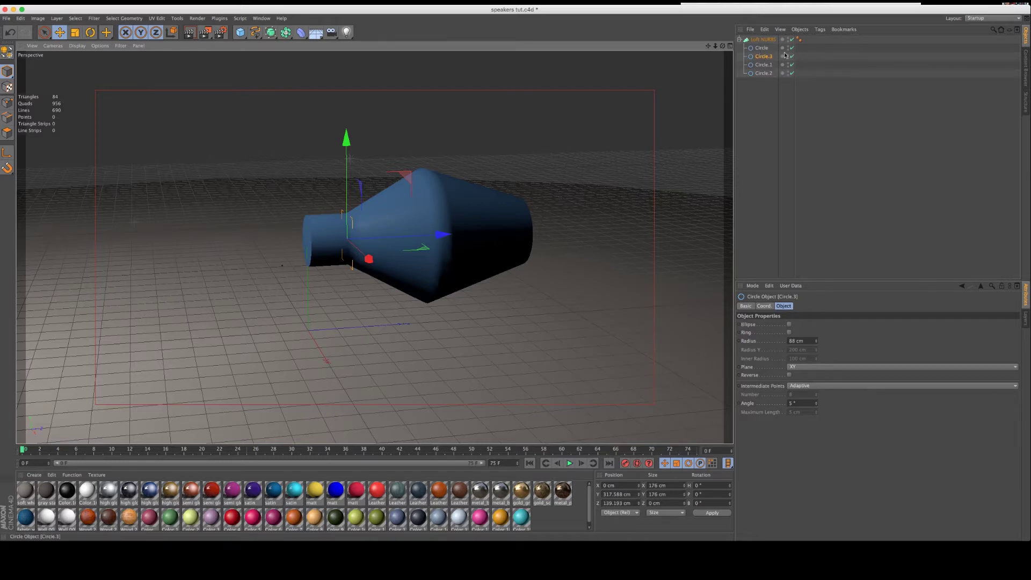
{"action": "left_click", "coordinate": [762, 48]}
{"action": "left_click_drag", "start_coordinate": [816, 342], "coordinate": [817, 349]}
{"action": "left_click_drag", "start_coordinate": [399, 238], "coordinate": [457, 240]}
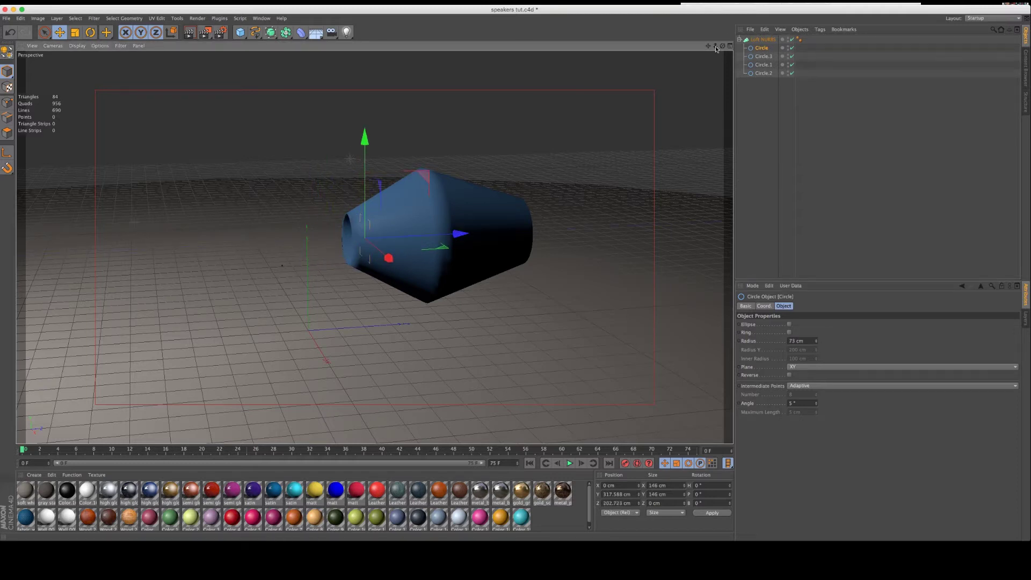
Step: Shrink and move Circle.2 so the loft tapers into a longer cone
{"action": "left_click_drag", "start_coordinate": [722, 46], "coordinate": [517, 273]}
{"action": "left_click", "coordinate": [764, 73]}
{"action": "left_click_drag", "start_coordinate": [814, 340], "coordinate": [816, 340]}
{"action": "left_click_drag", "start_coordinate": [630, 238], "coordinate": [693, 231]}
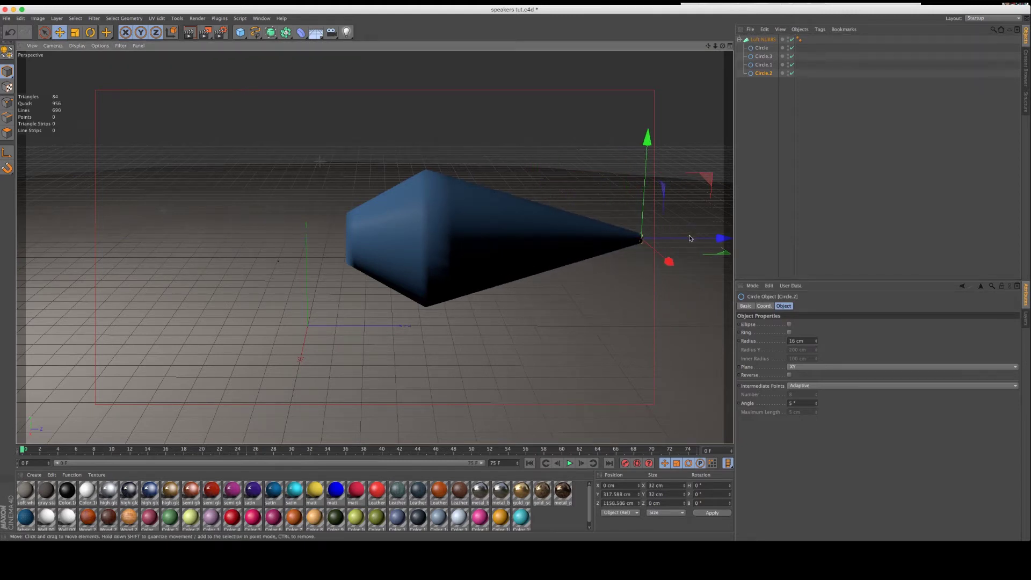
{"action": "left_click_drag", "start_coordinate": [722, 45], "coordinate": [518, 274]}
Step: Delete the Loft NURBS and all its circles, then switch to the speaker reference photo
{"action": "left_click", "coordinate": [764, 40]}
{"action": "left_click", "coordinate": [758, 75], "text": "shift"}
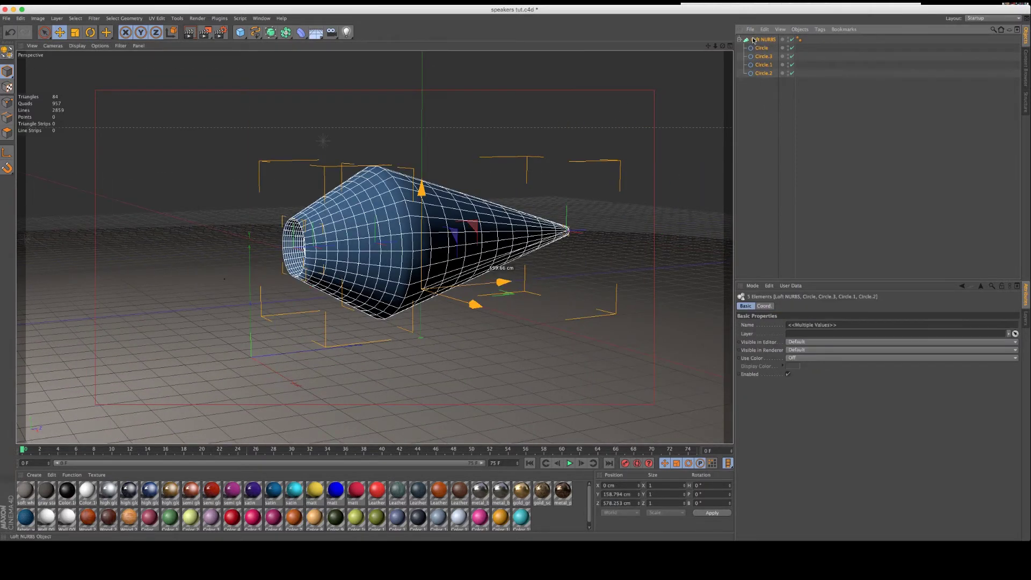
{"action": "key", "text": "Delete"}
{"action": "key", "text": "super+Tab"}
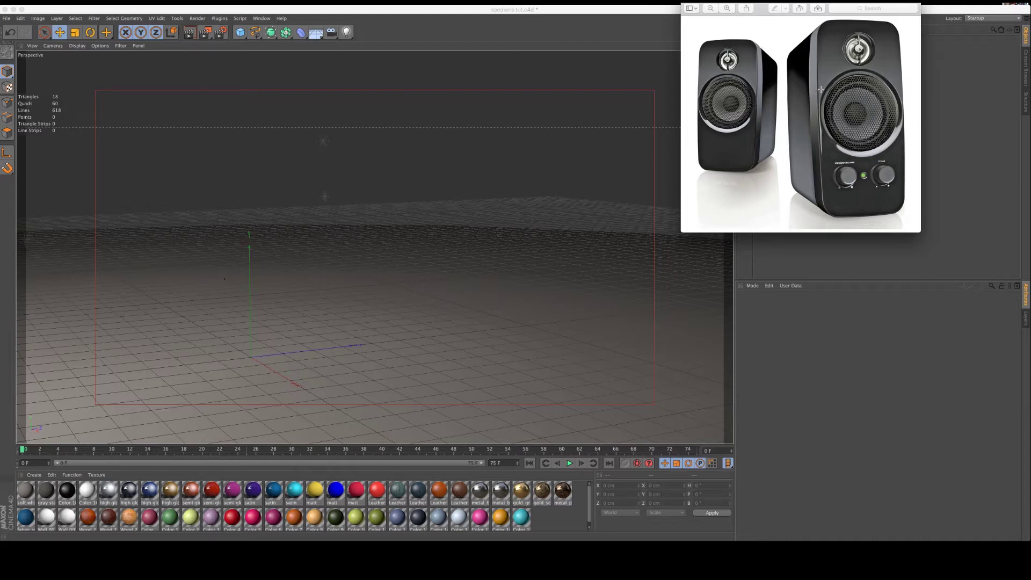
Step: Add a Rectangle spline, raise it on Y, move it back on Z, narrow it and round its corners
{"action": "left_click", "coordinate": [610, 11]}
{"action": "left_click", "coordinate": [255, 33]}
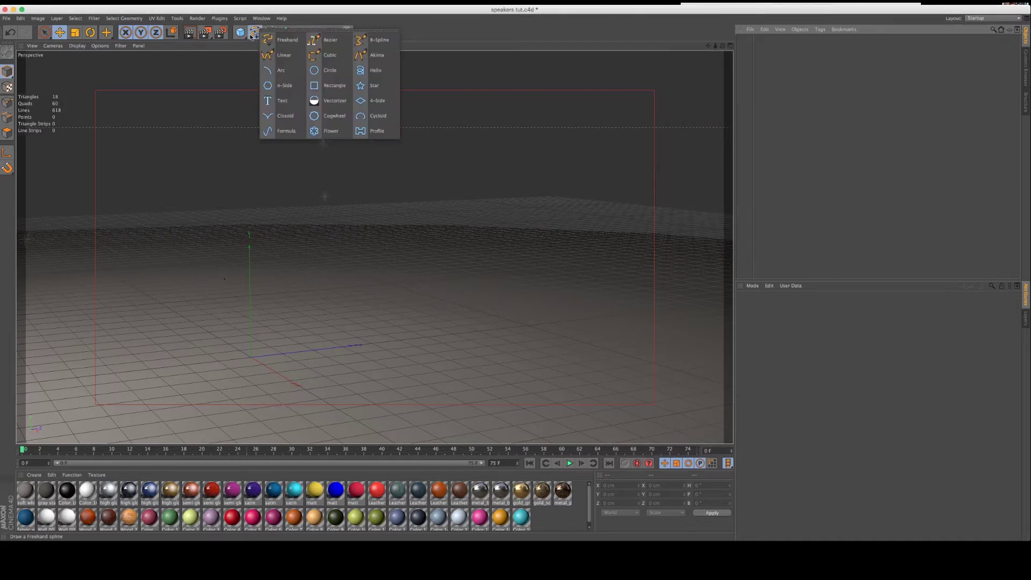
{"action": "left_click", "coordinate": [327, 87]}
{"action": "left_click_drag", "start_coordinate": [251, 261], "coordinate": [256, 163]}
{"action": "left_click_drag", "start_coordinate": [339, 254], "coordinate": [522, 244]}
{"action": "left_click_drag", "start_coordinate": [723, 46], "coordinate": [786, 189]}
{"action": "left_click_drag", "start_coordinate": [816, 325], "coordinate": [817, 327]}
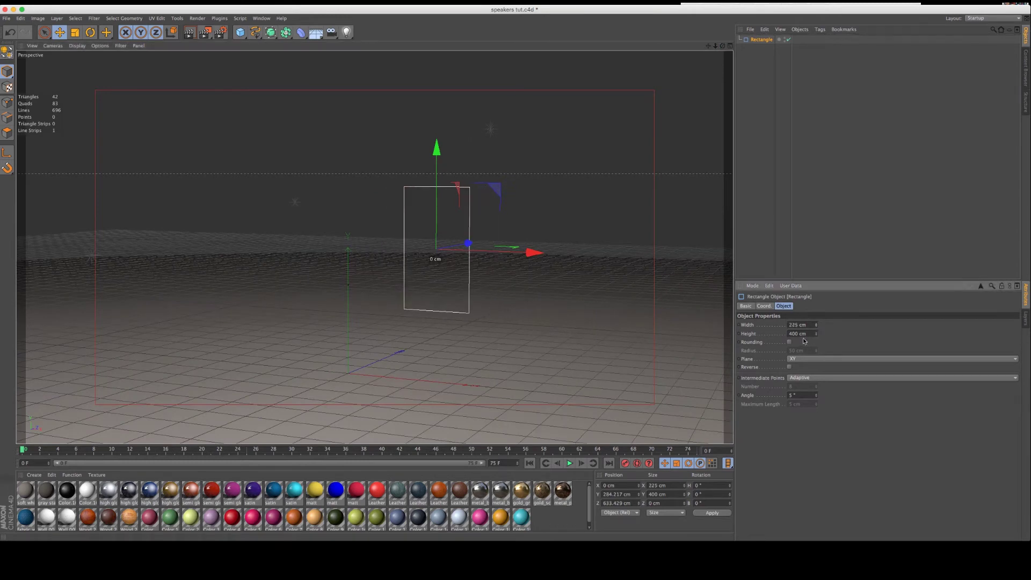
{"action": "left_click", "coordinate": [789, 342]}
Step: Duplicate the rounded rectangle into Rectangle.1 and Rectangle.2, offsetting the copies along Z
{"action": "left_click_drag", "start_coordinate": [760, 41], "coordinate": [663, 54]}
{"action": "left_click_drag", "start_coordinate": [508, 247], "coordinate": [471, 248]}
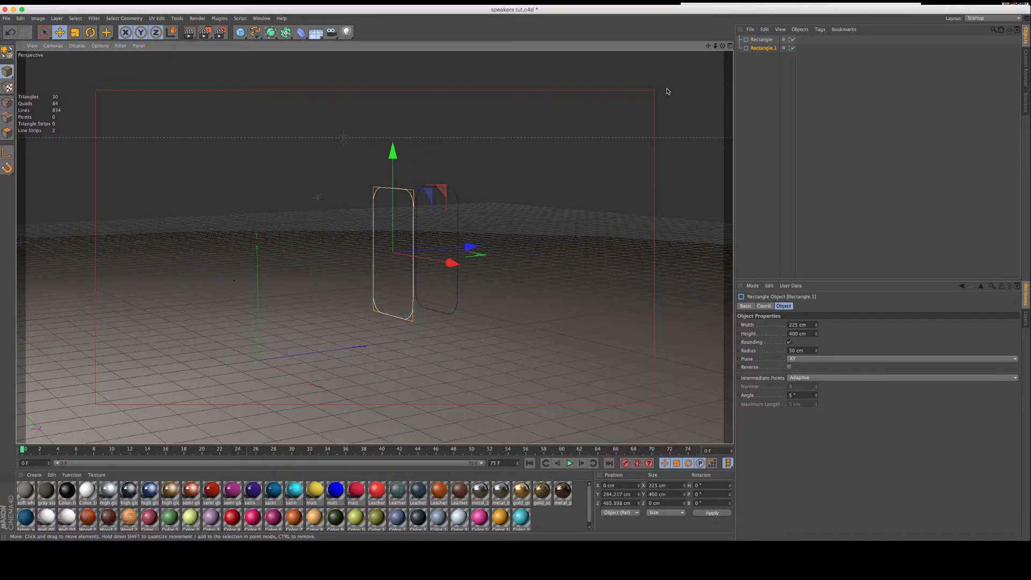
{"action": "left_click_drag", "start_coordinate": [723, 46], "coordinate": [517, 270]}
{"action": "left_click_drag", "start_coordinate": [758, 56], "coordinate": [759, 56], "text": "ctrl"}
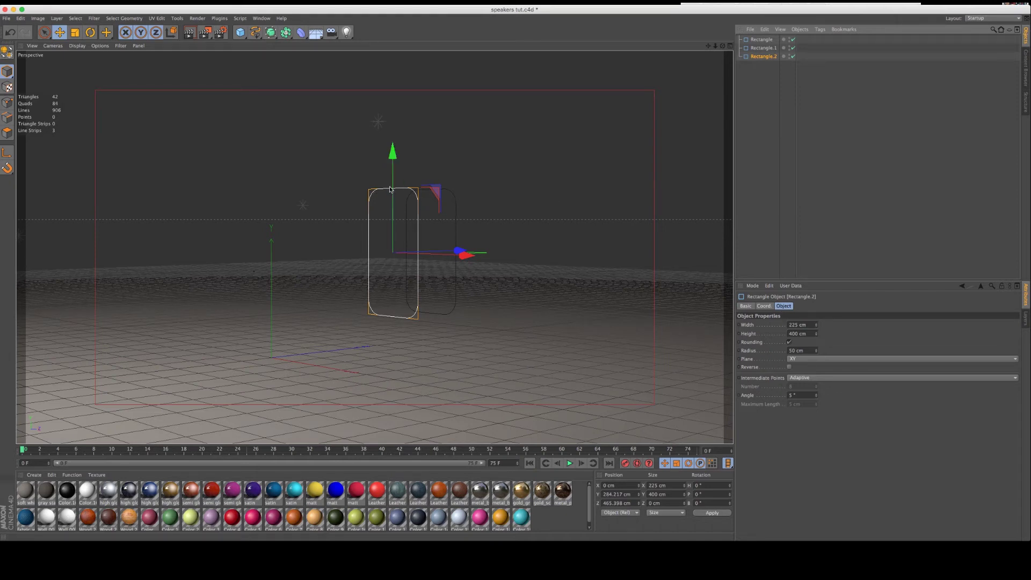
Step: Switch to the four-view layout and frame the rectangles in the Front, Top and Right views
{"action": "left_click", "coordinate": [730, 47]}
{"action": "left_click_drag", "start_coordinate": [715, 247], "coordinate": [518, 274]}
{"action": "scroll", "coordinate": [518, 274], "scroll_direction": "down", "scroll_amount": 3}
{"action": "middle_click_drag", "start_coordinate": [529, 169], "coordinate": [518, 243], "text": "alt"}
{"action": "scroll", "coordinate": [517, 244], "scroll_direction": "up", "scroll_amount": 1}
{"action": "left_click_drag", "start_coordinate": [517, 244], "coordinate": [519, 244]}
{"action": "left_click_drag", "start_coordinate": [708, 46], "coordinate": [518, 243]}
{"action": "mouse_move", "coordinate": [350, 248]}
{"action": "left_mouse_down"}
{"action": "mouse_move", "coordinate": [374, 274]}
{"action": "mouse_move", "coordinate": [351, 251]}
{"action": "left_mouse_up"}
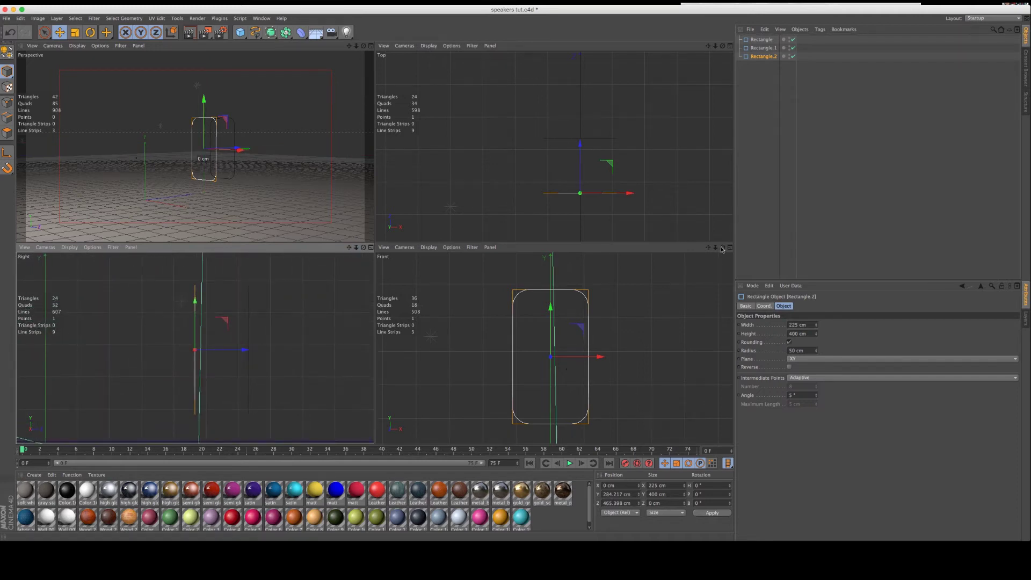
Step: Widen Rectangle.2 to 232 cm and narrow the first Rectangle to 196 cm, checking the reference photo
{"action": "left_click_drag", "start_coordinate": [721, 249], "coordinate": [721, 250]}
{"action": "left_click_drag", "start_coordinate": [816, 326], "coordinate": [817, 334]}
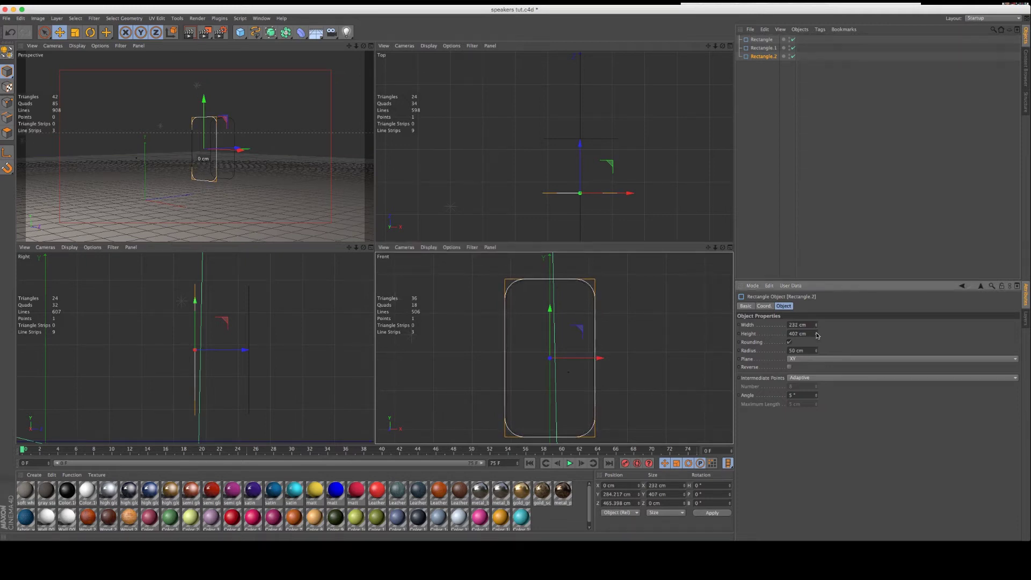
{"action": "left_click", "coordinate": [756, 4]}
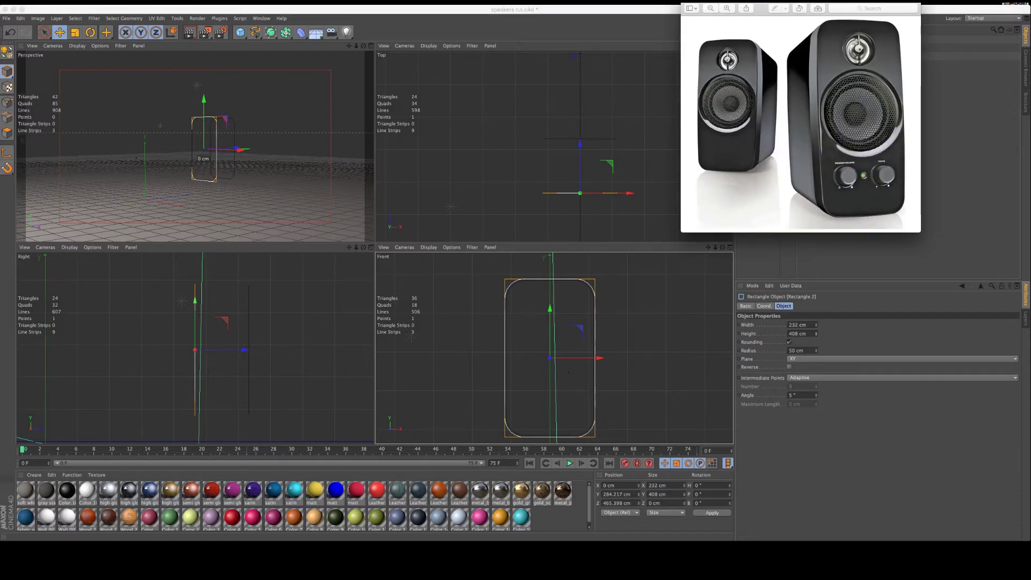
{"action": "left_click", "coordinate": [660, 8]}
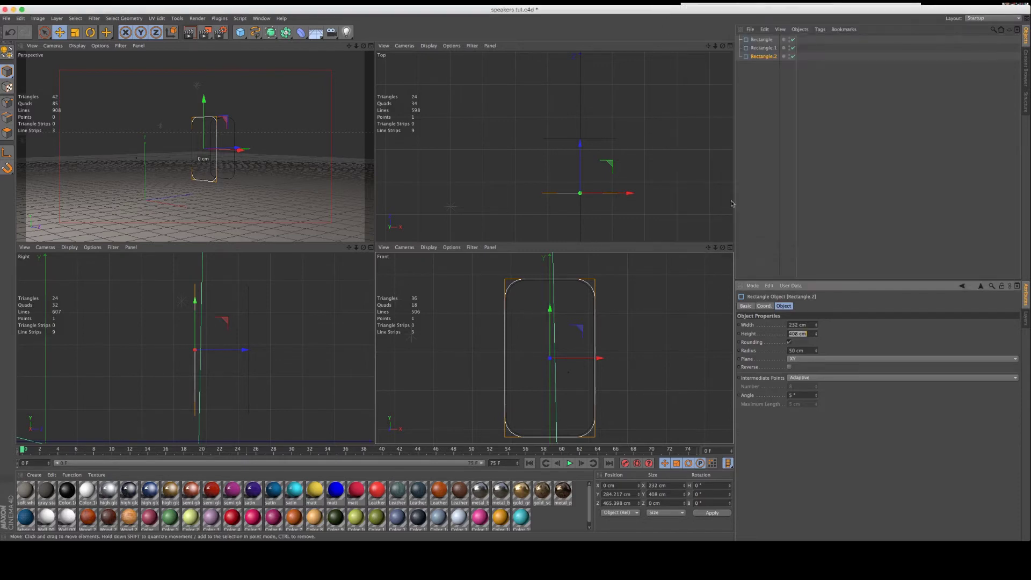
{"action": "left_click", "coordinate": [761, 39]}
{"action": "left_click_drag", "start_coordinate": [818, 326], "coordinate": [816, 335]}
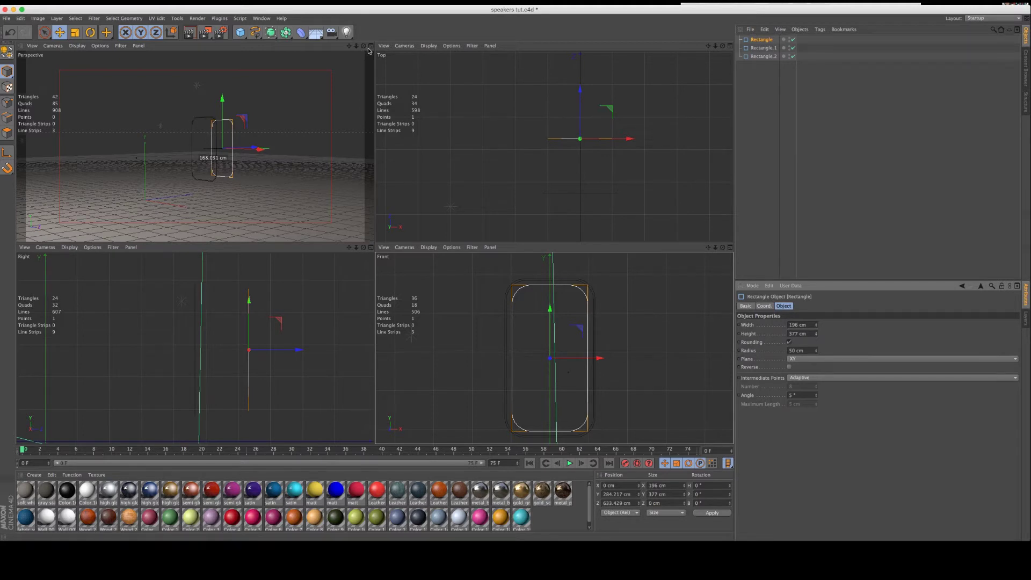
Step: Copy Rectangle.2 as Rectangle.3 and move it closer along Z
{"action": "left_click", "coordinate": [764, 56]}
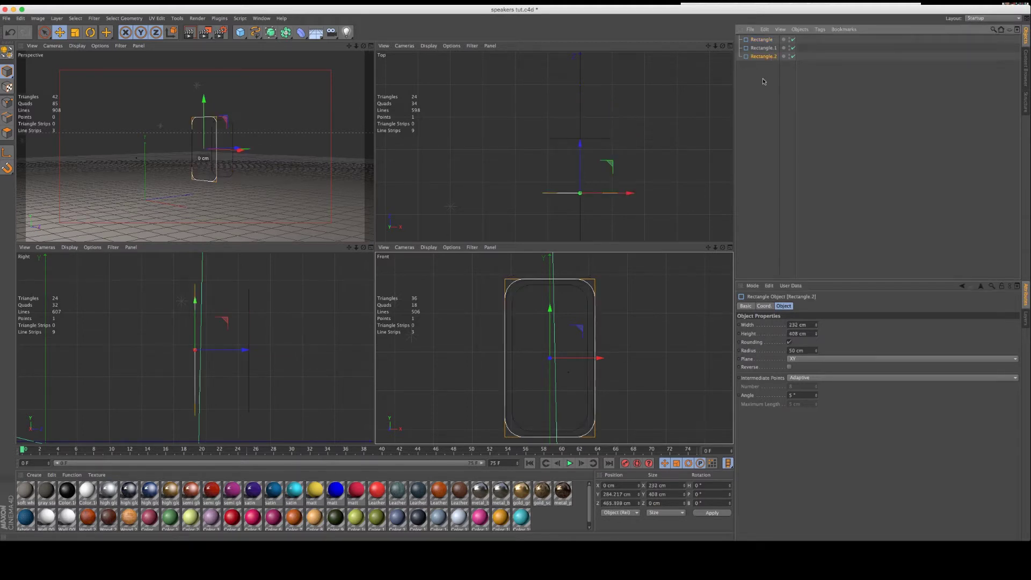
{"action": "left_click_drag", "start_coordinate": [760, 57], "coordinate": [759, 68], "text": "ctrl"}
{"action": "left_click_drag", "start_coordinate": [356, 47], "coordinate": [294, 114]}
{"action": "left_click_drag", "start_coordinate": [363, 46], "coordinate": [290, 107]}
{"action": "left_click_drag", "start_coordinate": [256, 152], "coordinate": [246, 152]}
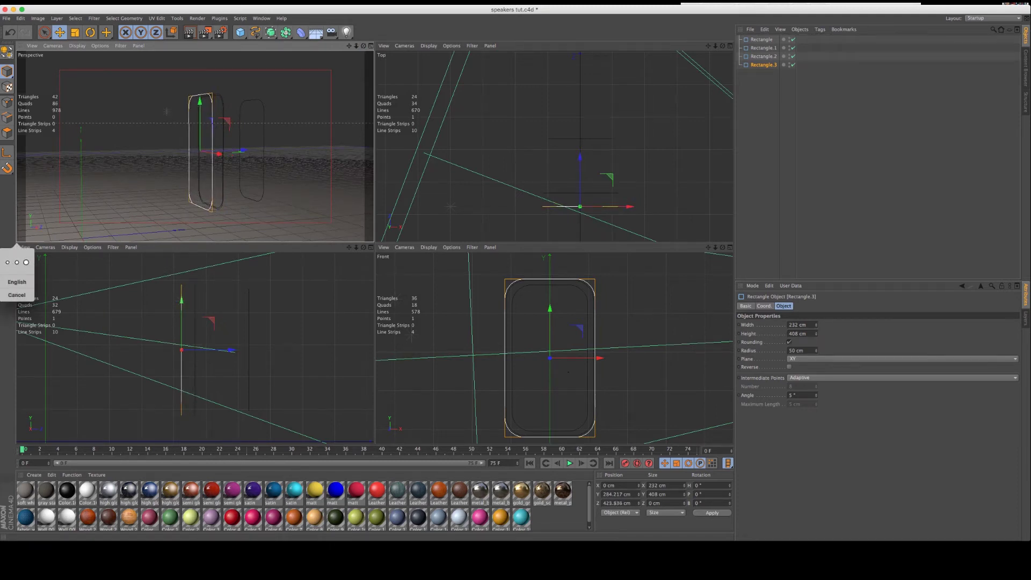
Step: After checking the reference photo, duplicate Rectangle.3 as Rectangle.4 and nudge it along Z
{"action": "left_click", "coordinate": [751, 4]}
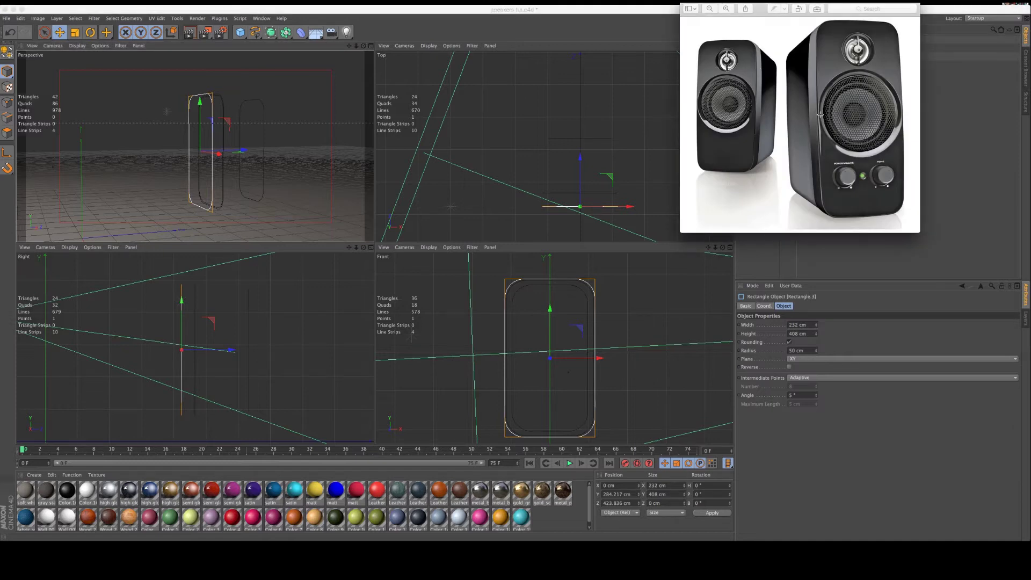
{"action": "left_click", "coordinate": [648, 9]}
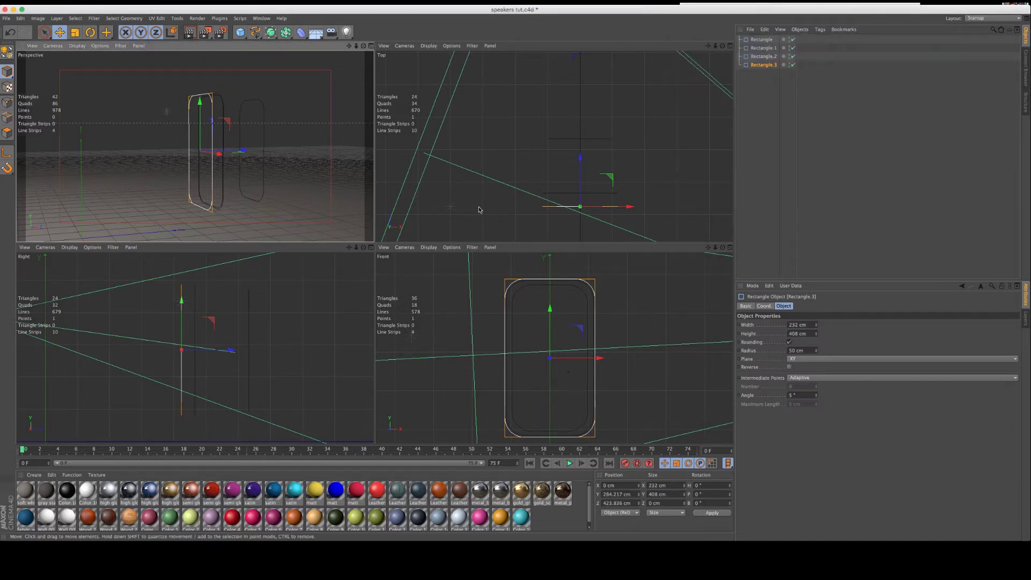
{"action": "left_click_drag", "start_coordinate": [761, 65], "coordinate": [764, 76], "text": "ctrl"}
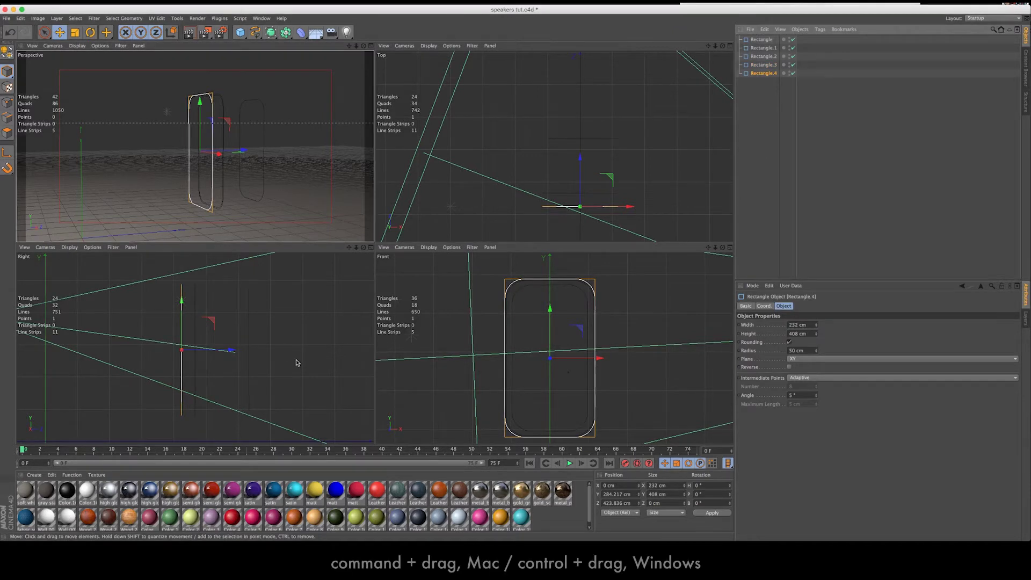
{"action": "left_click_drag", "start_coordinate": [356, 247], "coordinate": [374, 274]}
{"action": "left_click_drag", "start_coordinate": [213, 353], "coordinate": [210, 353], "text": "super"}
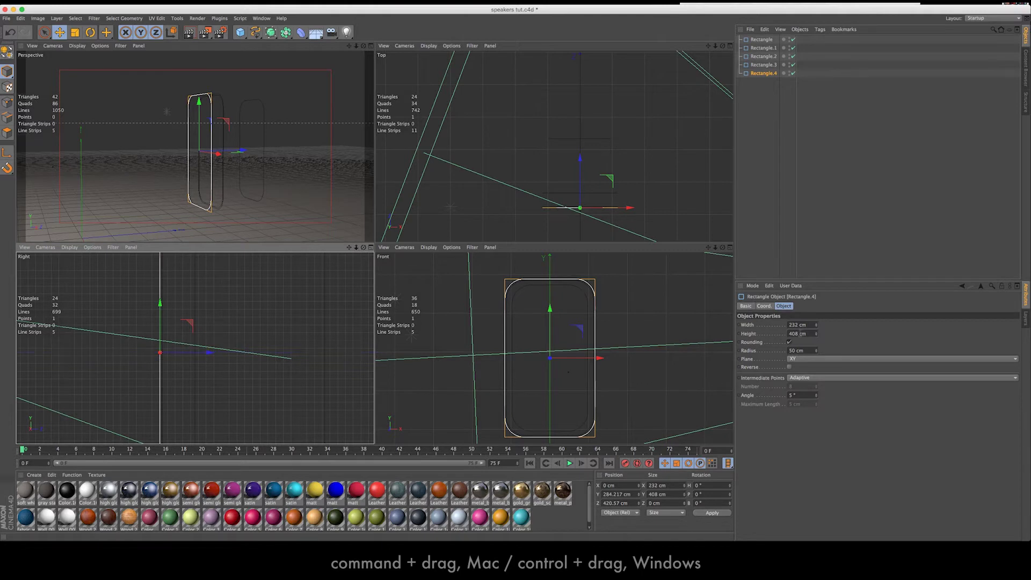
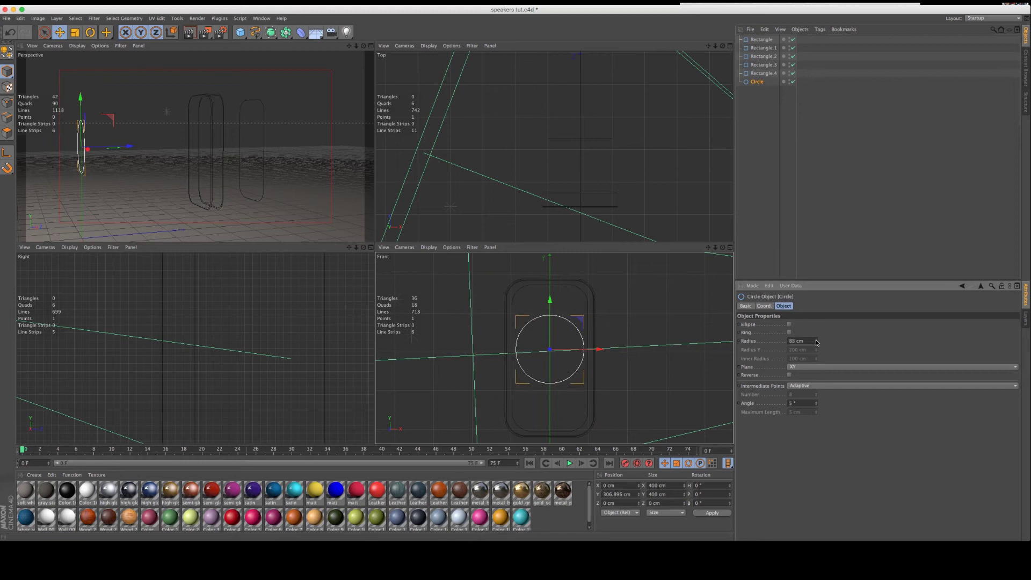
Step: Set the circle to 85 cm radius at the speaker front and copy it at 84 cm, checking the reference photo
{"action": "left_click_drag", "start_coordinate": [549, 299], "coordinate": [551, 314]}
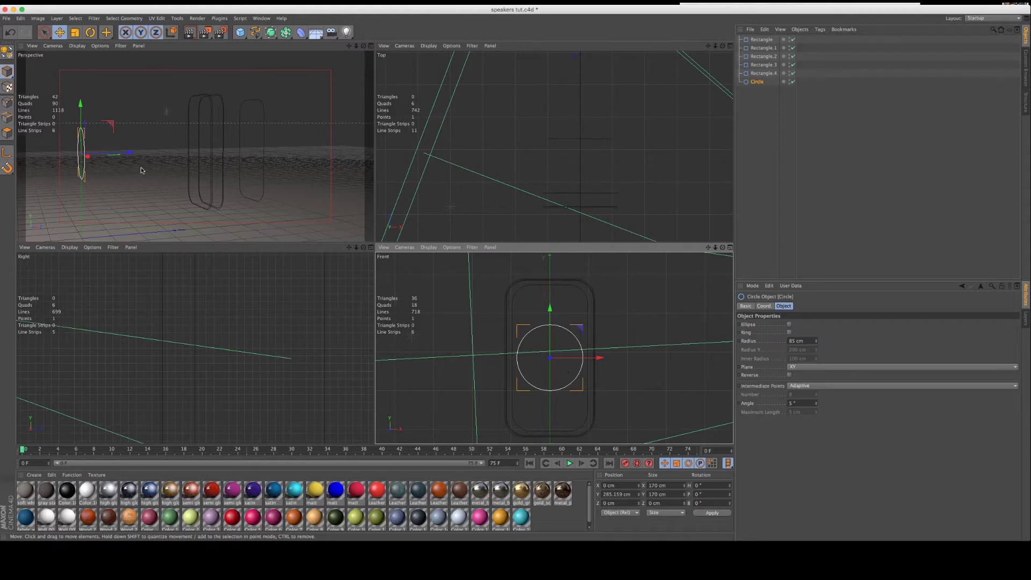
{"action": "left_click_drag", "start_coordinate": [128, 153], "coordinate": [241, 152]}
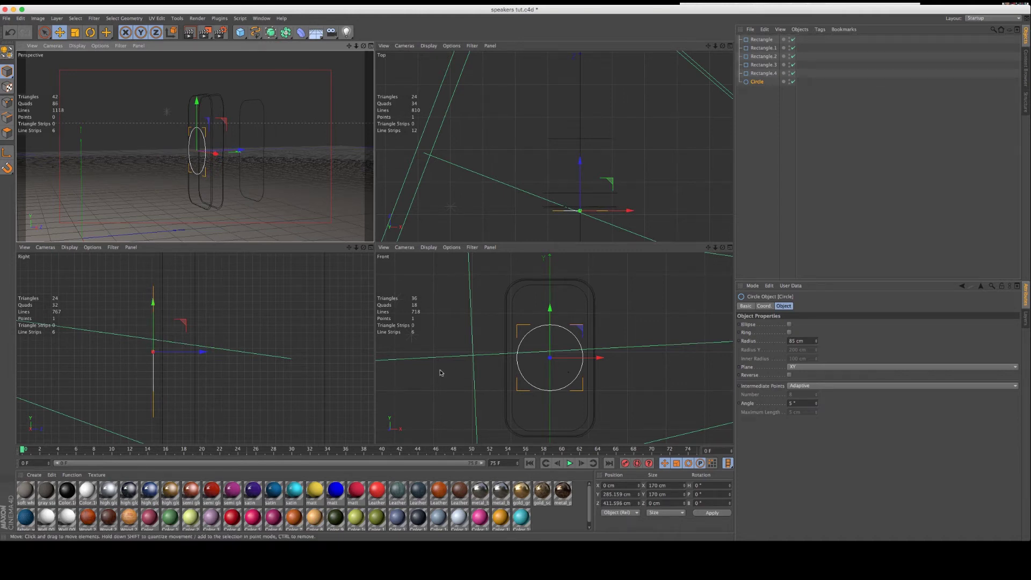
{"action": "key", "text": "super+c"}
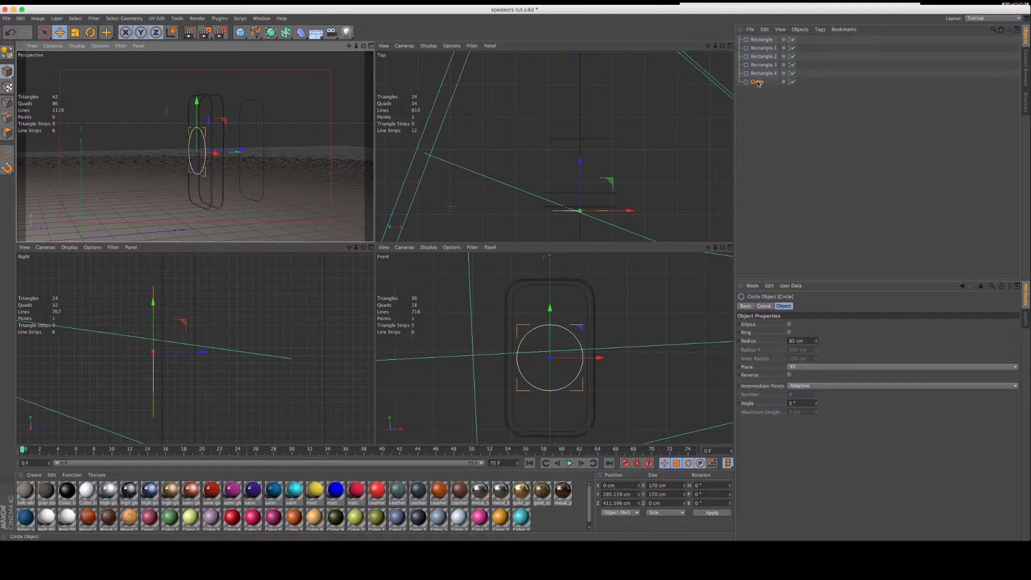
{"action": "key", "text": "super+v"}
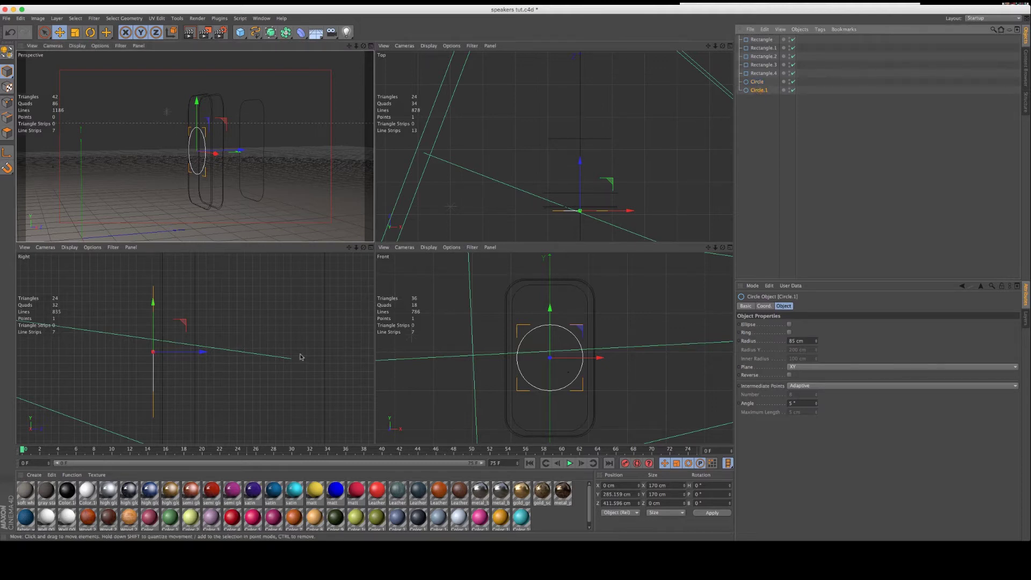
{"action": "left_click", "coordinate": [817, 344]}
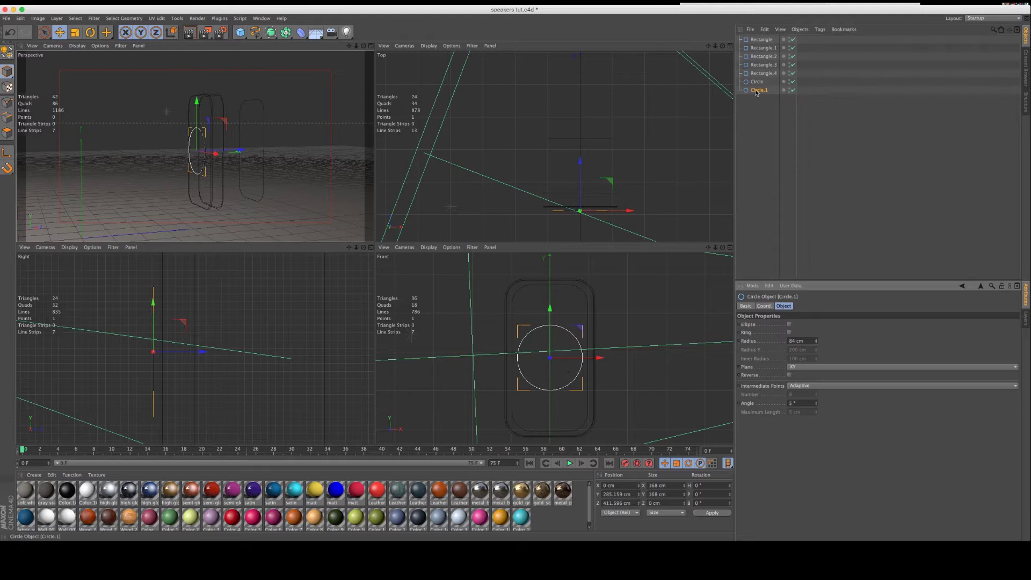
{"action": "left_click_drag", "start_coordinate": [756, 92], "coordinate": [759, 103], "text": "ctrl"}
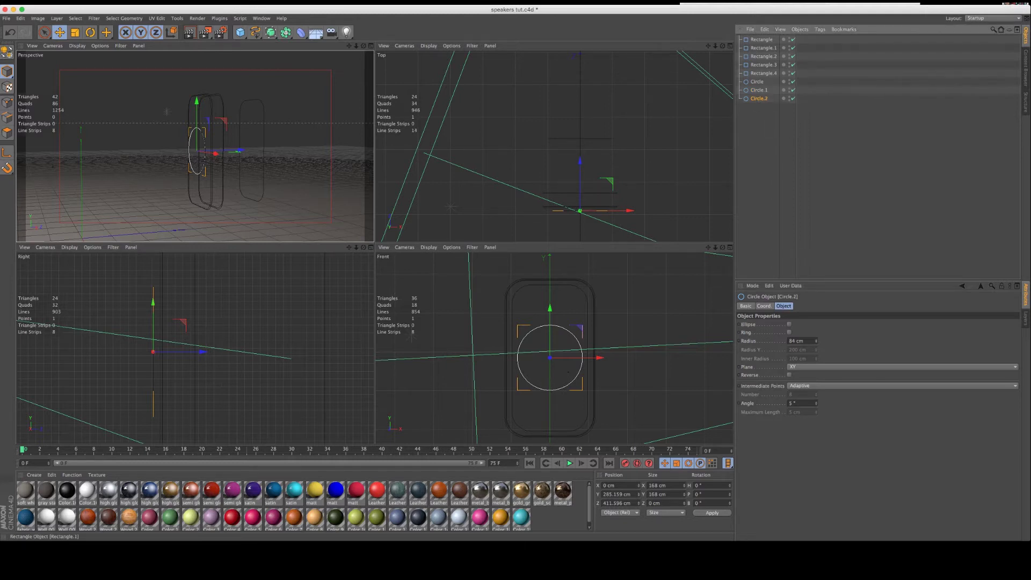
{"action": "left_click", "coordinate": [796, 4]}
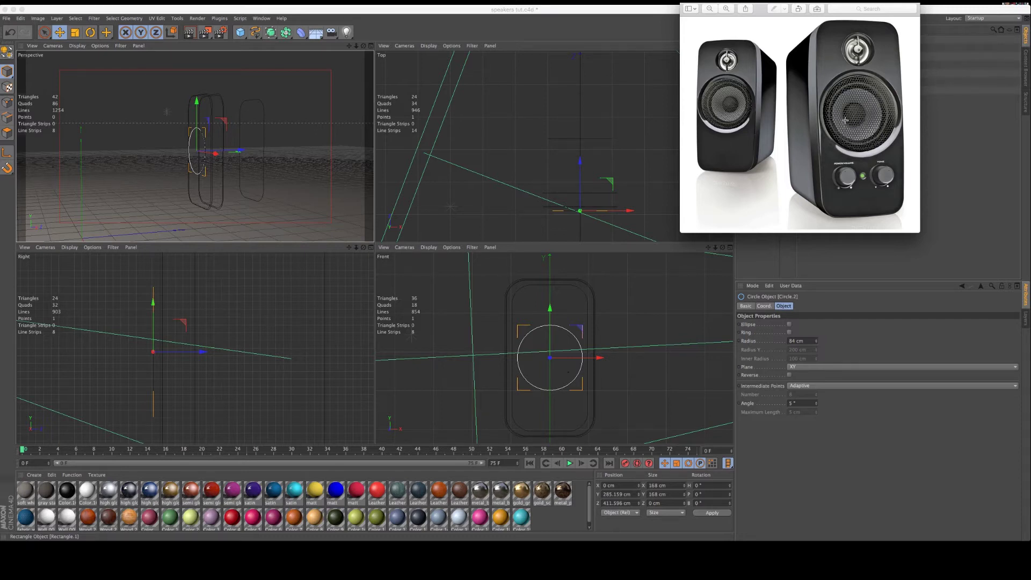
{"action": "left_click", "coordinate": [635, 10]}
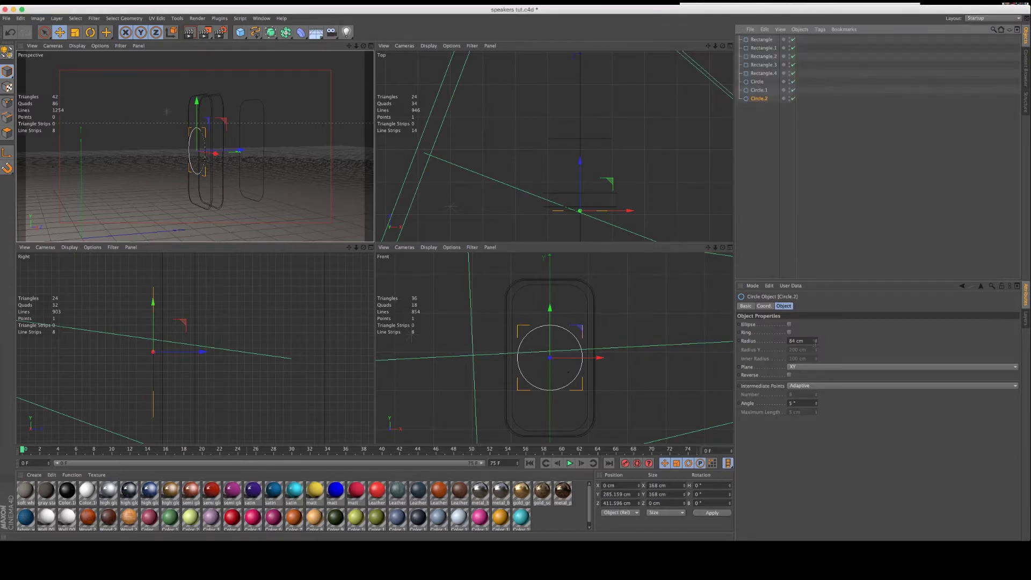
Step: Make further circle copies at 60 cm and 26 cm radius, each pushed deeper in Z
{"action": "left_click_drag", "start_coordinate": [815, 343], "coordinate": [817, 343]}
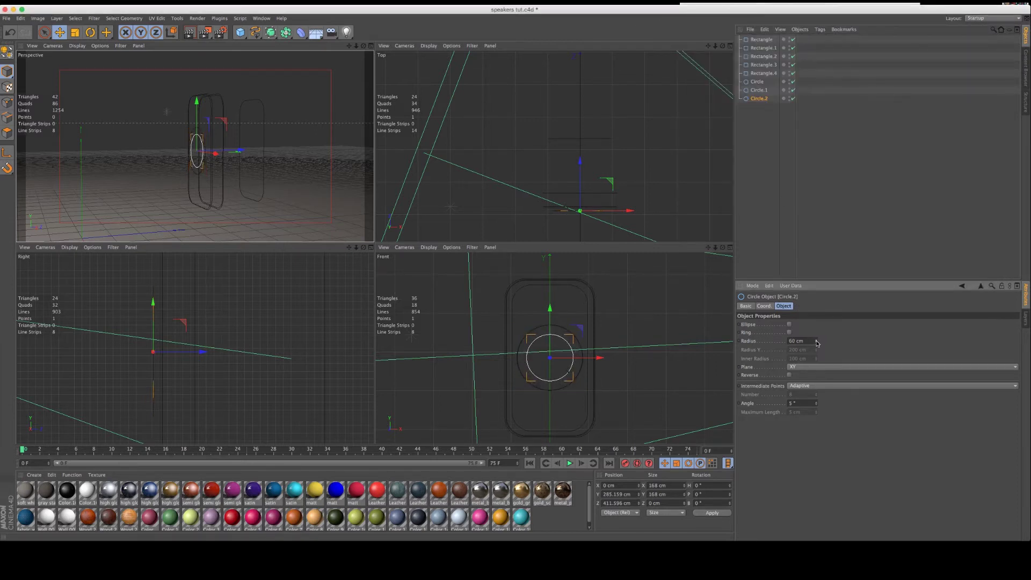
{"action": "left_click_drag", "start_coordinate": [203, 352], "coordinate": [207, 353]}
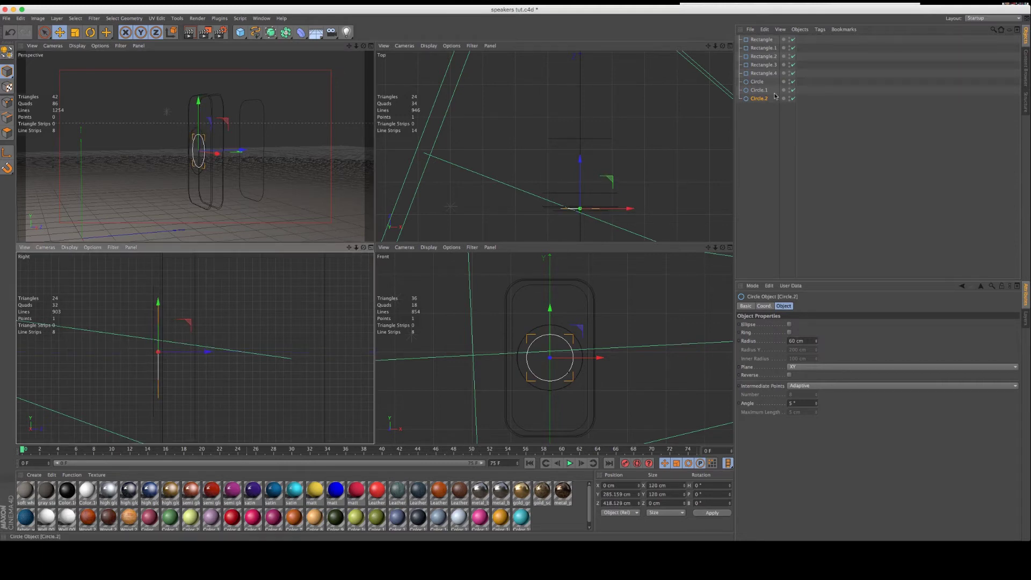
{"action": "key", "text": "ctrl+c"}
{"action": "key", "text": "ctrl+v"}
{"action": "left_click_drag", "start_coordinate": [817, 342], "coordinate": [817, 366]}
{"action": "left_click_drag", "start_coordinate": [208, 352], "coordinate": [234, 353]}
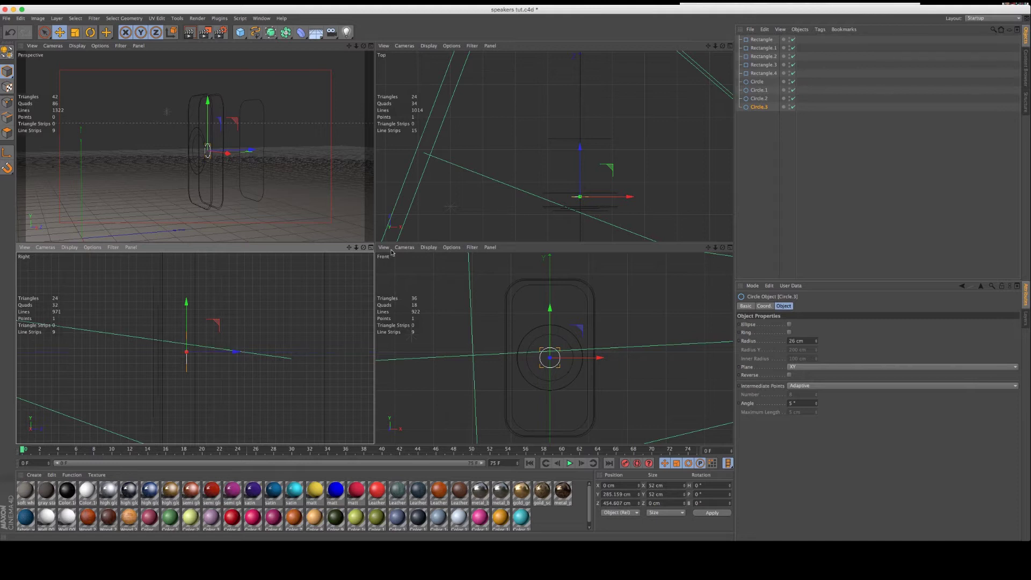
Step: Add a Loft NURBS and place all nine rectangle and circle splines under it
{"action": "left_click", "coordinate": [371, 47]}
{"action": "left_click_drag", "start_coordinate": [722, 47], "coordinate": [517, 270]}
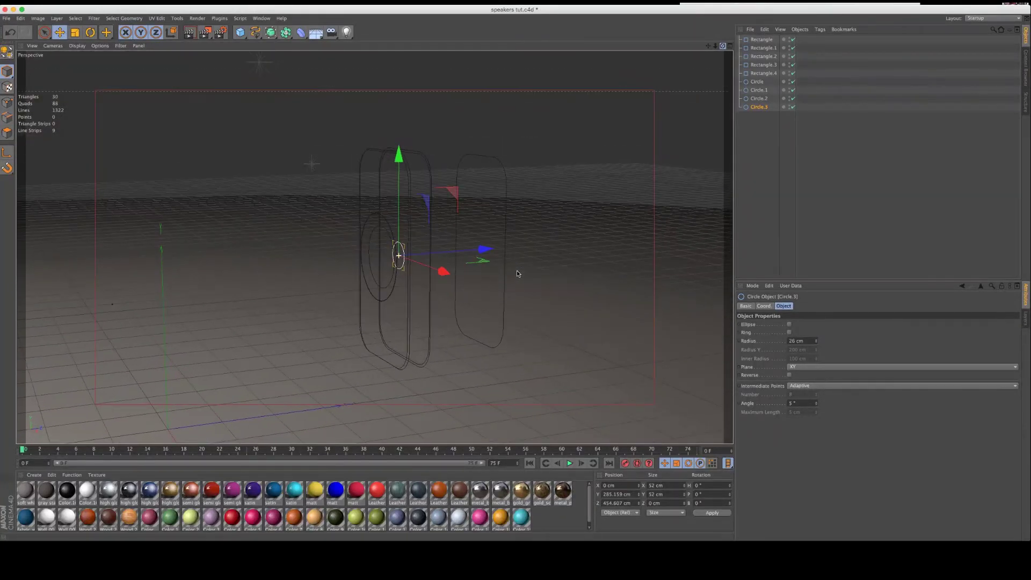
{"action": "left_click_drag", "start_coordinate": [272, 39], "coordinate": [302, 55]}
{"action": "left_click_drag", "start_coordinate": [765, 131], "coordinate": [764, 42]}
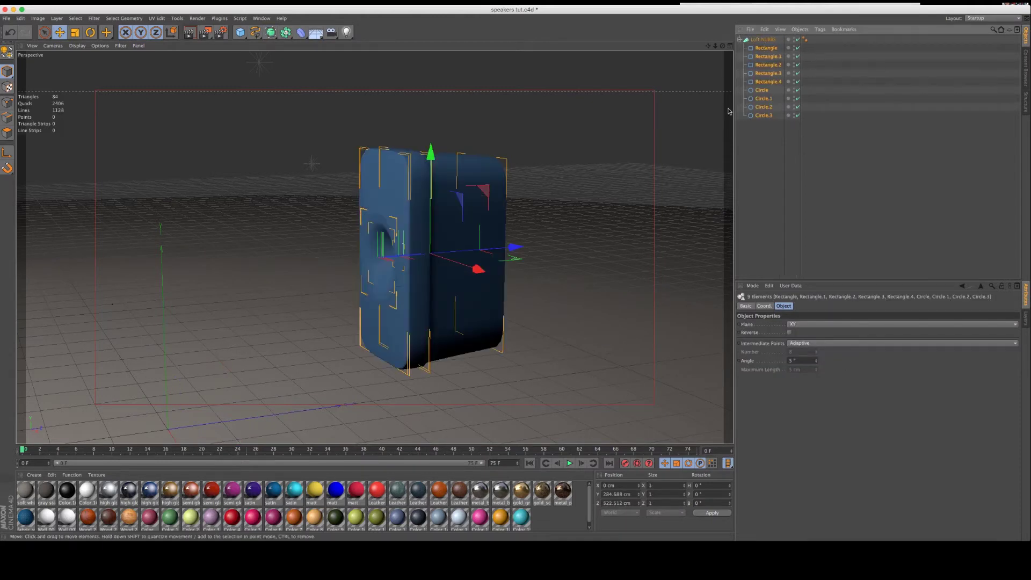
Step: Preview-render the lofted speaker body from two angles facing its front
{"action": "left_click", "coordinate": [761, 174]}
{"action": "left_click_drag", "start_coordinate": [538, 271], "coordinate": [566, 275], "text": "alt"}
{"action": "middle_click_drag", "start_coordinate": [517, 274], "coordinate": [592, 304], "text": "alt"}
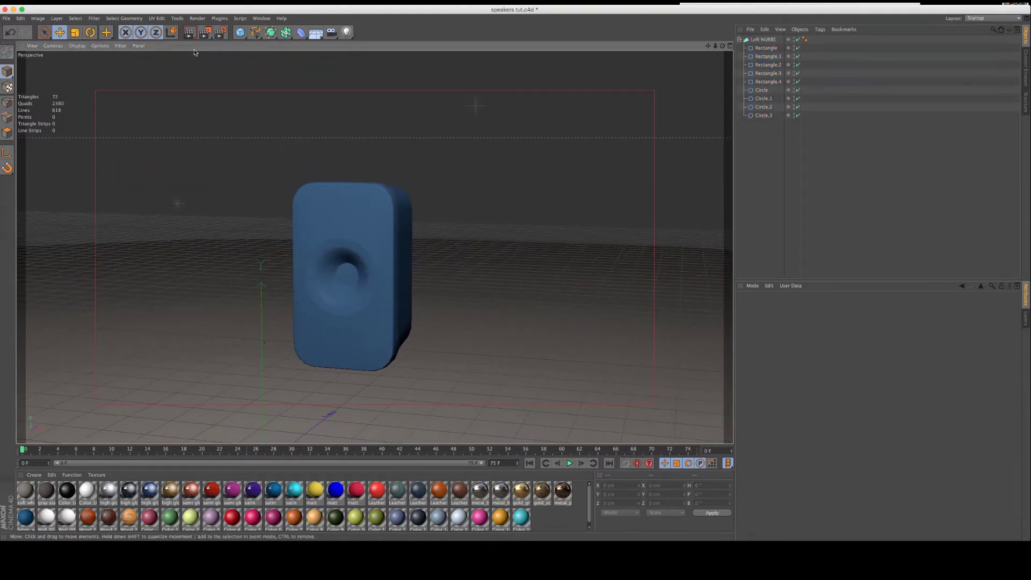
{"action": "left_click", "coordinate": [189, 34]}
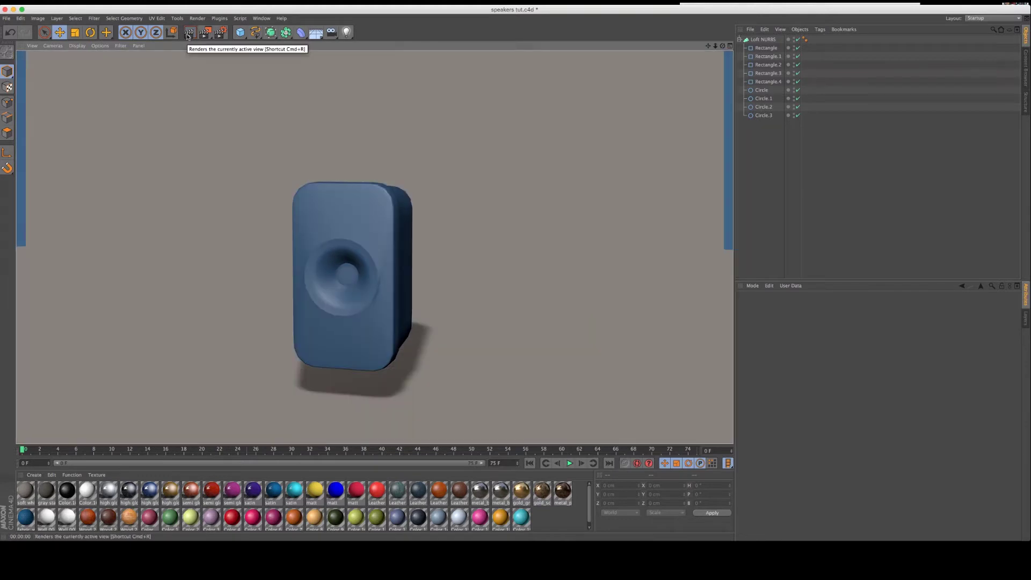
{"action": "left_click_drag", "start_coordinate": [722, 46], "coordinate": [511, 245]}
{"action": "left_click", "coordinate": [189, 36]}
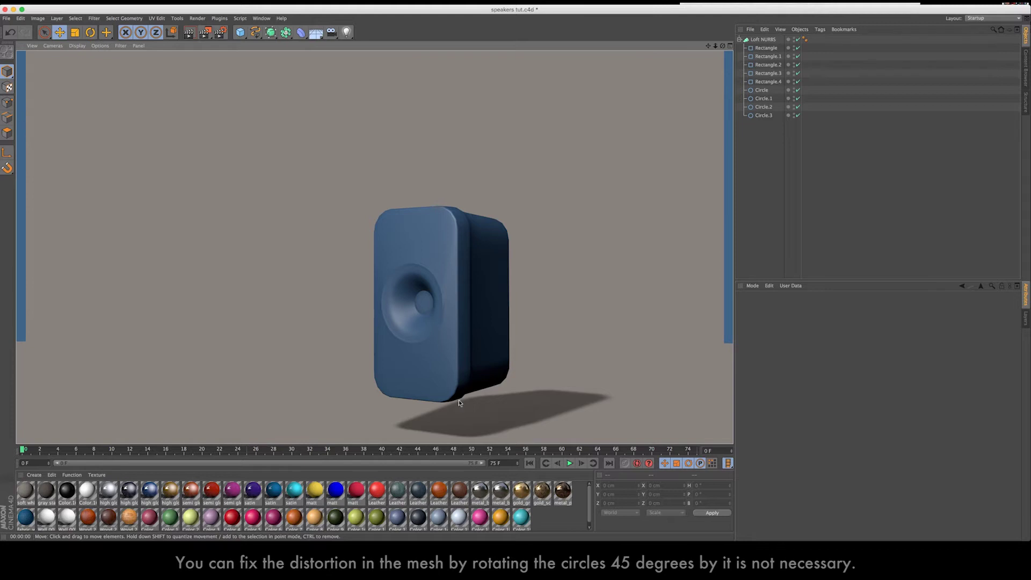
Step: Set the loft's mesh subdivision to U 60 and V 20 with linear interpolation, then deselect it
{"action": "left_click", "coordinate": [767, 39]}
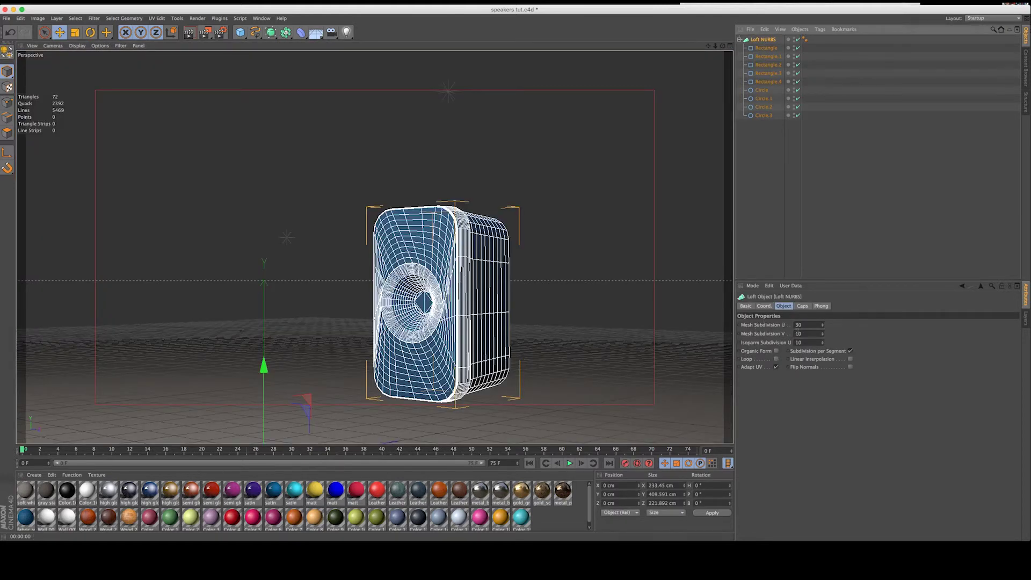
{"action": "left_click", "coordinate": [794, 326]}
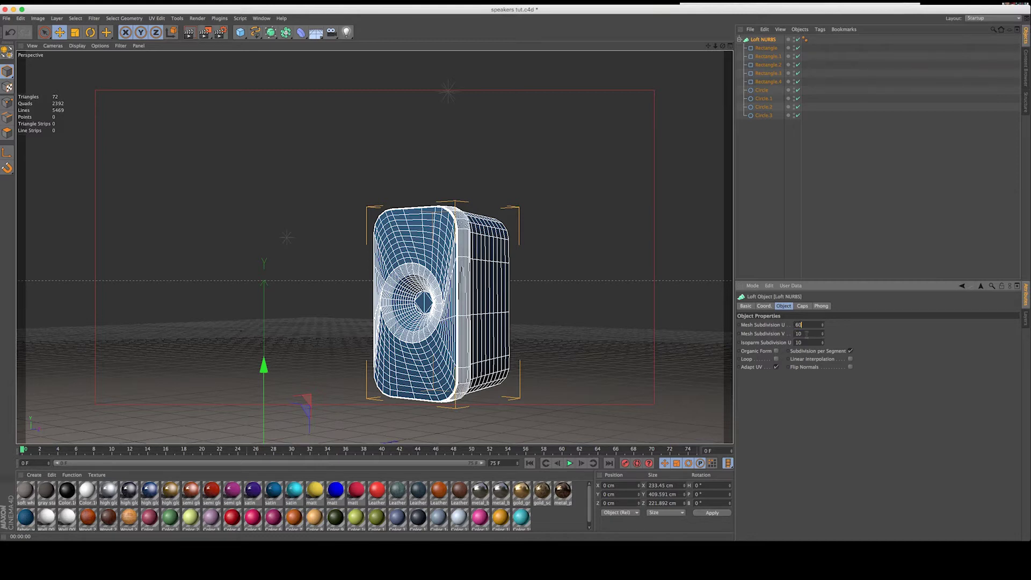
{"action": "left_click", "coordinate": [806, 333]}
{"action": "key", "text": "Return"}
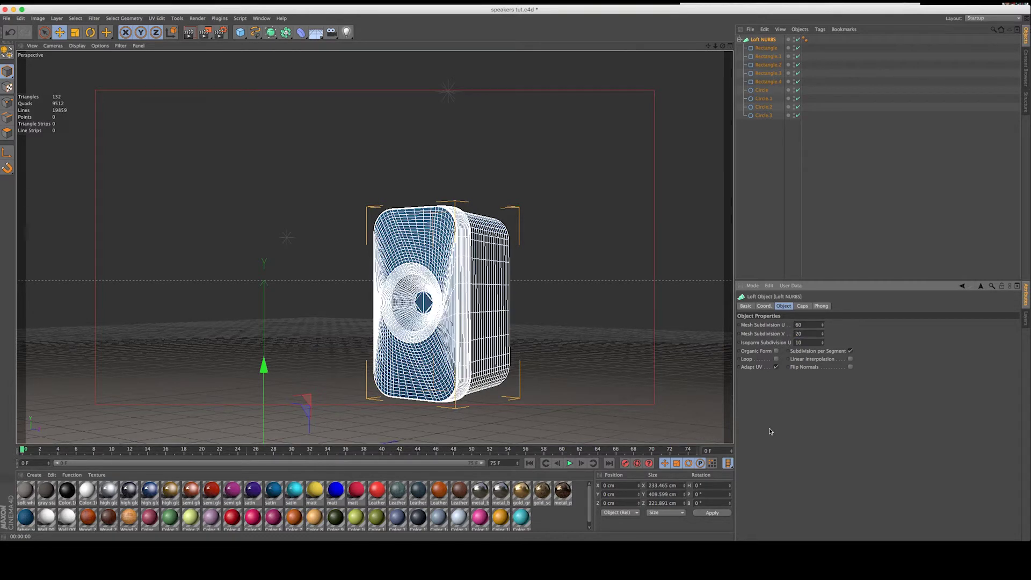
{"action": "left_click_drag", "start_coordinate": [715, 46], "coordinate": [522, 274]}
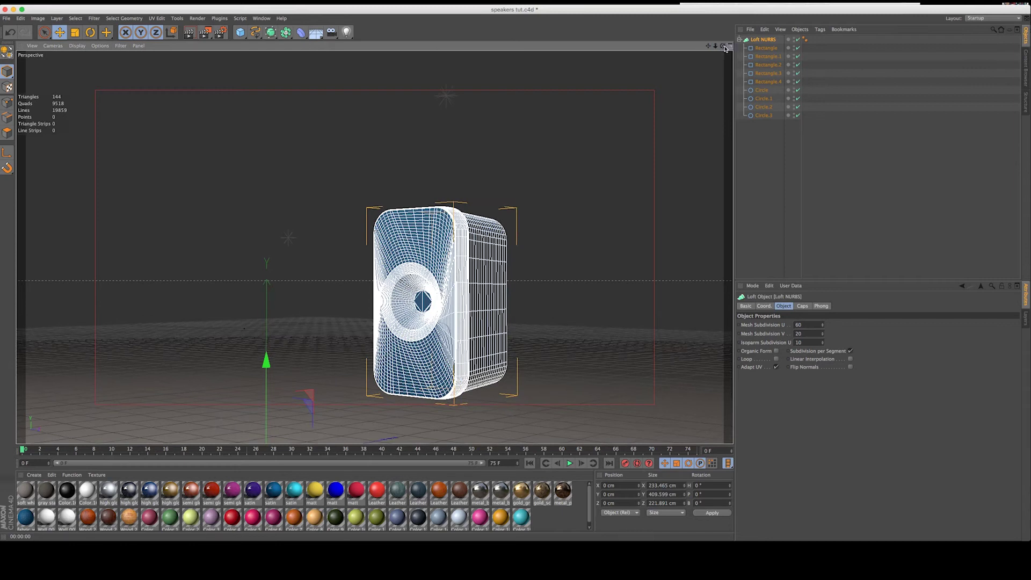
{"action": "left_click_drag", "start_coordinate": [723, 49], "coordinate": [573, 175]}
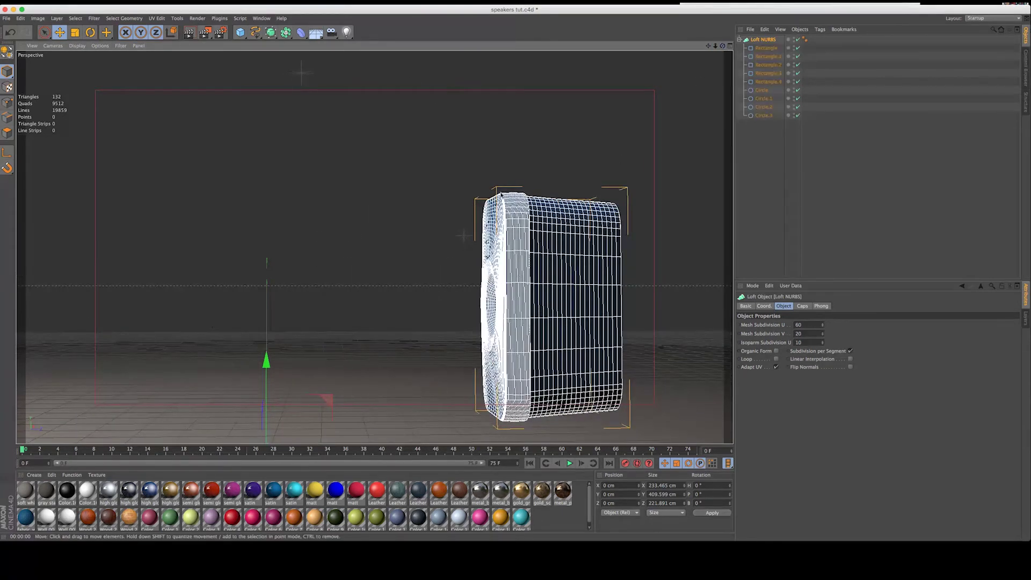
{"action": "left_click", "coordinate": [851, 359]}
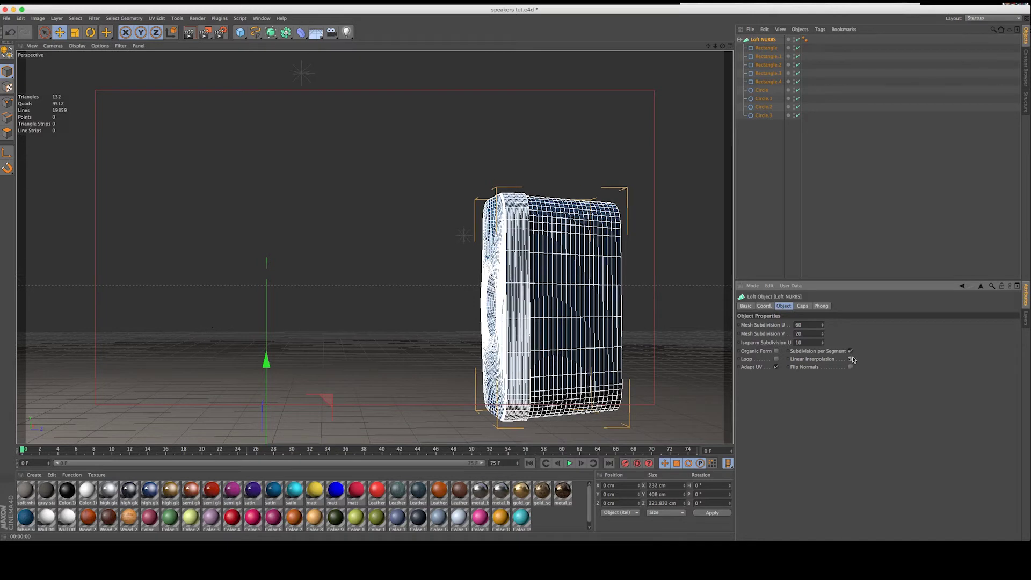
{"action": "left_click_drag", "start_coordinate": [709, 46], "coordinate": [575, 49]}
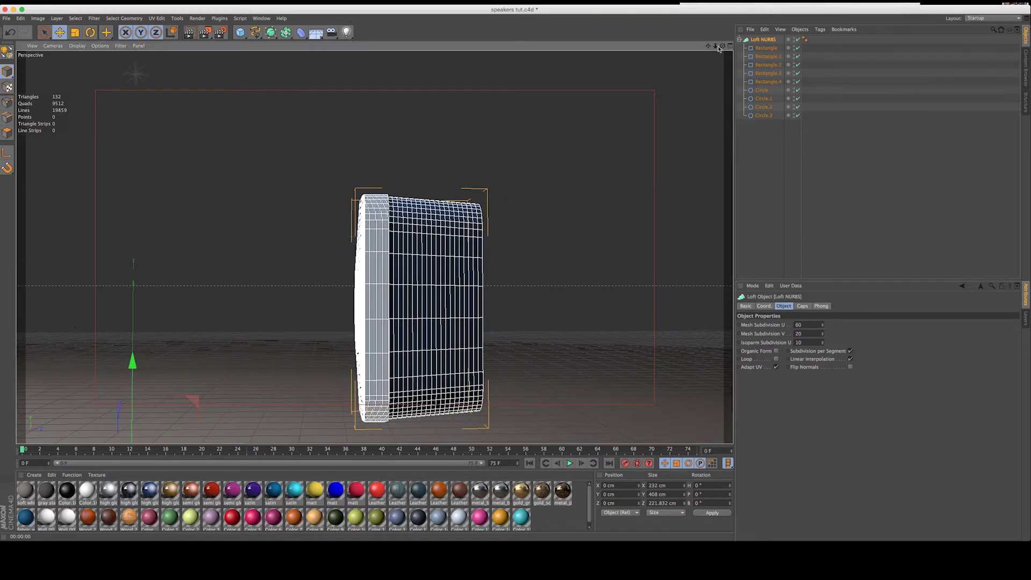
{"action": "left_click_drag", "start_coordinate": [723, 47], "coordinate": [519, 274]}
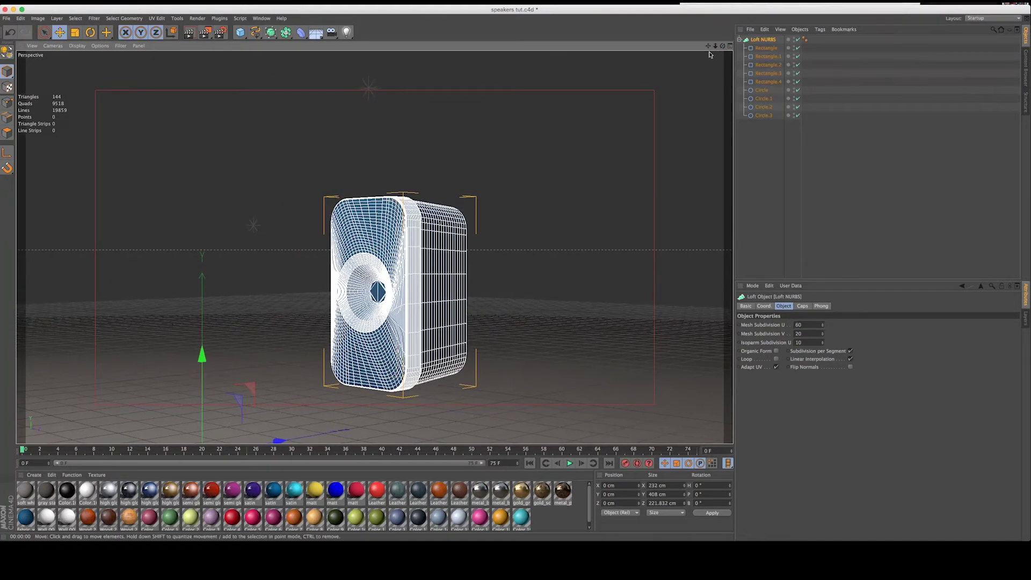
{"action": "left_click", "coordinate": [565, 168]}
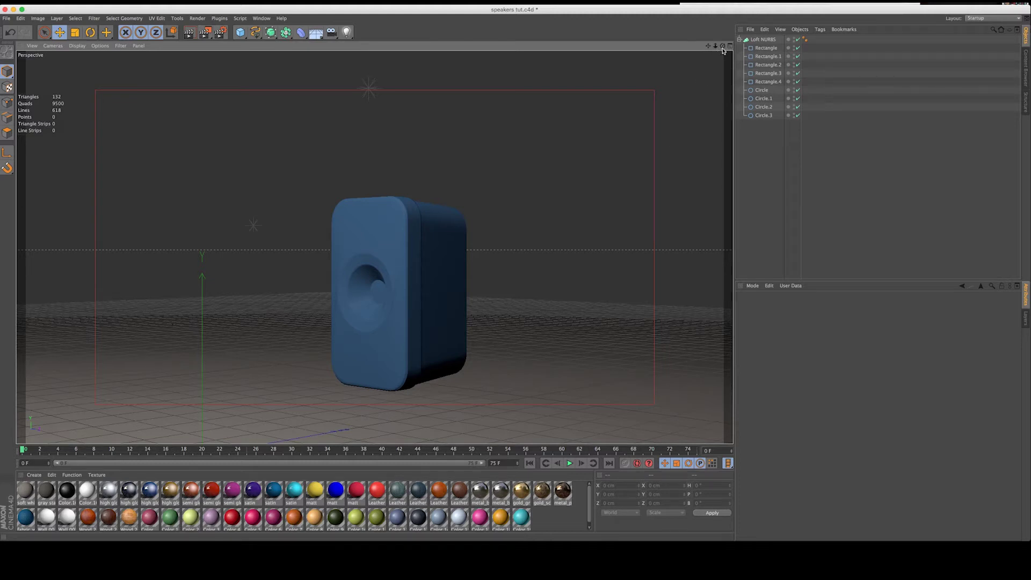
{"action": "left_click_drag", "start_coordinate": [716, 47], "coordinate": [518, 272]}
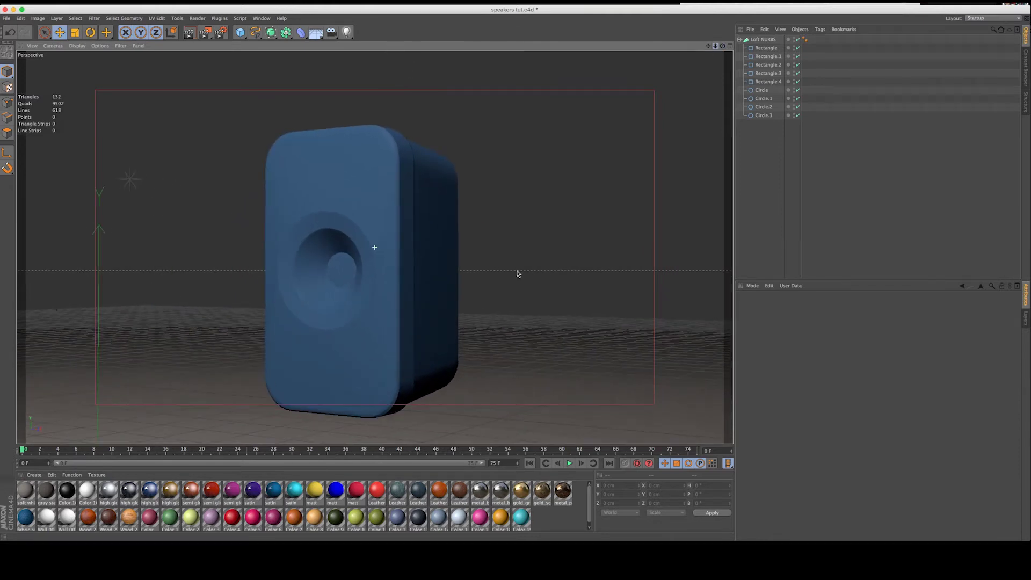
Step: Collapse the loft and rename it 'hausing'
{"action": "left_click", "coordinate": [740, 39]}
{"action": "double_click", "coordinate": [764, 40]}
{"action": "type", "text": "hau"}
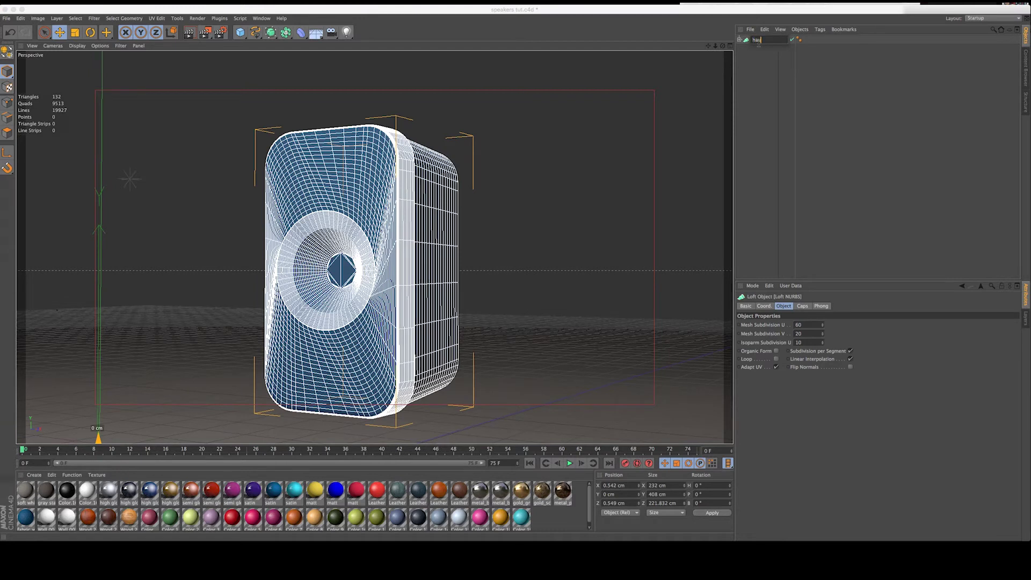
{"action": "type", "text": "sing"}
{"action": "left_click", "coordinate": [767, 63]}
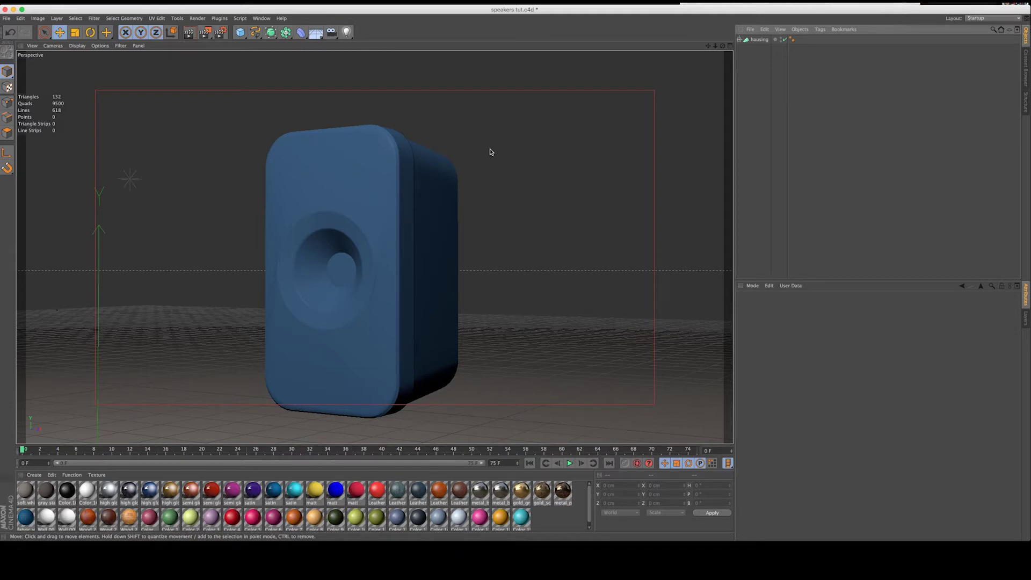
Step: Add a Cylinder facing +Z, raised to port height and moved forward to the housing front
{"action": "left_click", "coordinate": [730, 46]}
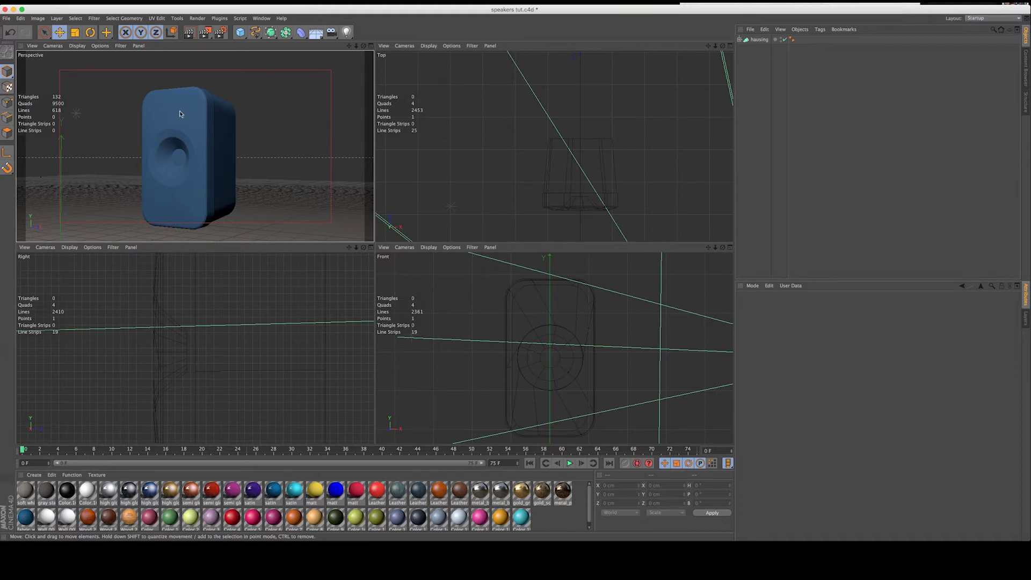
{"action": "left_click_drag", "start_coordinate": [241, 33], "coordinate": [398, 41]}
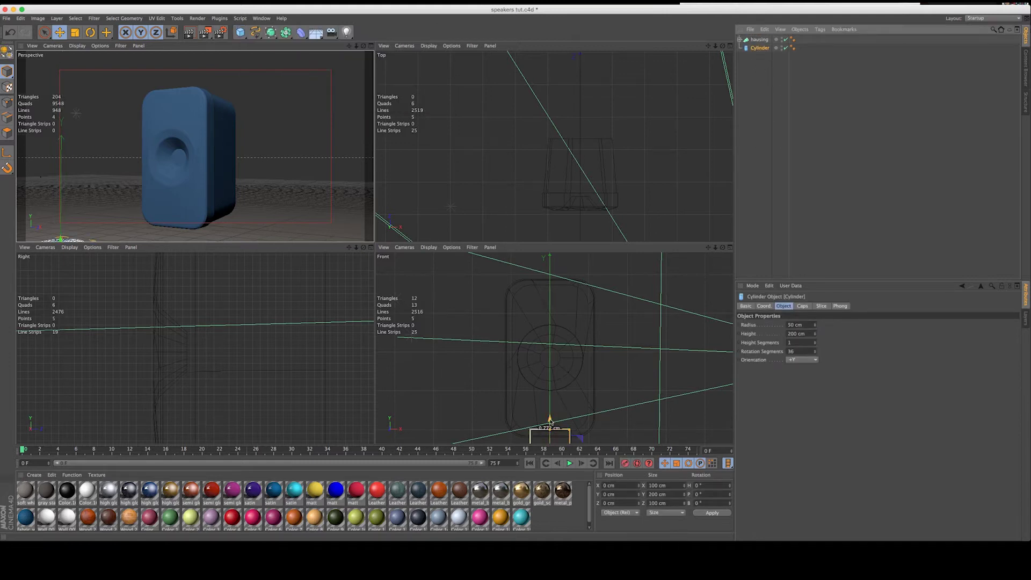
{"action": "left_click_drag", "start_coordinate": [550, 422], "coordinate": [550, 325]}
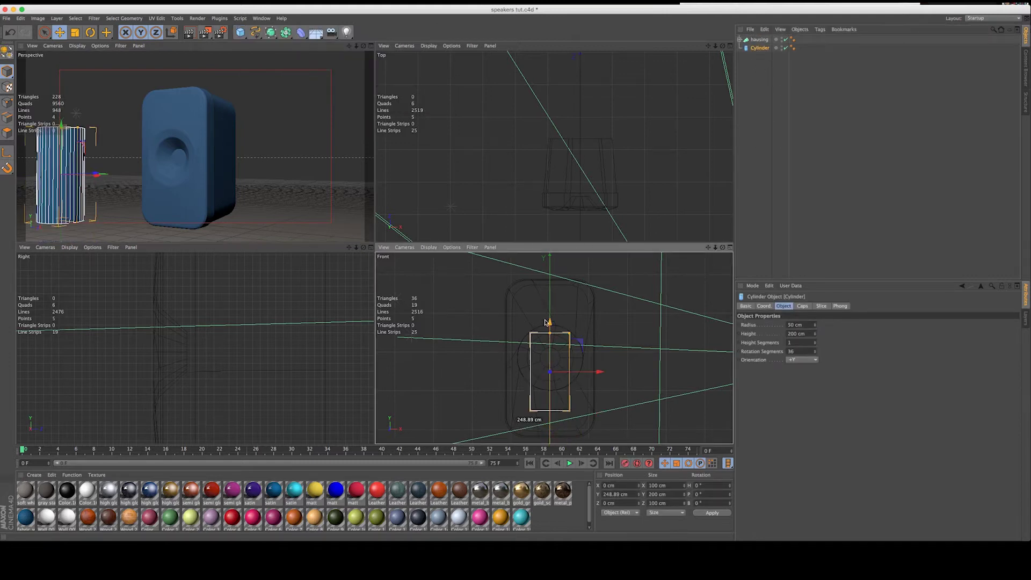
{"action": "left_click", "coordinate": [802, 360]}
{"action": "left_click", "coordinate": [800, 398]}
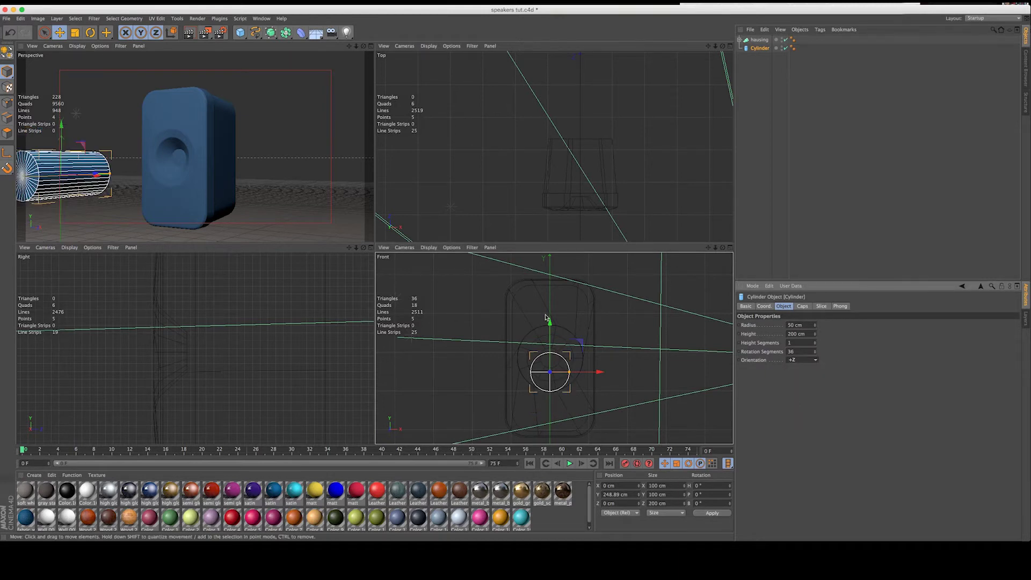
{"action": "left_click_drag", "start_coordinate": [549, 322], "coordinate": [548, 262]}
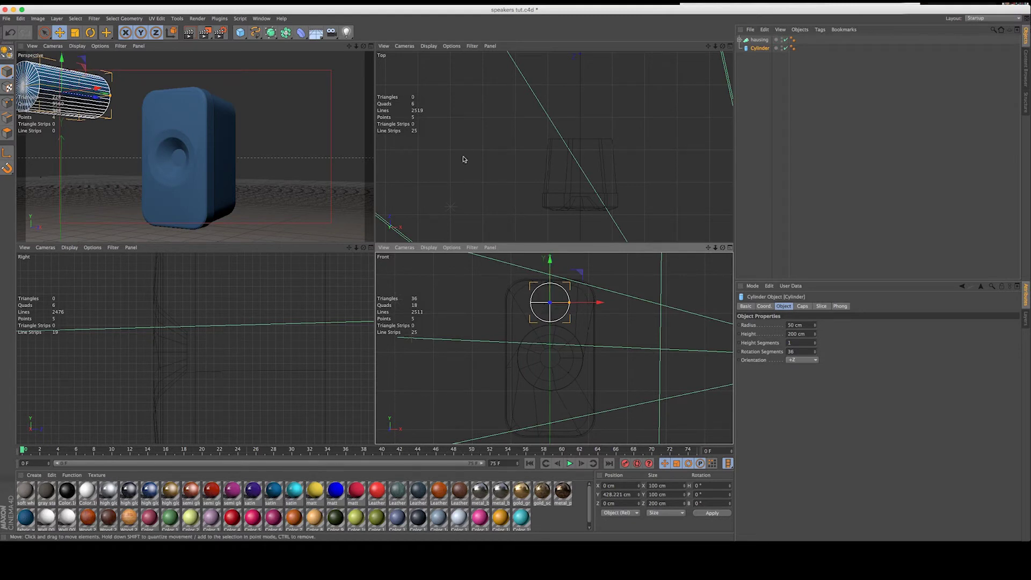
{"action": "left_click_drag", "start_coordinate": [356, 248], "coordinate": [374, 274]}
{"action": "left_click_drag", "start_coordinate": [152, 322], "coordinate": [240, 321]}
Step: Size the cylinder to 23 cm radius and 30 cm height, pushed into the housing front
{"action": "double_click", "coordinate": [802, 325]}
{"action": "type", "text": "25"}
{"action": "key", "text": "Return"}
{"action": "double_click", "coordinate": [800, 334]}
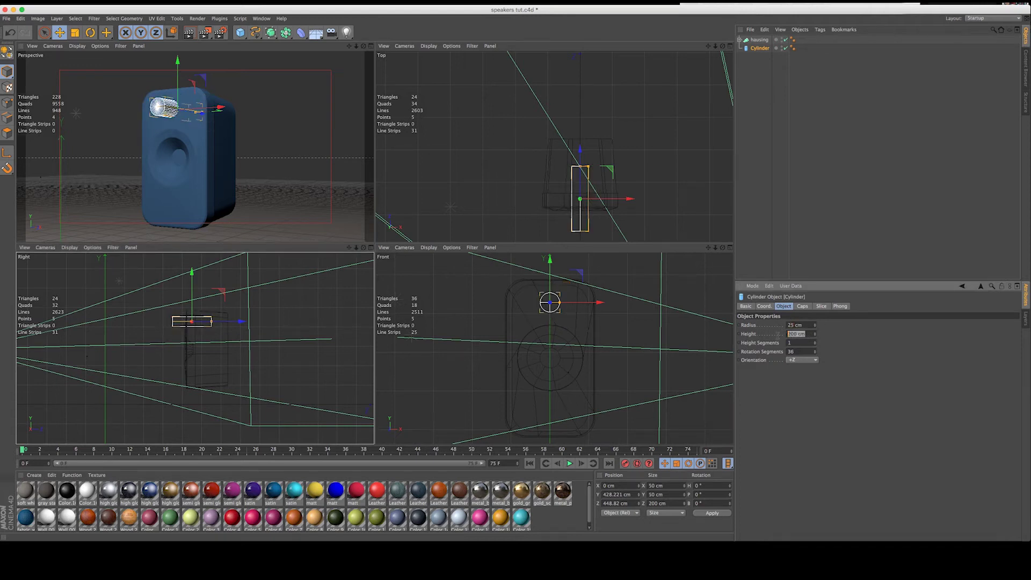
{"action": "type", "text": "30"}
{"action": "key", "text": "Return"}
{"action": "left_click_drag", "start_coordinate": [580, 152], "coordinate": [581, 160]}
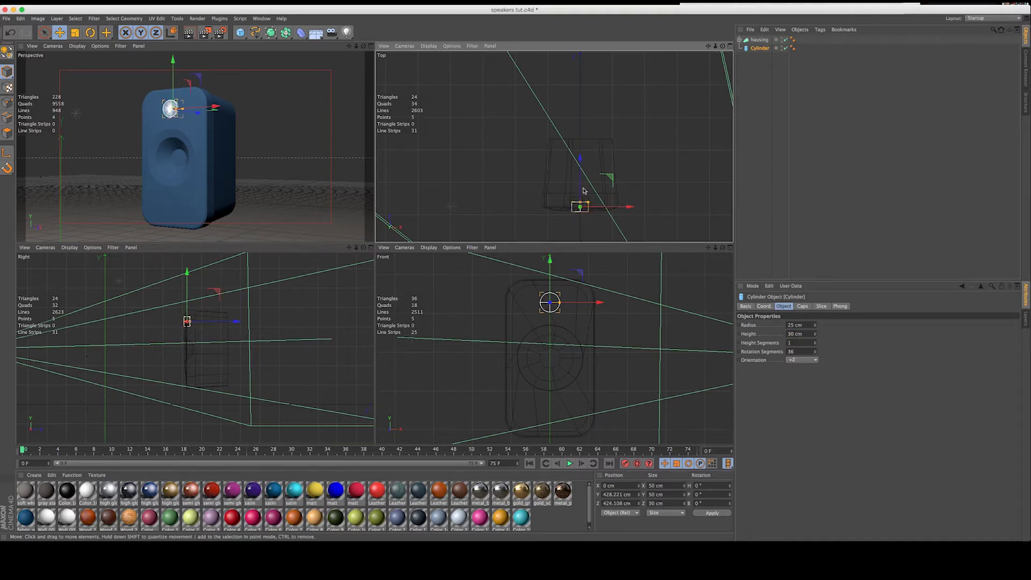
{"action": "left_click", "coordinate": [816, 326]}
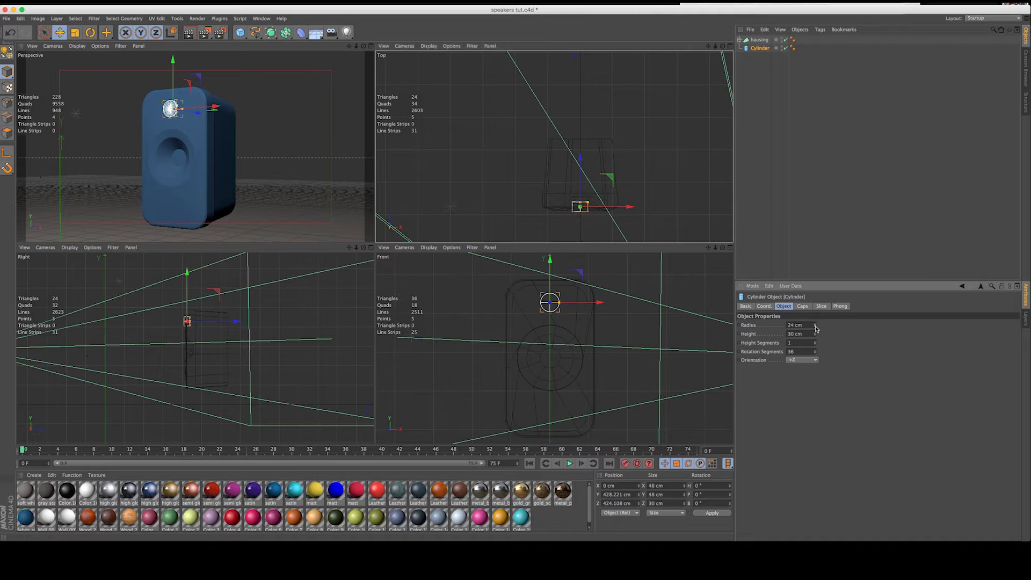
{"action": "left_click", "coordinate": [815, 327]}
{"action": "left_click", "coordinate": [271, 32]}
Step: Add a Boole object, delete the stray HyperNURBS, and put hausing and Cylinder under Boole
{"action": "left_click", "coordinate": [286, 32]}
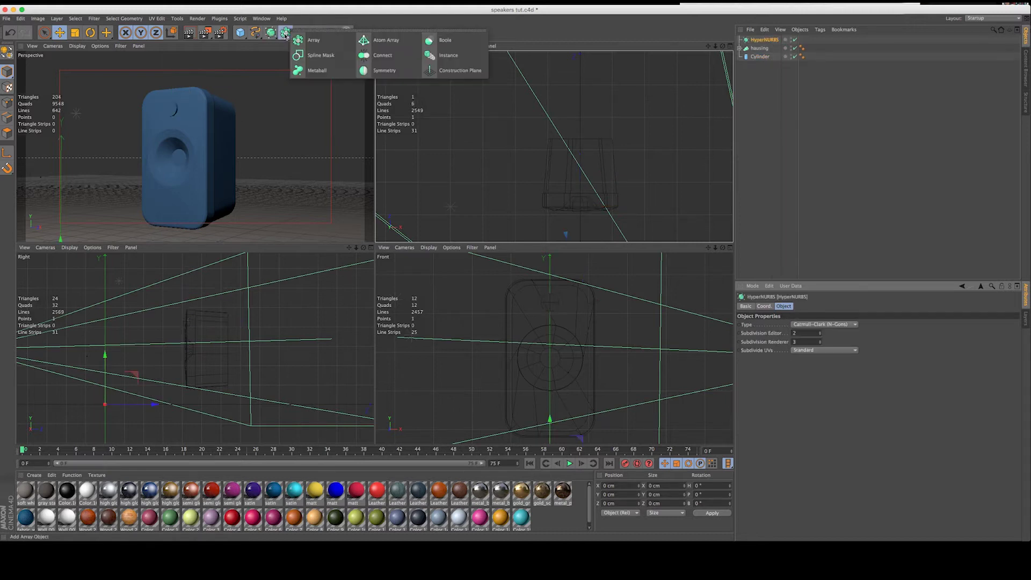
{"action": "left_click", "coordinate": [438, 40]}
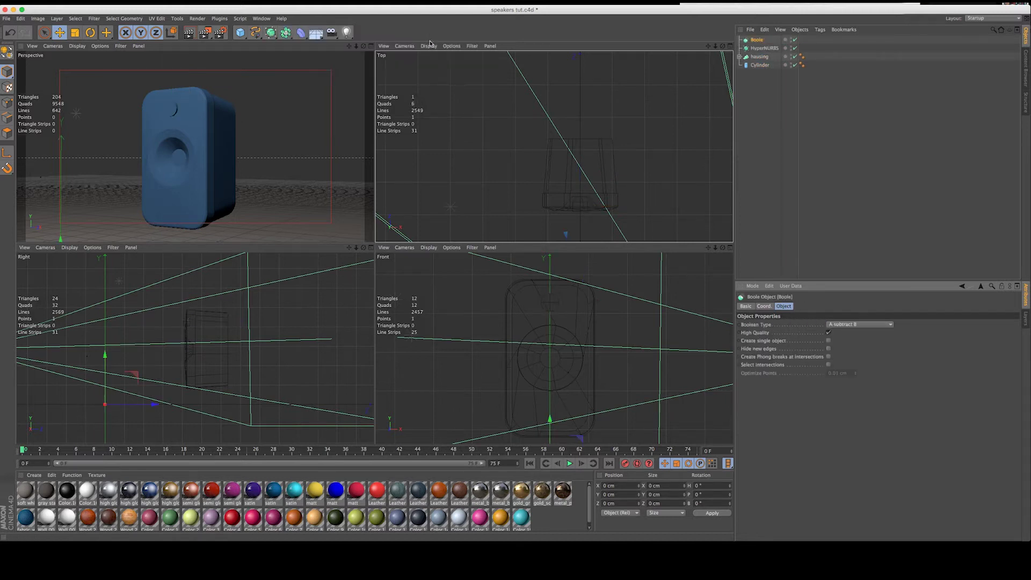
{"action": "left_click", "coordinate": [762, 47]}
{"action": "key", "text": "Delete"}
{"action": "left_click_drag", "start_coordinate": [757, 68], "coordinate": [756, 42]}
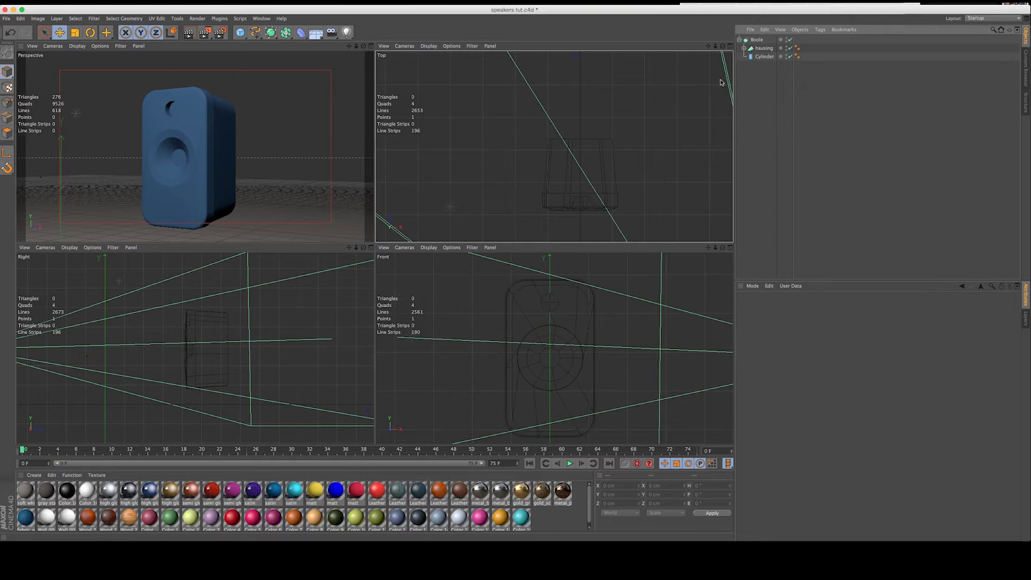
Step: Render the perspective view to check the port hole, then group Boole, hausing and Cylinder with Alt+G
{"action": "left_click", "coordinate": [370, 46]}
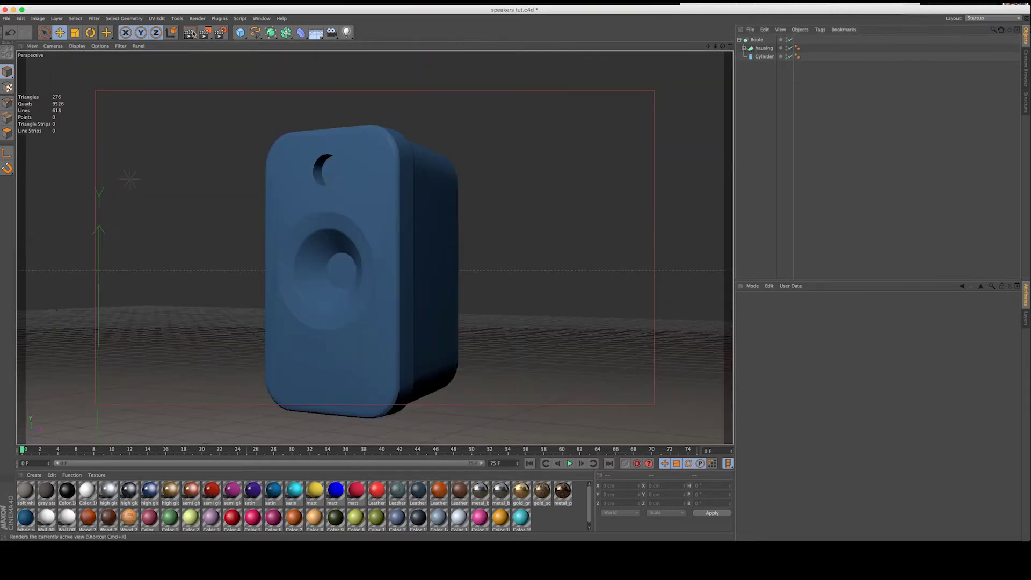
{"action": "left_click", "coordinate": [190, 33]}
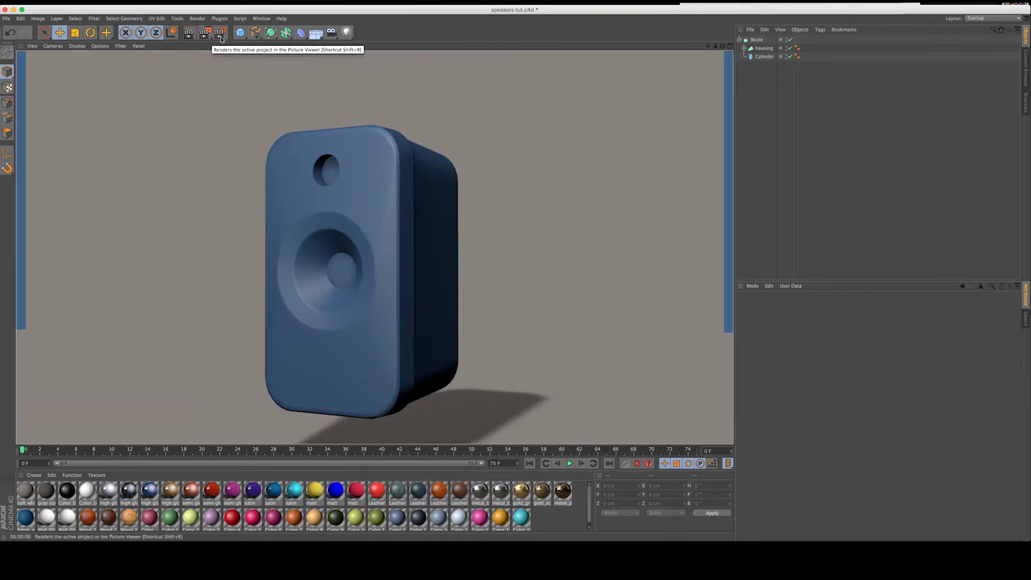
{"action": "left_click", "coordinate": [756, 76]}
{"action": "left_click_drag", "start_coordinate": [765, 70], "coordinate": [750, 37]}
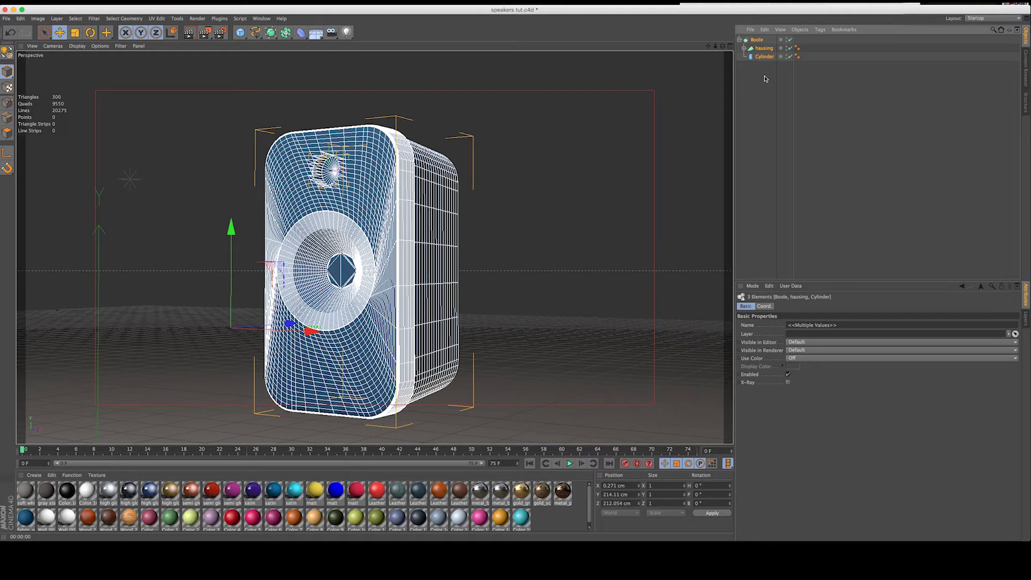
{"action": "key", "text": "alt+g"}
Step: Rename the group 'housing' and add a +Z-facing Tube raised to driver height
{"action": "double_click", "coordinate": [754, 39]}
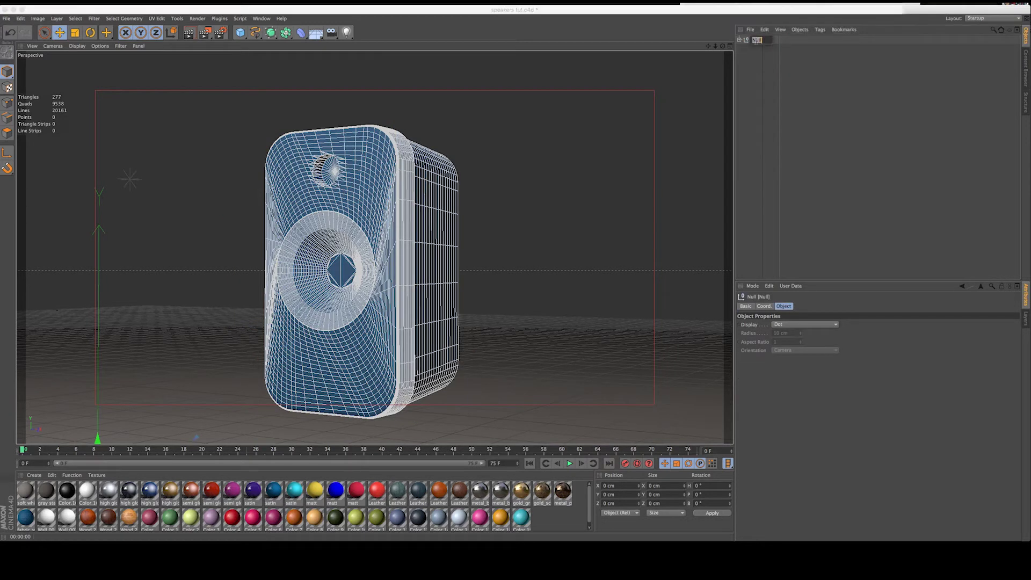
{"action": "left_click", "coordinate": [752, 74]}
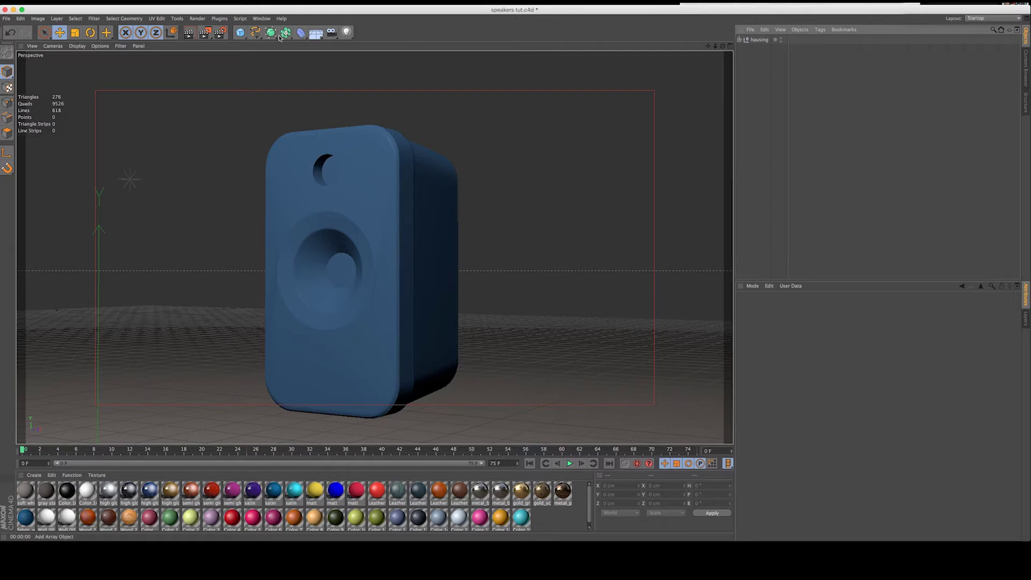
{"action": "left_click", "coordinate": [241, 33]}
{"action": "left_click", "coordinate": [400, 71]}
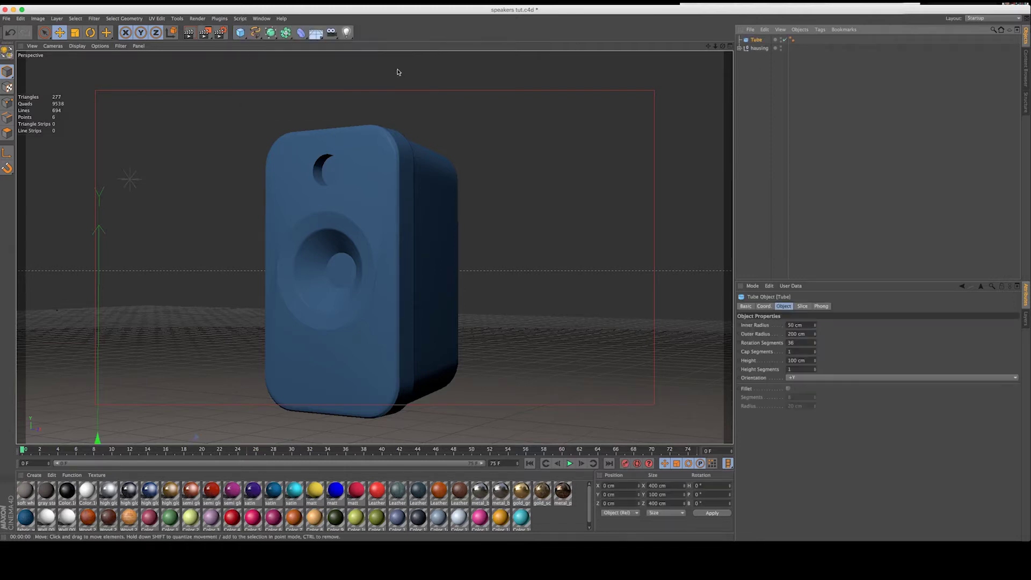
{"action": "left_click", "coordinate": [730, 46]}
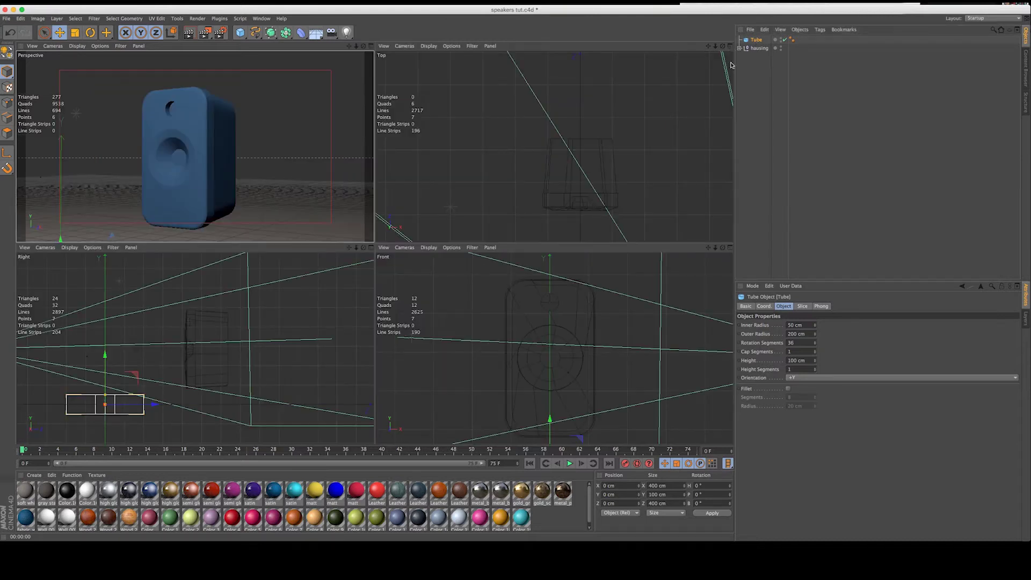
{"action": "left_click", "coordinate": [809, 378]}
{"action": "left_click", "coordinate": [804, 422]}
{"action": "left_click_drag", "start_coordinate": [548, 420], "coordinate": [548, 308]}
{"action": "left_click_drag", "start_coordinate": [153, 350], "coordinate": [155, 350]}
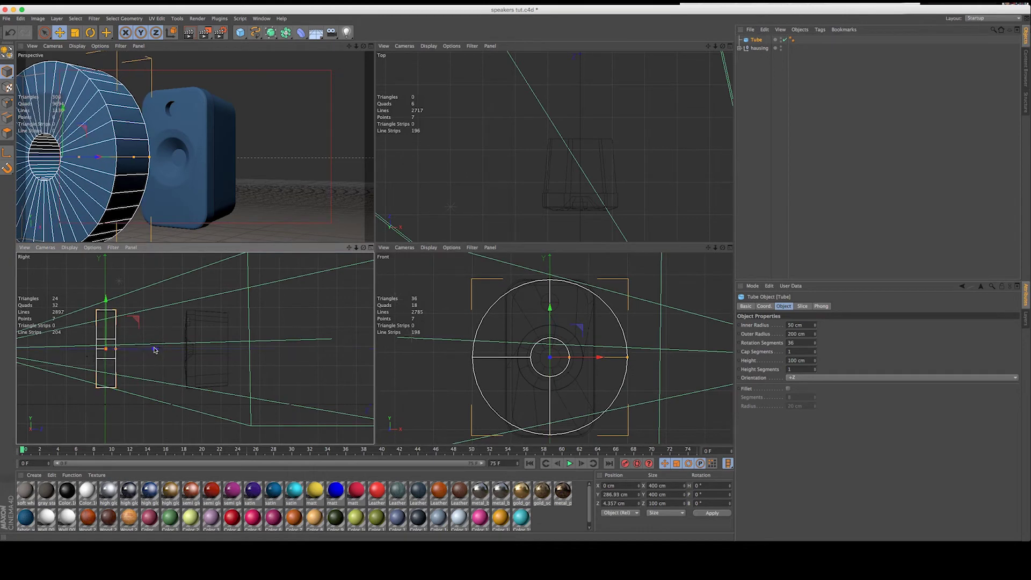
Step: Give the Tube outer radius 89 cm, inner radius 80 cm and height 42 cm, on the speaker face
{"action": "left_click", "coordinate": [759, 48]}
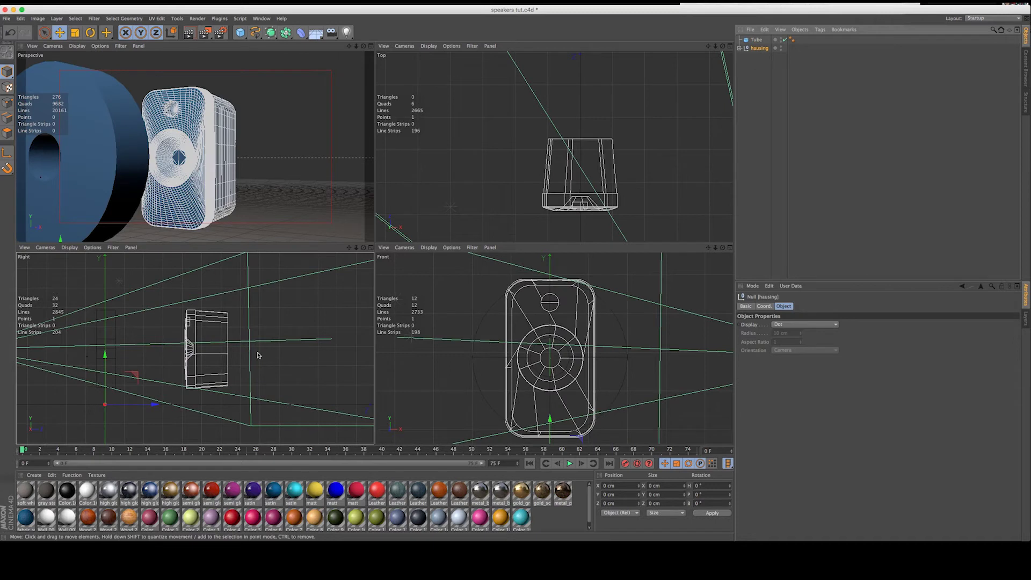
{"action": "left_click_drag", "start_coordinate": [154, 405], "coordinate": [82, 405]}
{"action": "left_click", "coordinate": [758, 40]}
{"action": "left_click_drag", "start_coordinate": [164, 355], "coordinate": [171, 355]}
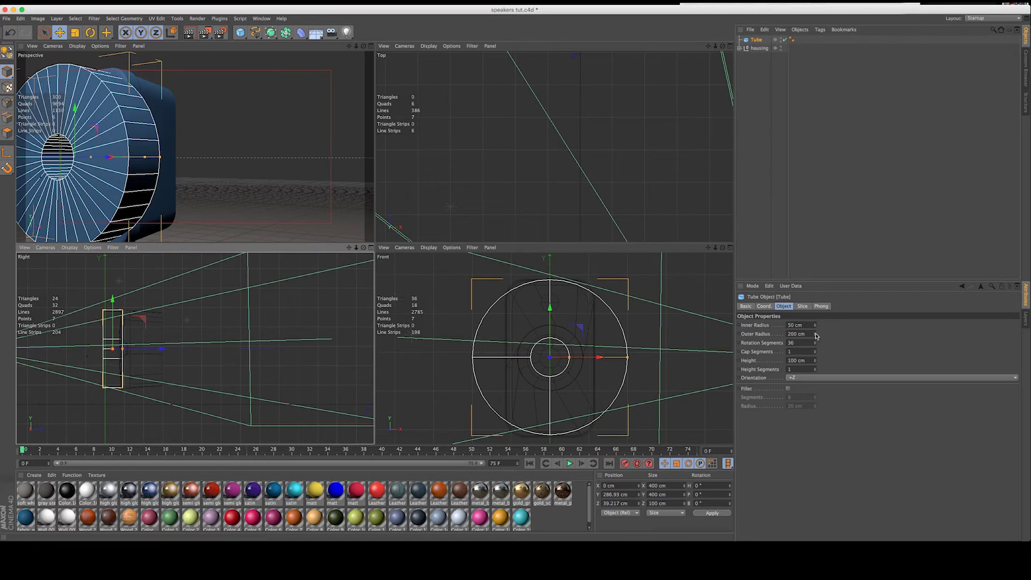
{"action": "left_click_drag", "start_coordinate": [815, 336], "coordinate": [814, 337]}
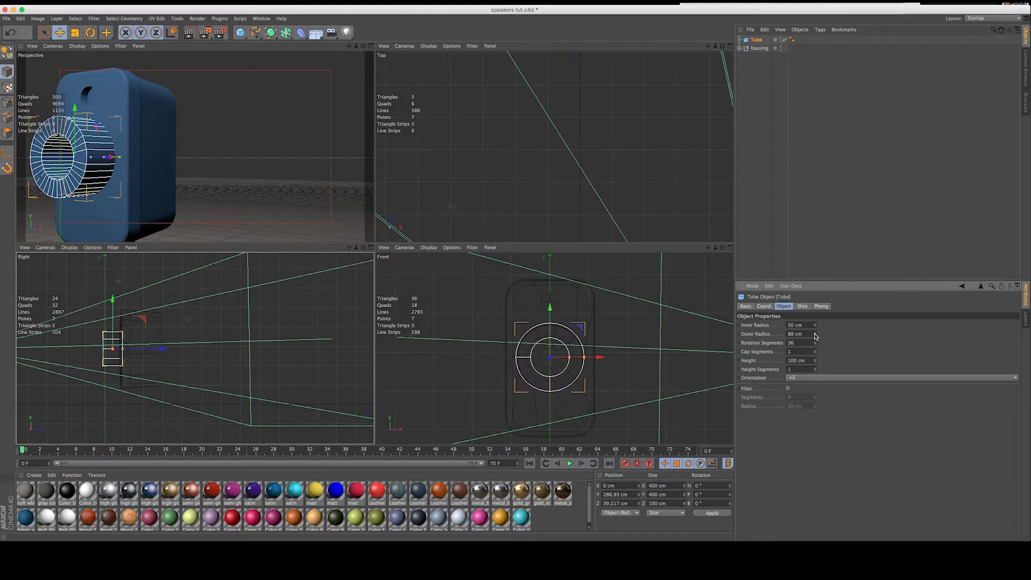
{"action": "left_click_drag", "start_coordinate": [550, 307], "coordinate": [550, 309]}
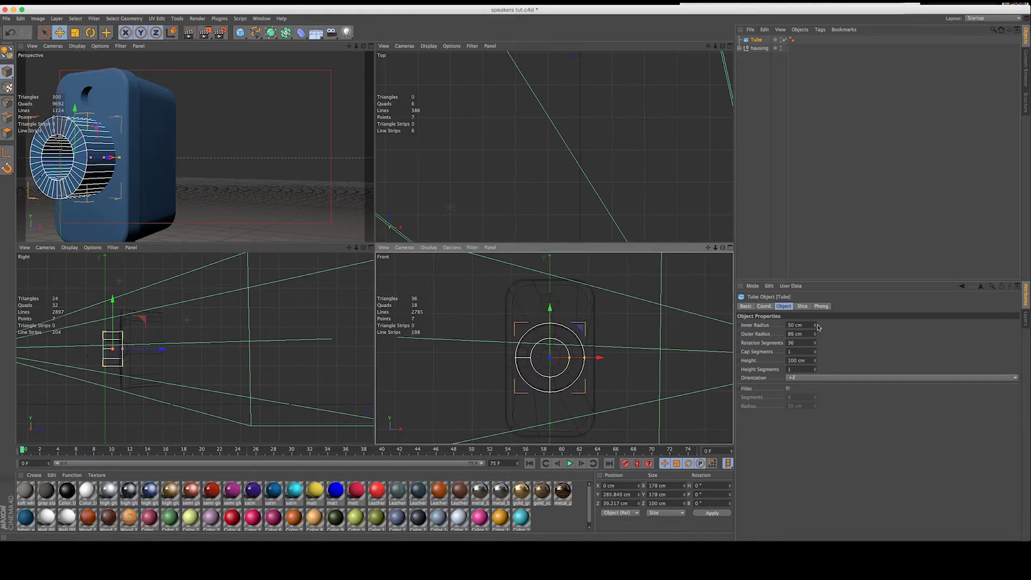
{"action": "left_click_drag", "start_coordinate": [817, 328], "coordinate": [815, 328]}
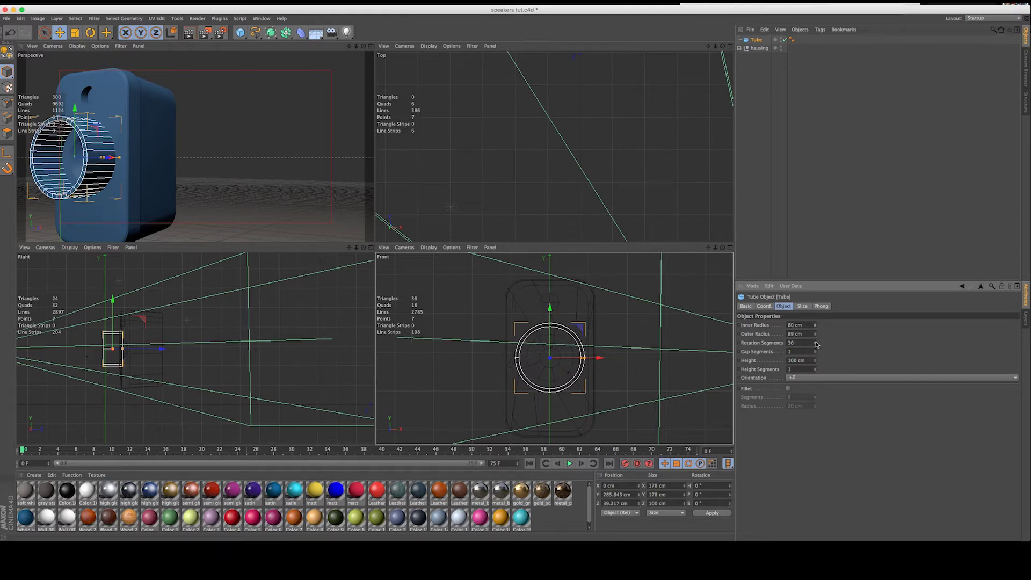
{"action": "mouse_move", "coordinate": [817, 360]}
{"action": "left_mouse_down"}
{"action": "mouse_move", "coordinate": [817, 382]}
{"action": "mouse_move", "coordinate": [819, 359]}
{"action": "left_mouse_up"}
{"action": "left_click_drag", "start_coordinate": [159, 349], "coordinate": [166, 349]}
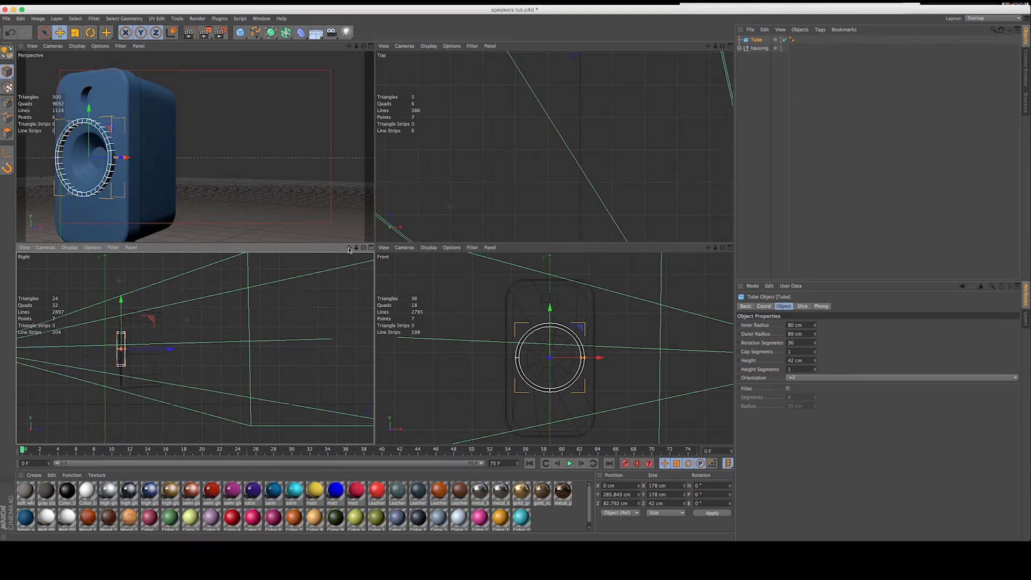
{"action": "left_click_drag", "start_coordinate": [356, 249], "coordinate": [224, 345]}
Step: Set the Tube to 54 rotation segments and enable a 1 cm fillet
{"action": "left_click", "coordinate": [793, 343]}
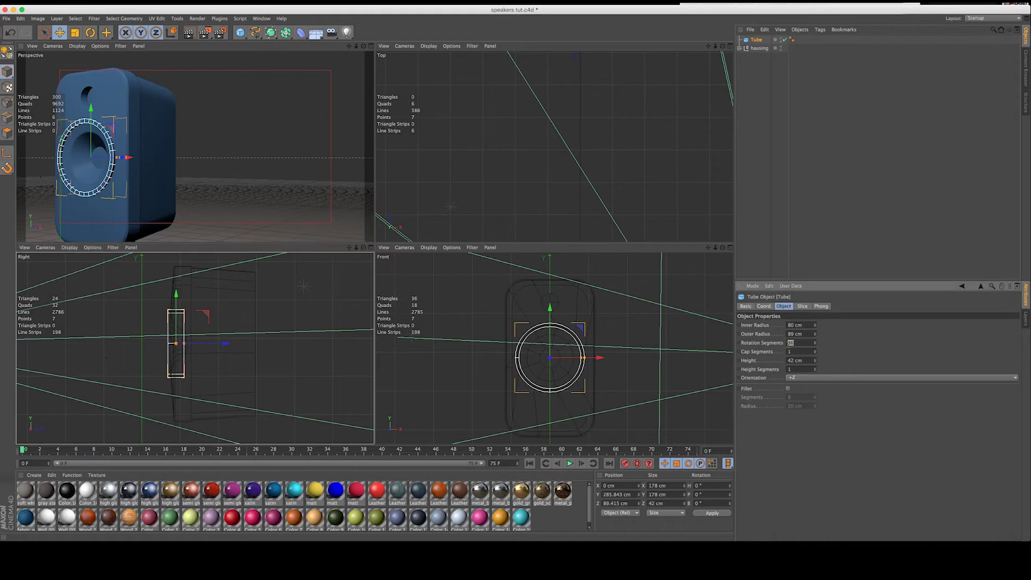
{"action": "type", "text": "54"}
{"action": "key", "text": "Return"}
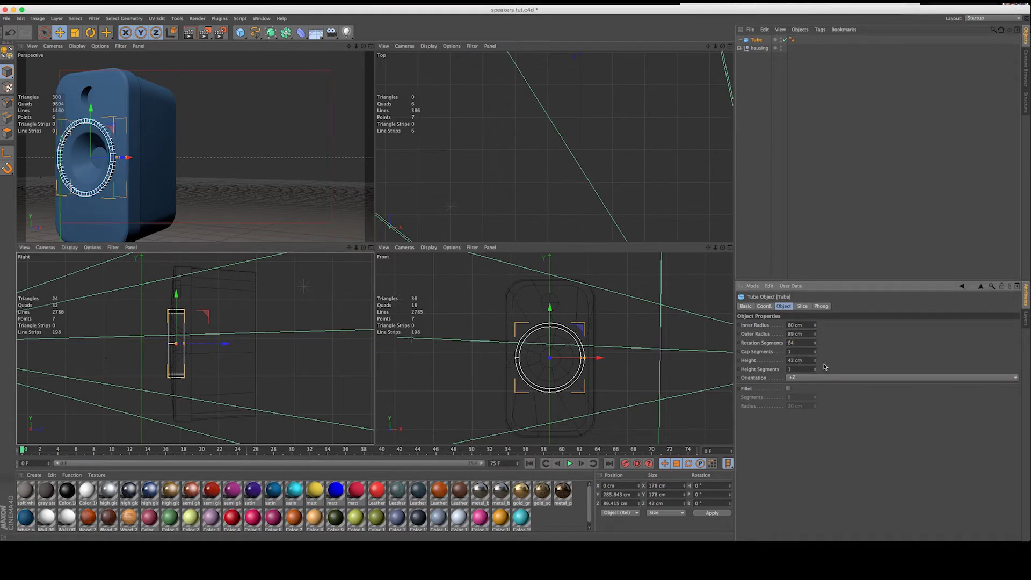
{"action": "left_click", "coordinate": [789, 389]}
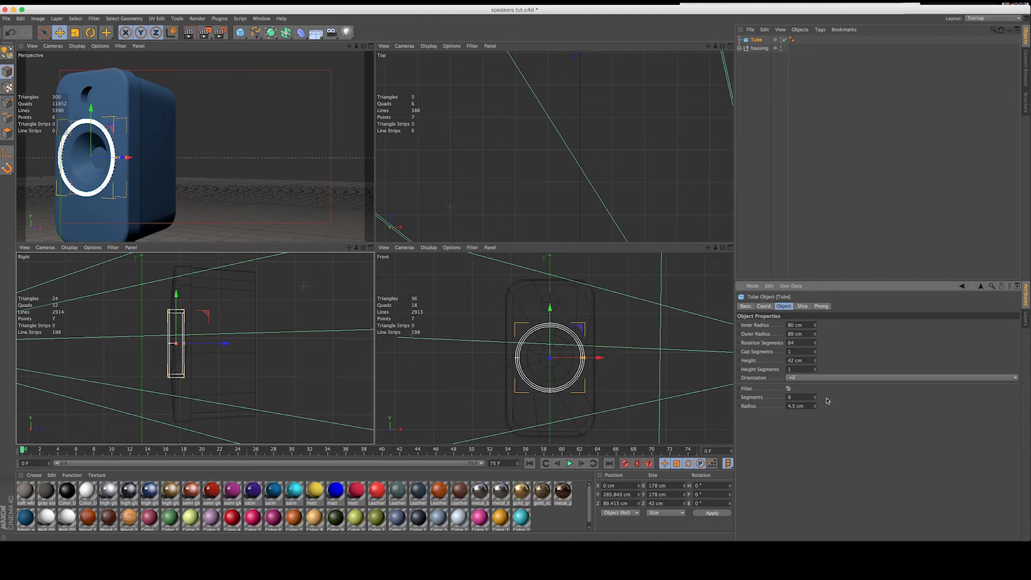
{"action": "left_click", "coordinate": [793, 406]}
{"action": "type", "text": "1"}
{"action": "key", "text": "Return"}
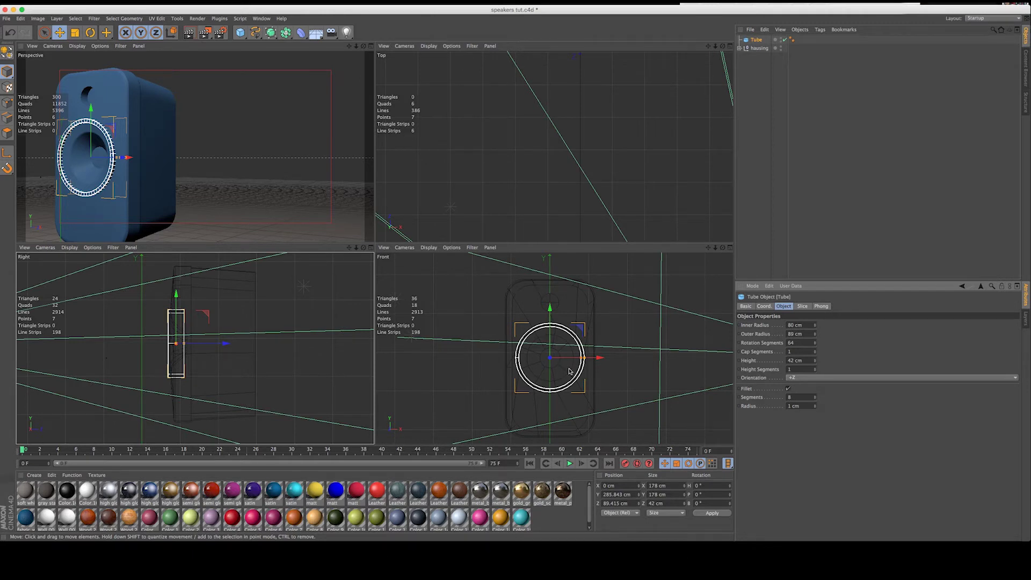
Step: Move Tube below the housing group and Ctrl-drag a raised copy with a smaller inner radius
{"action": "left_click_drag", "start_coordinate": [757, 39], "coordinate": [761, 56]}
{"action": "left_click_drag", "start_coordinate": [563, 309], "coordinate": [565, 256]}
{"action": "left_click_drag", "start_coordinate": [815, 325], "coordinate": [815, 337]}
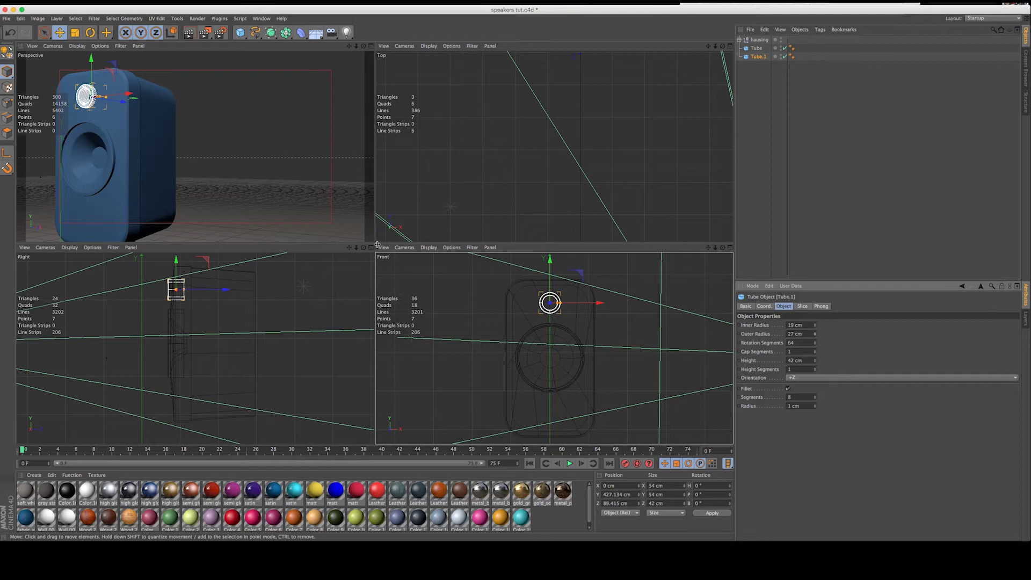
Step: Duplicate Tube.1 as Tube.2 and enter a 1900 cm outer radius
{"action": "left_click_drag", "start_coordinate": [758, 57], "coordinate": [758, 74], "text": "ctrl"}
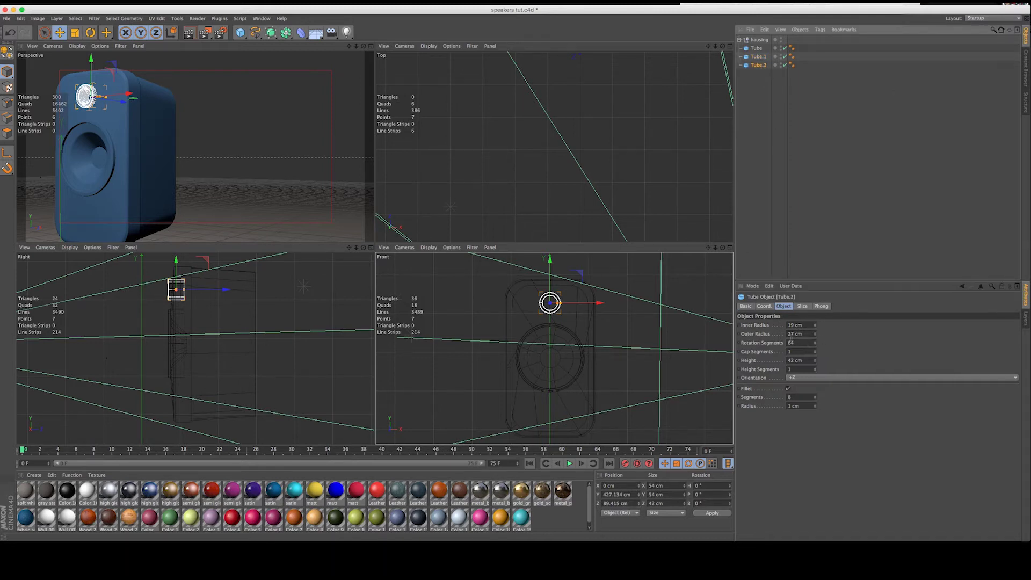
{"action": "double_click", "coordinate": [795, 333]}
{"action": "type", "text": "1900"}
{"action": "key", "text": "Return"}
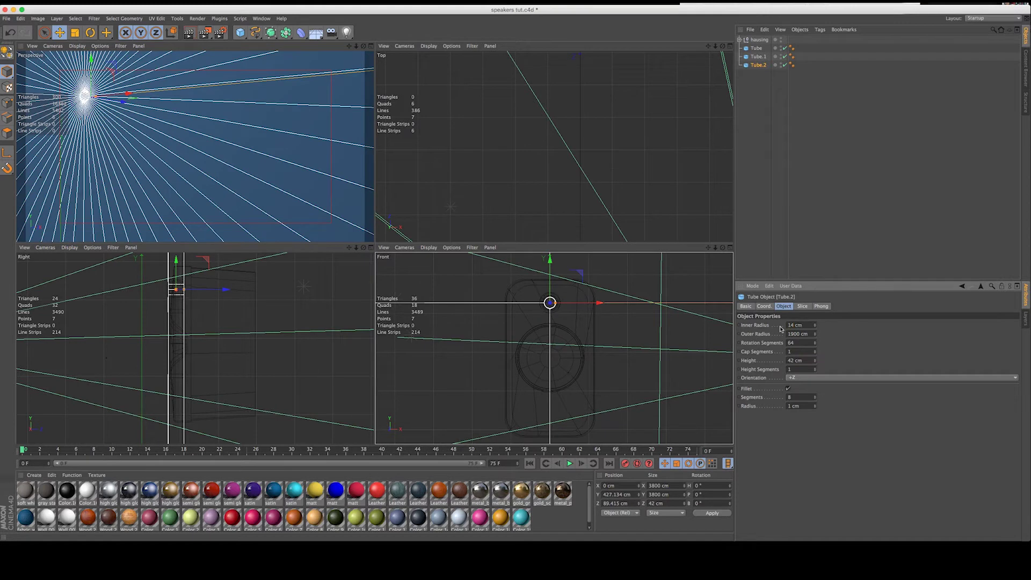
{"action": "left_click", "coordinate": [762, 92]}
Step: Add a Sphere at driver height with a 32 cm radius
{"action": "left_click_drag", "start_coordinate": [242, 36], "coordinate": [411, 53]}
{"action": "left_click_drag", "start_coordinate": [548, 417], "coordinate": [548, 306]}
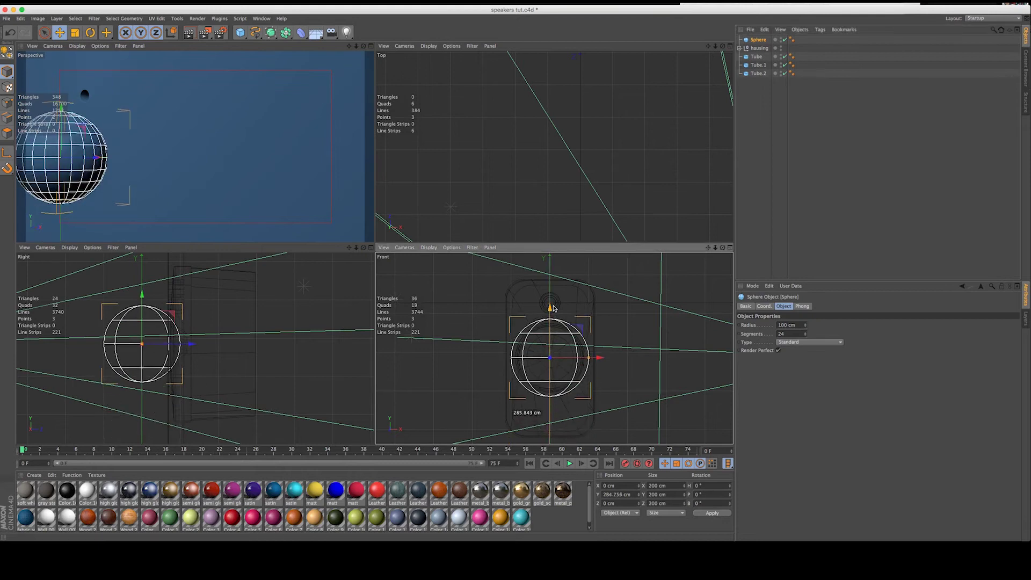
{"action": "left_click_drag", "start_coordinate": [805, 325], "coordinate": [253, 374]}
{"action": "left_click_drag", "start_coordinate": [356, 46], "coordinate": [374, 244]}
{"action": "left_click_drag", "start_coordinate": [715, 248], "coordinate": [517, 276]}
Step: Reduce Tube.2's outer radius to 15 so it becomes a small ring at the port
{"action": "left_click", "coordinate": [757, 74]}
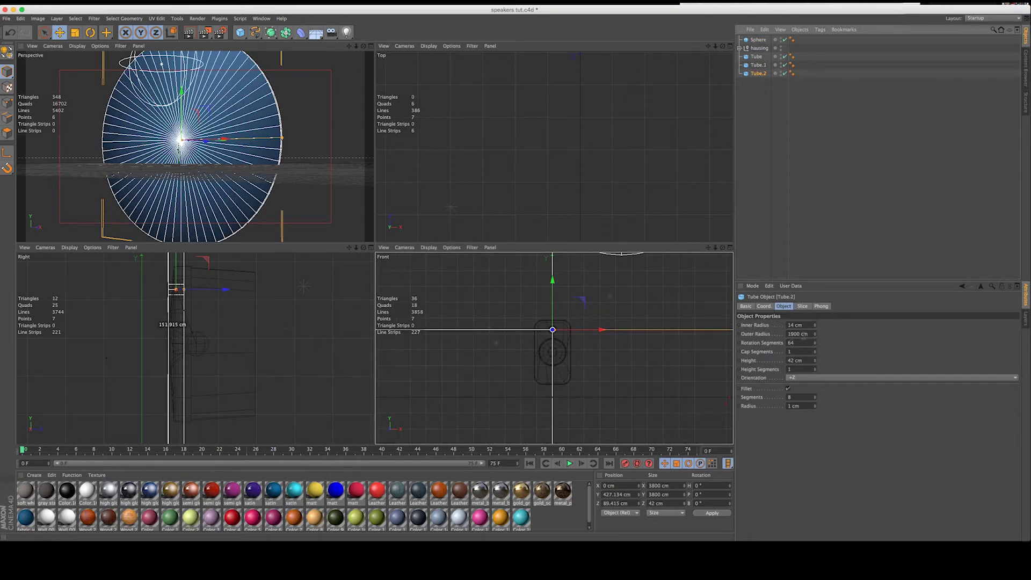
{"action": "left_click", "coordinate": [805, 335]}
{"action": "type", "text": "15"}
{"action": "key", "text": "Return"}
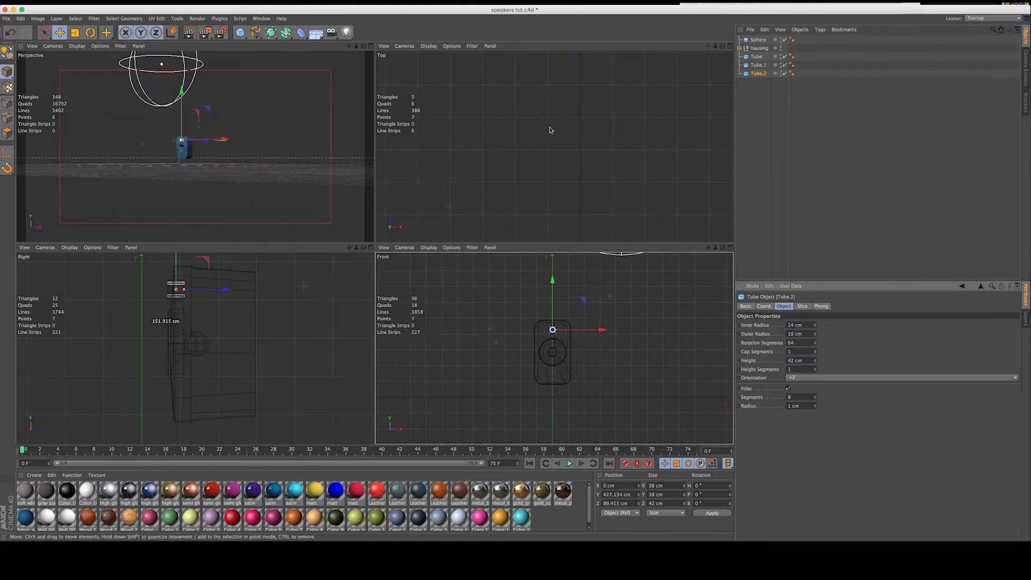
{"action": "left_click_drag", "start_coordinate": [375, 244], "coordinate": [372, 183]}
Step: Push the Sphere back along Z into the woofer cone
{"action": "left_click_drag", "start_coordinate": [349, 46], "coordinate": [460, 49]}
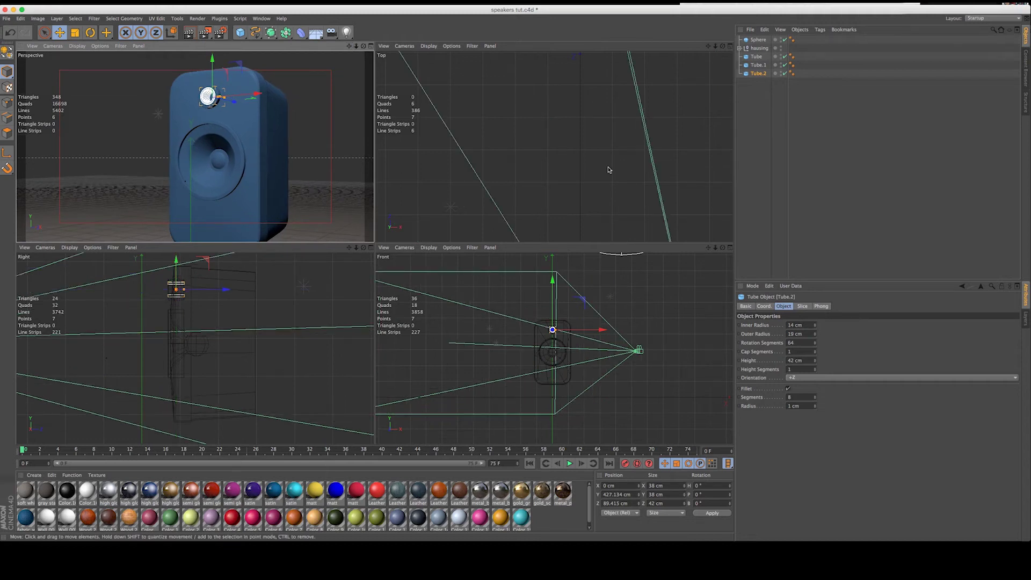
{"action": "left_click_drag", "start_coordinate": [758, 40], "coordinate": [759, 78]}
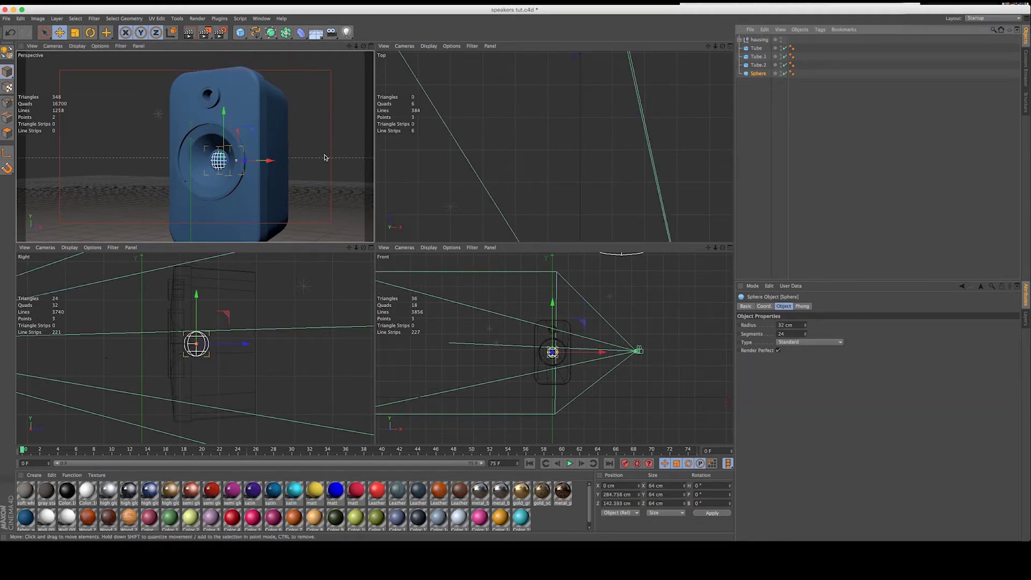
{"action": "left_click_drag", "start_coordinate": [243, 344], "coordinate": [240, 345]}
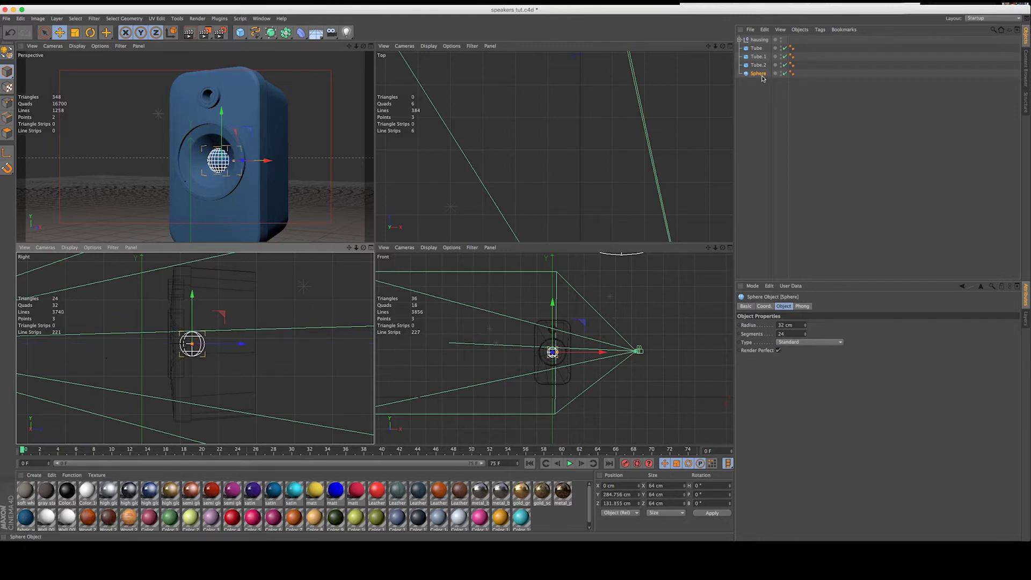
Step: Duplicate the Sphere as a 21 cm-radius dome seated in the upper ring
{"action": "left_click_drag", "start_coordinate": [763, 90], "coordinate": [763, 86], "text": "ctrl"}
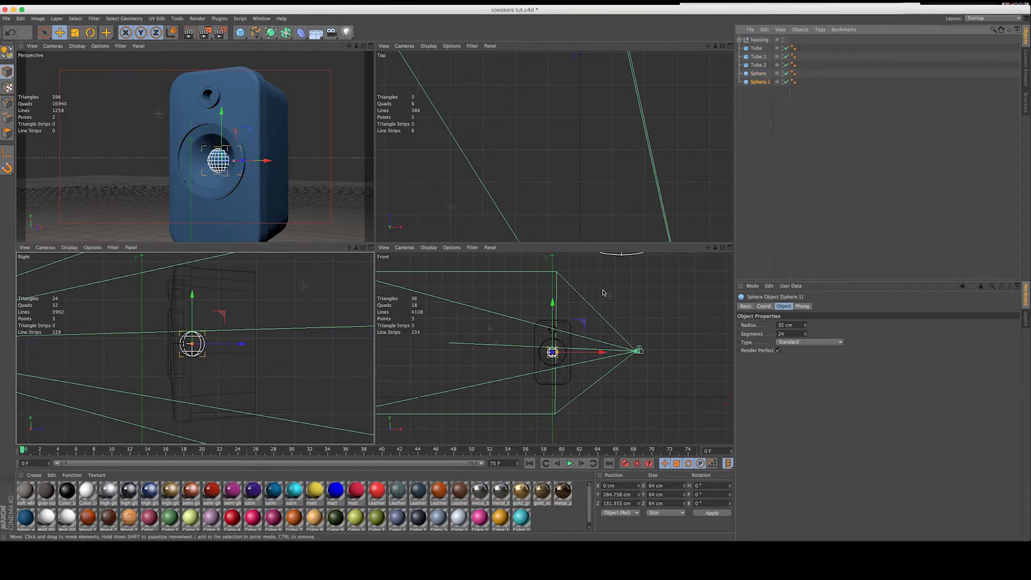
{"action": "left_click_drag", "start_coordinate": [716, 249], "coordinate": [723, 249]}
{"action": "left_click_drag", "start_coordinate": [548, 317], "coordinate": [517, 274]}
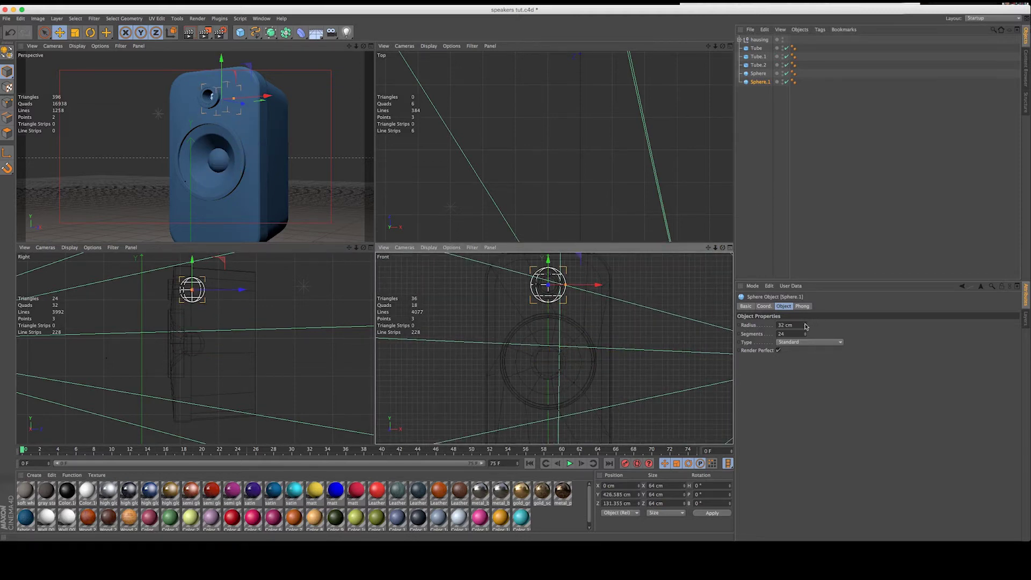
{"action": "left_click_drag", "start_coordinate": [805, 326], "coordinate": [805, 334]}
{"action": "left_click_drag", "start_coordinate": [242, 290], "coordinate": [232, 291]}
Step: Preview-render the speaker in the full-size perspective view
{"action": "left_click", "coordinate": [370, 46]}
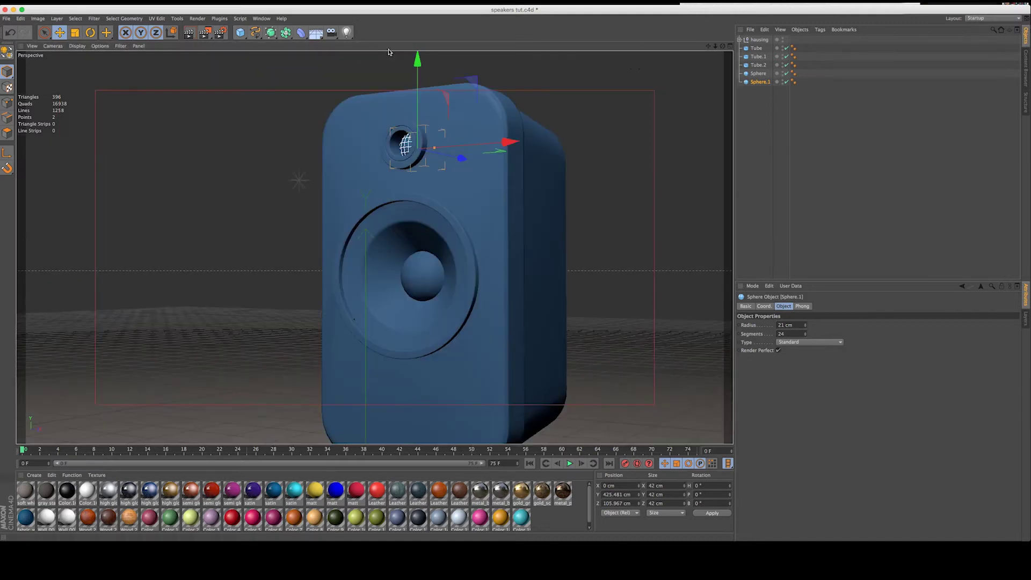
{"action": "scroll", "coordinate": [573, 102], "scroll_direction": "down", "scroll_amount": 3}
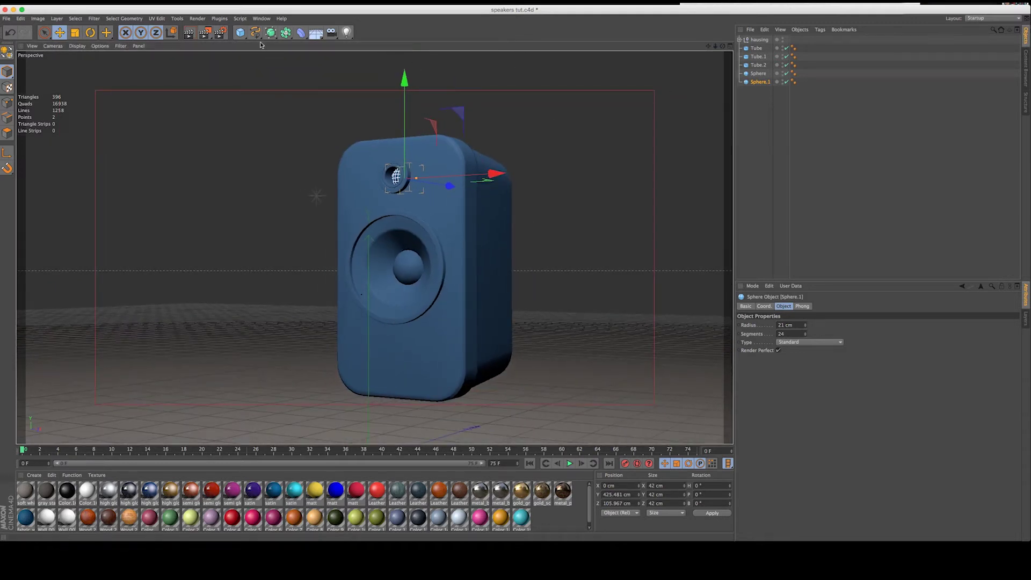
{"action": "left_click", "coordinate": [190, 33]}
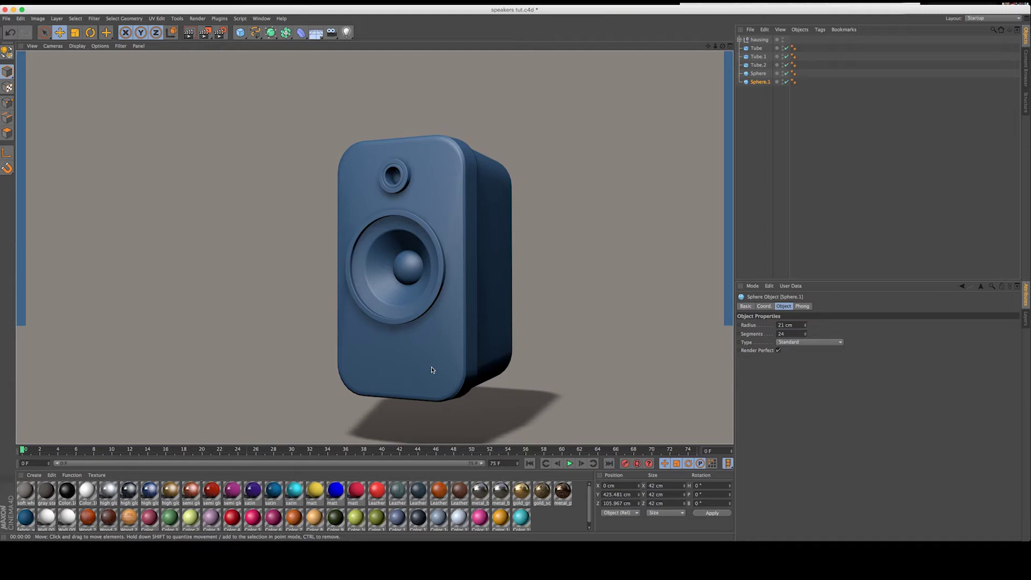
Step: Add a +Z-facing 19 cm-radius Cylinder below the woofer, slid left, and check the reference photo
{"action": "left_click", "coordinate": [240, 33]}
{"action": "left_click", "coordinate": [409, 39]}
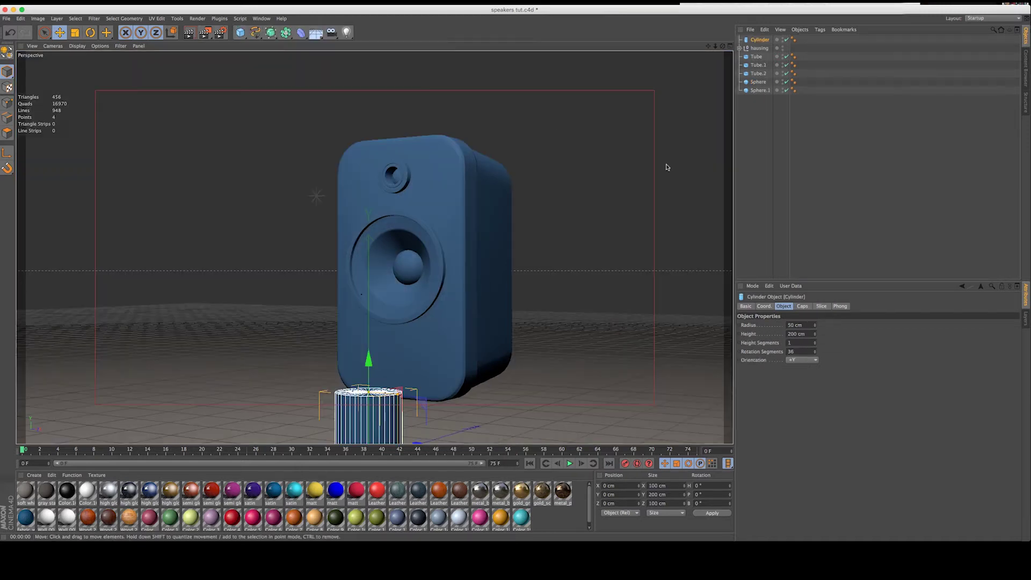
{"action": "left_click", "coordinate": [731, 46]}
{"action": "middle_click_drag", "start_coordinate": [553, 348], "coordinate": [554, 293], "text": "alt"}
{"action": "left_click", "coordinate": [807, 361]}
{"action": "left_click", "coordinate": [801, 404]}
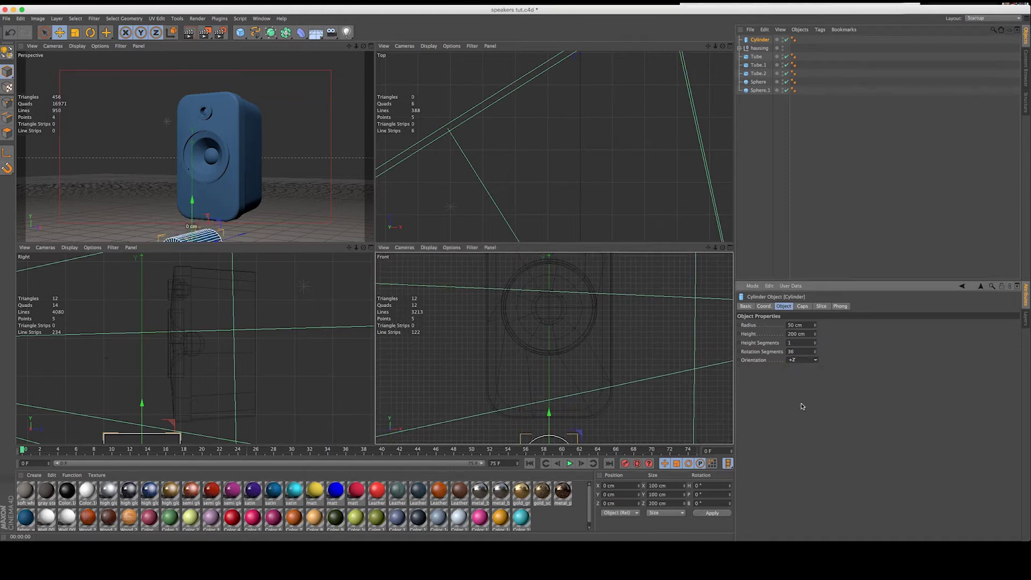
{"action": "left_click_drag", "start_coordinate": [549, 415], "coordinate": [549, 336]}
{"action": "left_click_drag", "start_coordinate": [814, 327], "coordinate": [815, 327]}
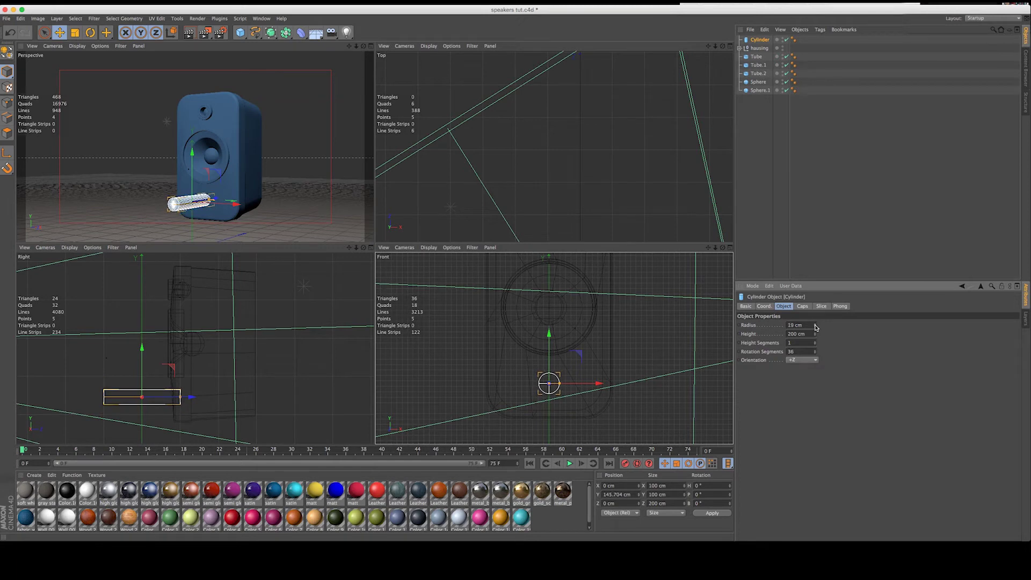
{"action": "left_click_drag", "start_coordinate": [598, 384], "coordinate": [573, 383]}
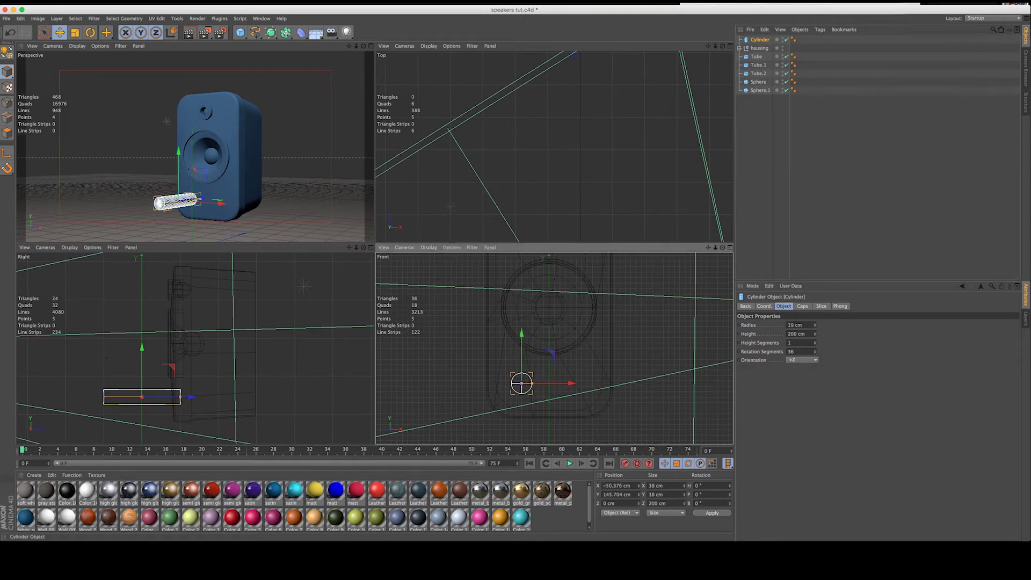
{"action": "left_click", "coordinate": [755, 4]}
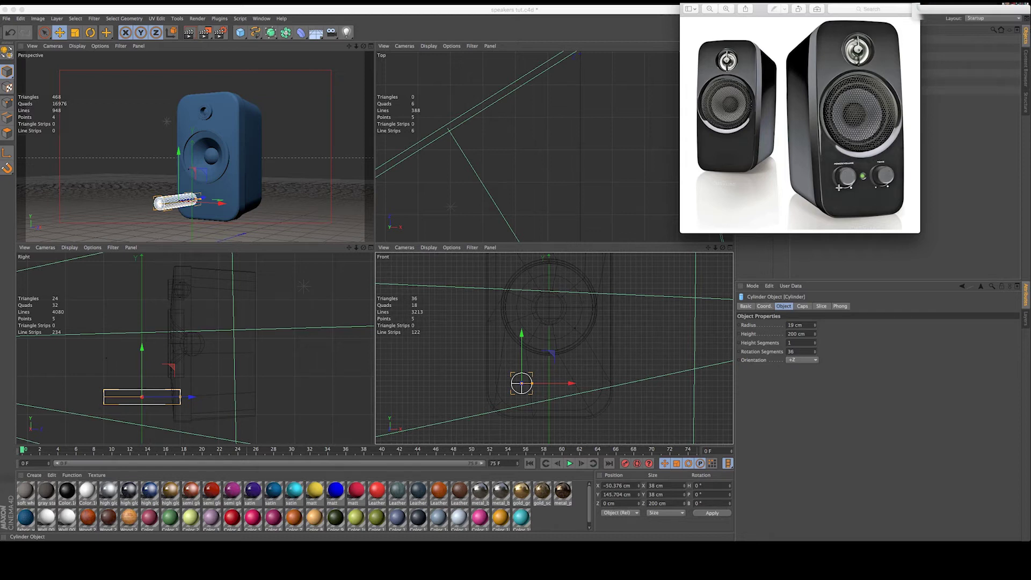
Step: Enlarge the reference photo to study the knobs, shrink it back, and return to Cinema 4D
{"action": "left_click_drag", "start_coordinate": [682, 234], "coordinate": [320, 421]}
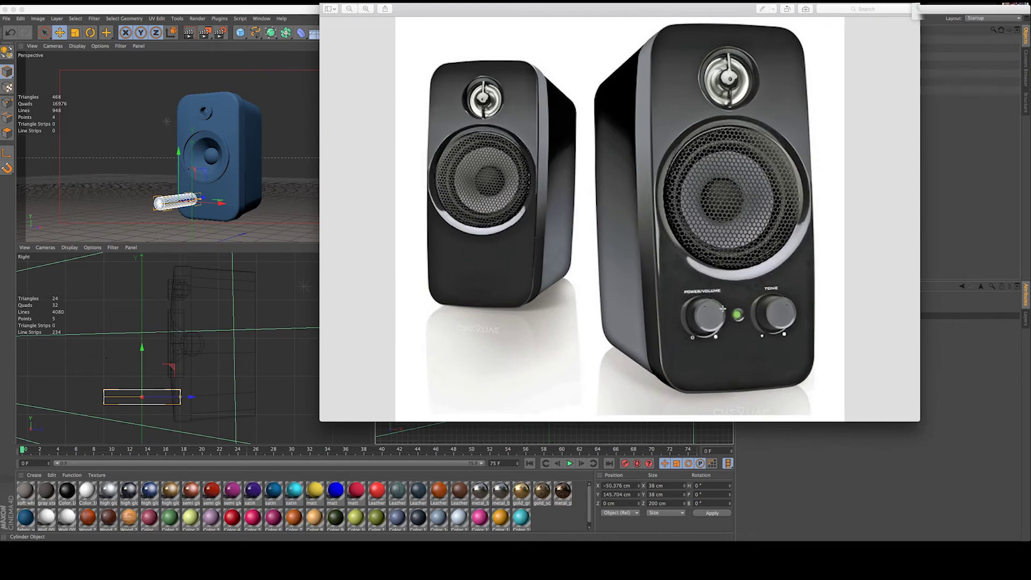
{"action": "left_click_drag", "start_coordinate": [321, 418], "coordinate": [686, 226]}
{"action": "left_click", "coordinate": [630, 7]}
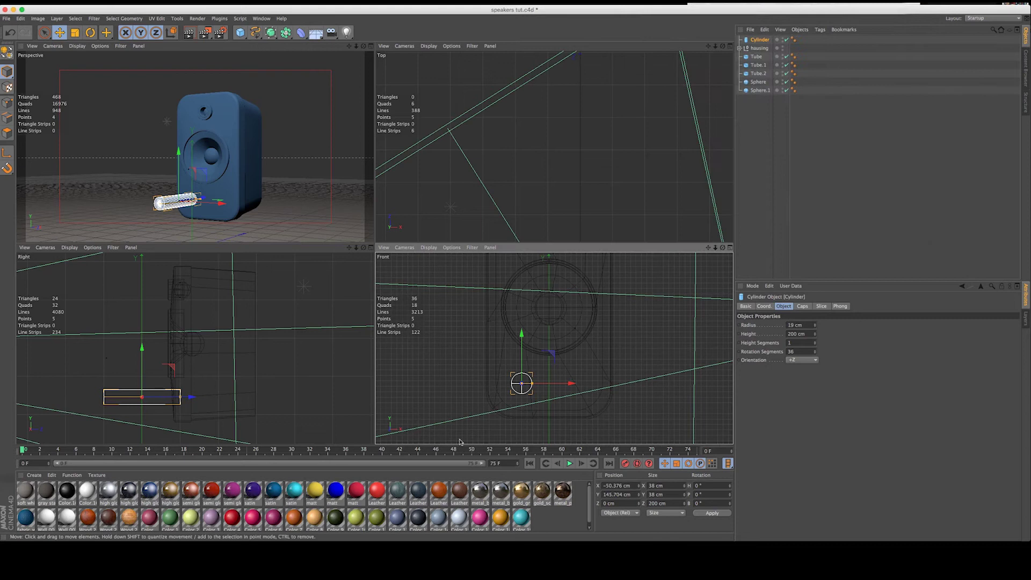
Step: Shorten the cylinder to 79 cm and move it forward into the speaker's front
{"action": "left_click_drag", "start_coordinate": [815, 335], "coordinate": [763, 341]}
{"action": "left_click_drag", "start_coordinate": [191, 396], "coordinate": [226, 398]}
{"action": "left_click_drag", "start_coordinate": [228, 398], "coordinate": [225, 398]}
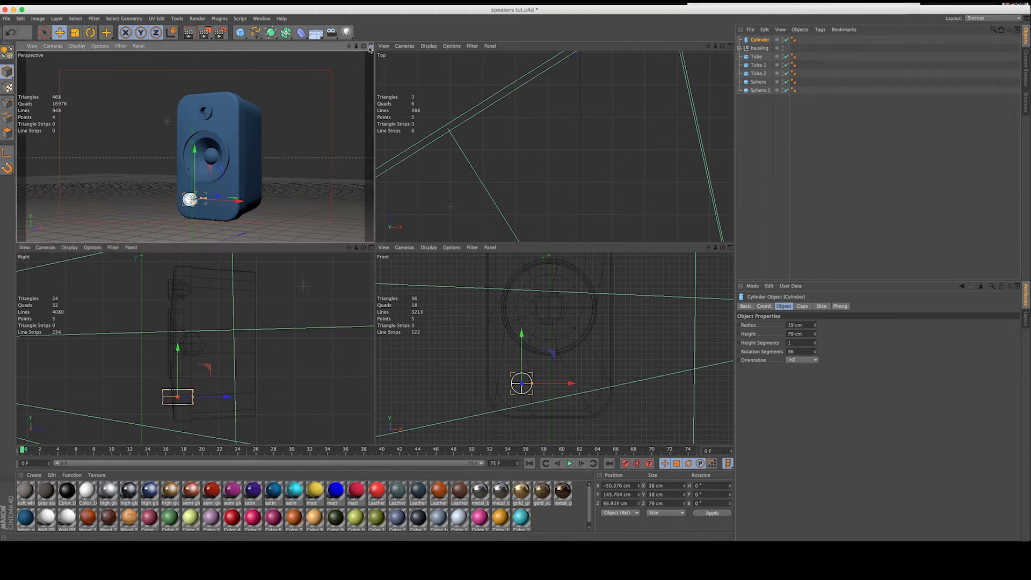
Step: Make the cylinder editable and select the polygons of its front cap
{"action": "left_click", "coordinate": [371, 46]}
{"action": "left_click_drag", "start_coordinate": [716, 47], "coordinate": [517, 274]}
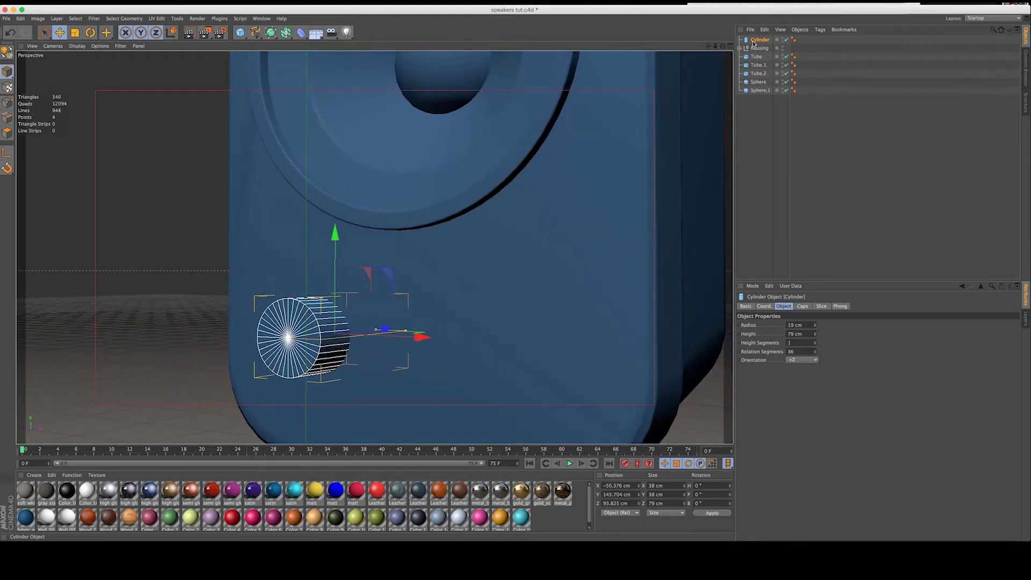
{"action": "left_click", "coordinate": [7, 53]}
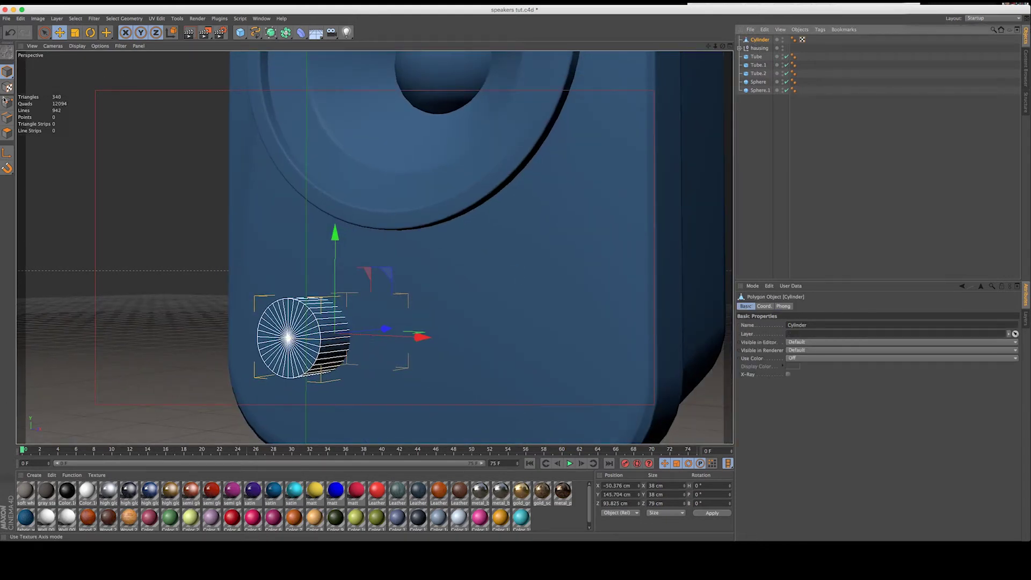
{"action": "left_click", "coordinate": [45, 33]}
{"action": "left_click", "coordinate": [6, 134]}
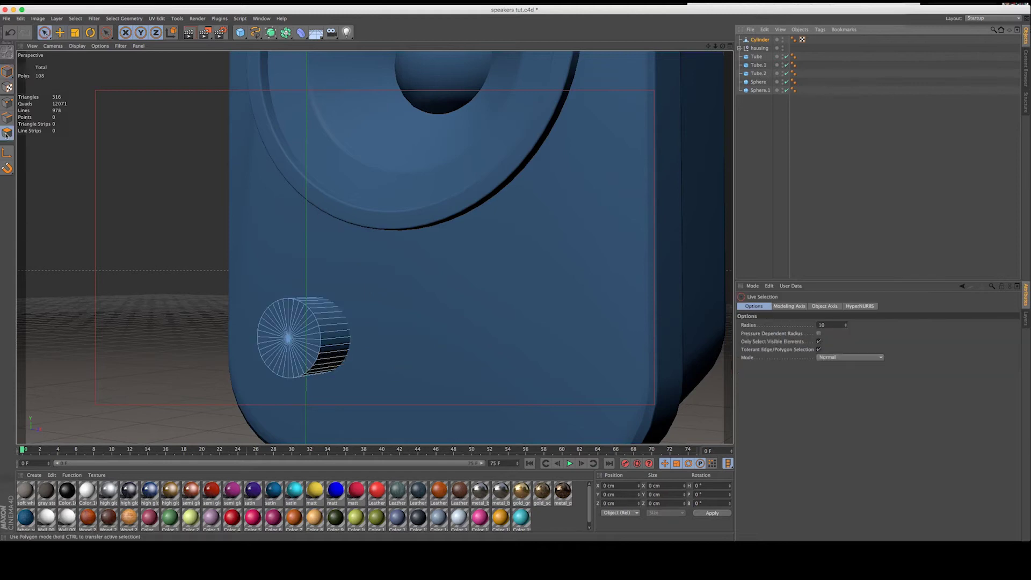
{"action": "left_click_drag", "start_coordinate": [278, 307], "coordinate": [299, 357]}
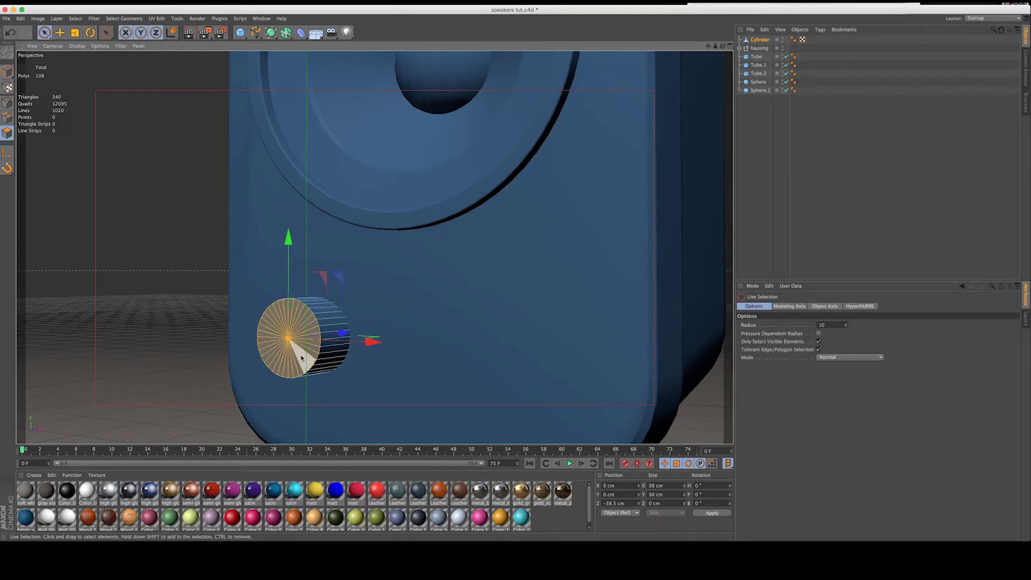
{"action": "right_click", "coordinate": [301, 357]}
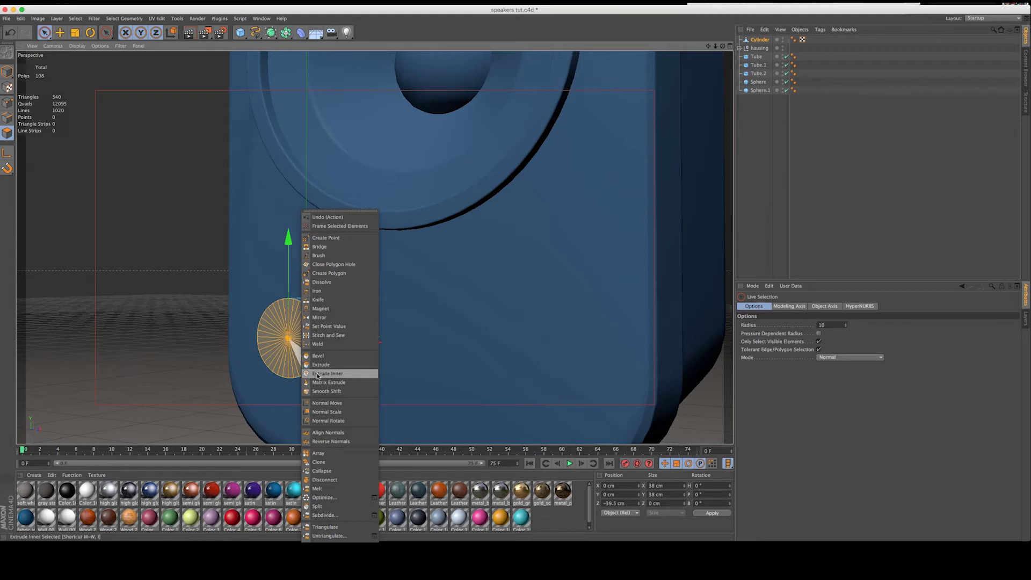
Step: Inset the cap with Extrude Inner, then extrude it with negative offset to recess it
{"action": "left_click", "coordinate": [318, 376]}
{"action": "left_click_drag", "start_coordinate": [400, 339], "coordinate": [516, 271]}
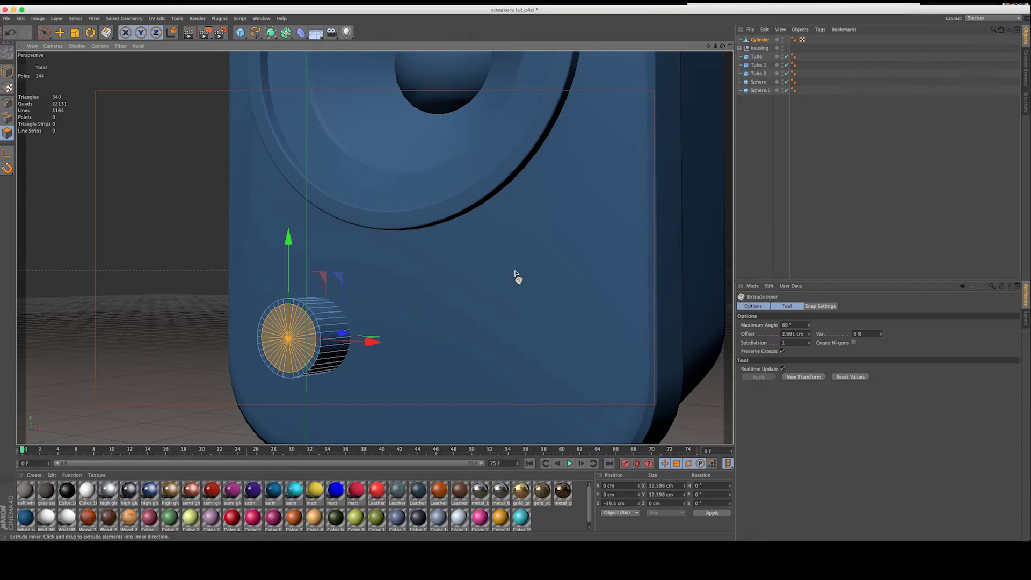
{"action": "left_click_drag", "start_coordinate": [398, 336], "coordinate": [515, 271]}
{"action": "right_click", "coordinate": [305, 338]}
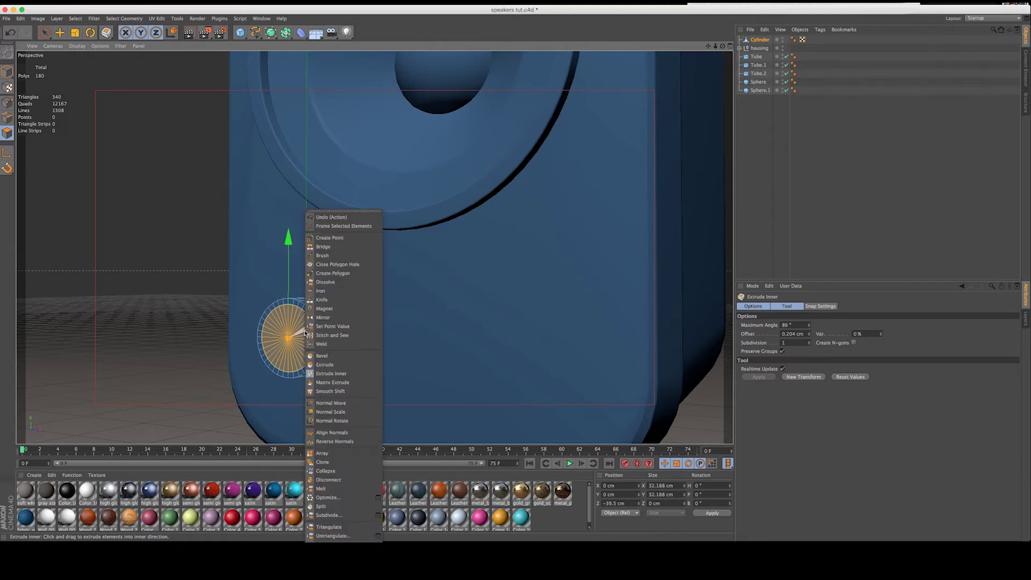
{"action": "left_click", "coordinate": [325, 365]}
{"action": "left_click_drag", "start_coordinate": [335, 366], "coordinate": [369, 341]}
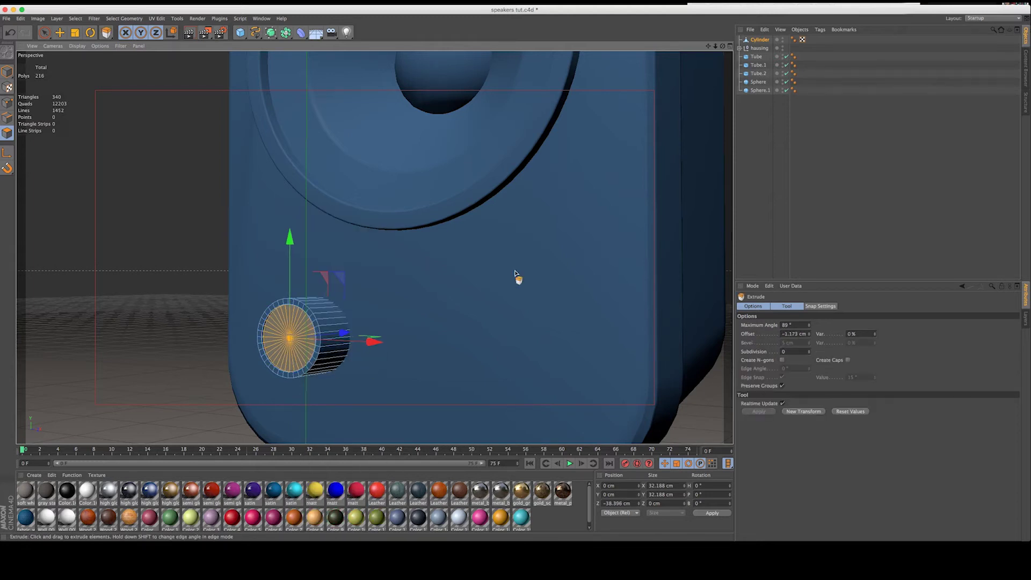
{"action": "left_click_drag", "start_coordinate": [515, 274], "coordinate": [516, 274]}
Step: Render a preview, place Cylinder below Sphere.1, and slide the knob right toward centre
{"action": "left_click", "coordinate": [189, 32]}
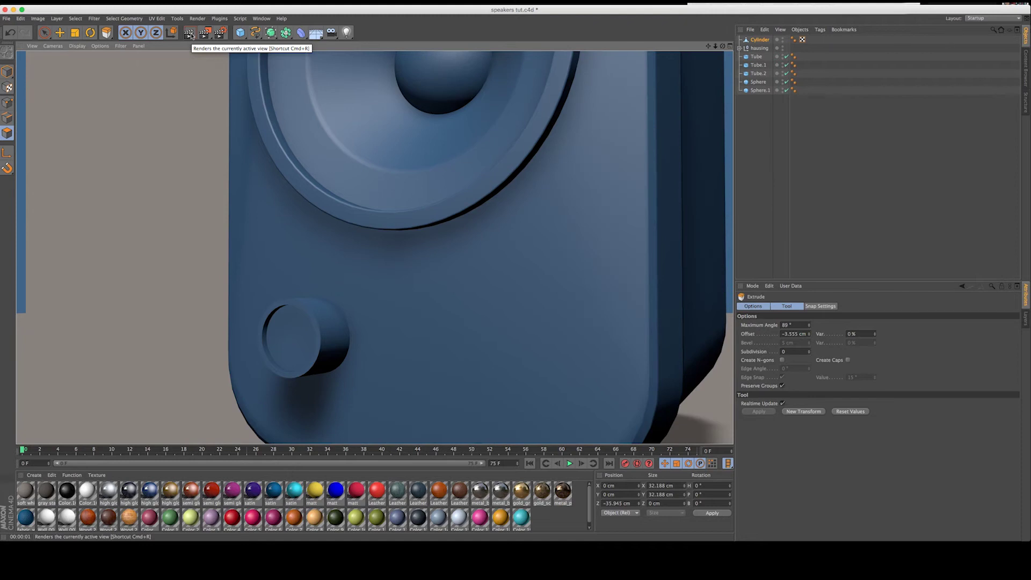
{"action": "left_click_drag", "start_coordinate": [760, 40], "coordinate": [748, 103]}
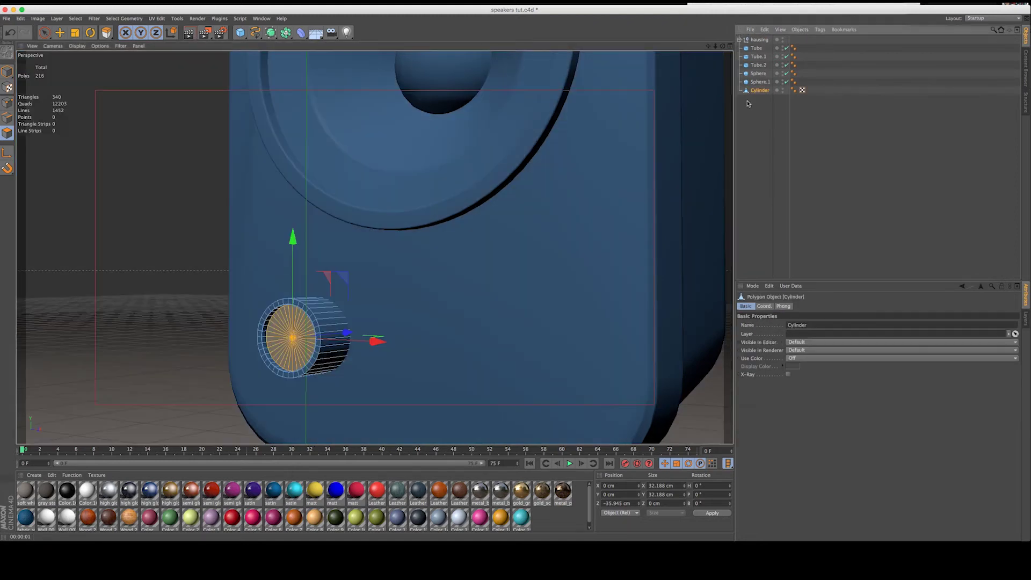
{"action": "middle_click", "coordinate": [729, 118]}
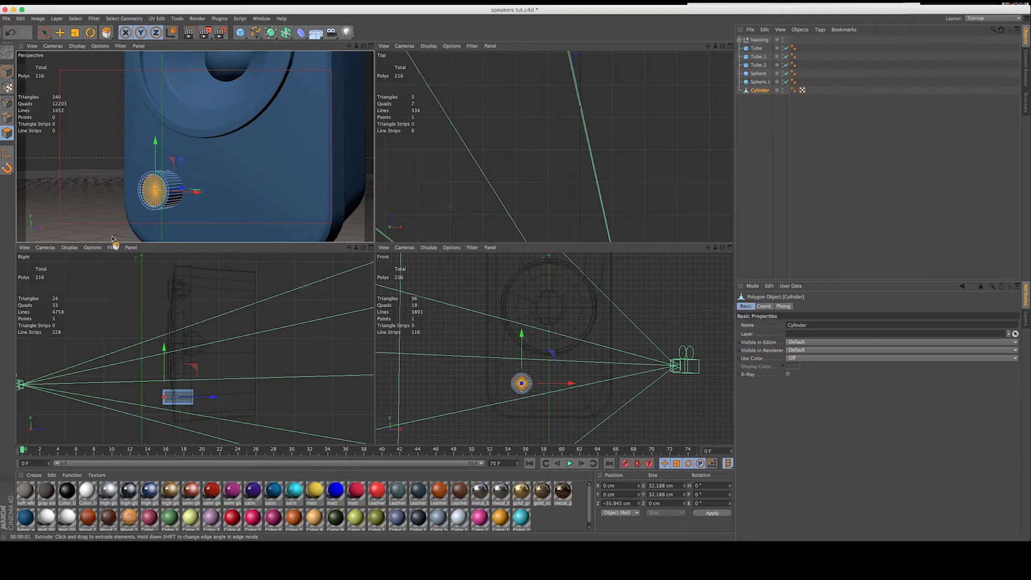
{"action": "left_click", "coordinate": [6, 74]}
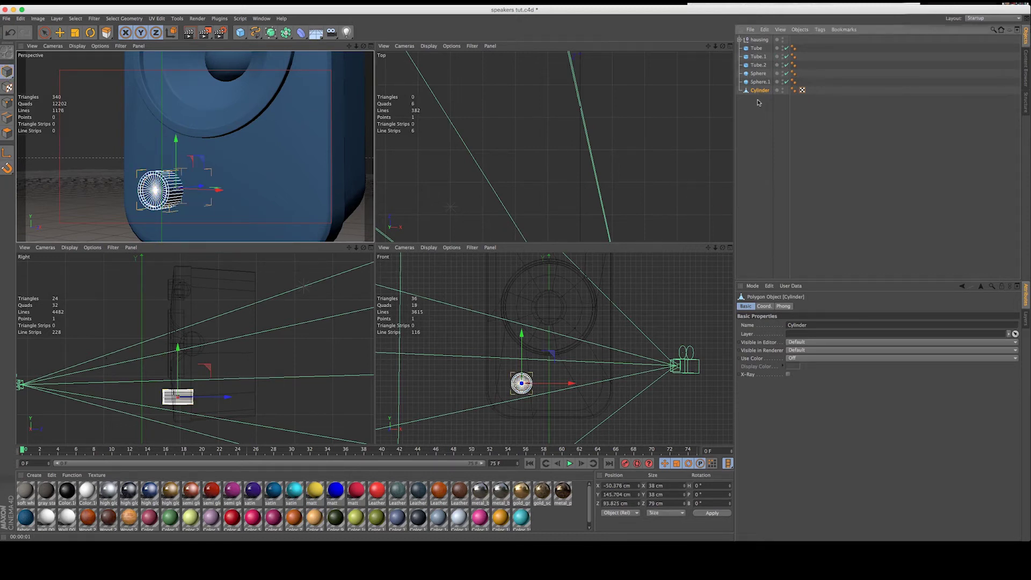
{"action": "mouse_move", "coordinate": [571, 383]}
{"action": "left_mouse_down"}
{"action": "mouse_move", "coordinate": [593, 385]}
{"action": "mouse_move", "coordinate": [573, 383]}
{"action": "left_mouse_up"}
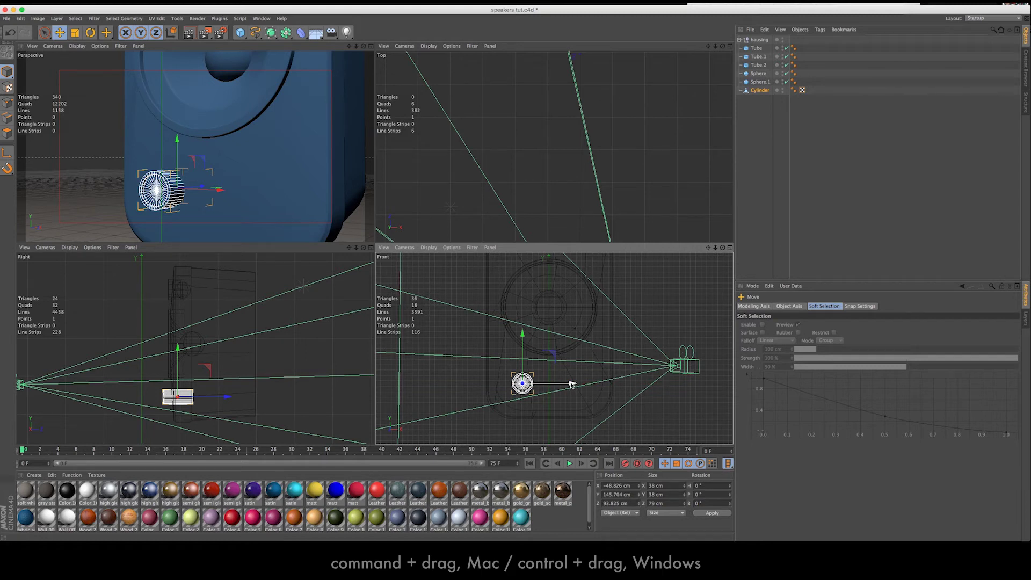
Step: Duplicate the knob as Cylinder.1 at X 44.951 cm and frame the whole speaker
{"action": "left_click_drag", "start_coordinate": [572, 384], "coordinate": [622, 385], "text": "super"}
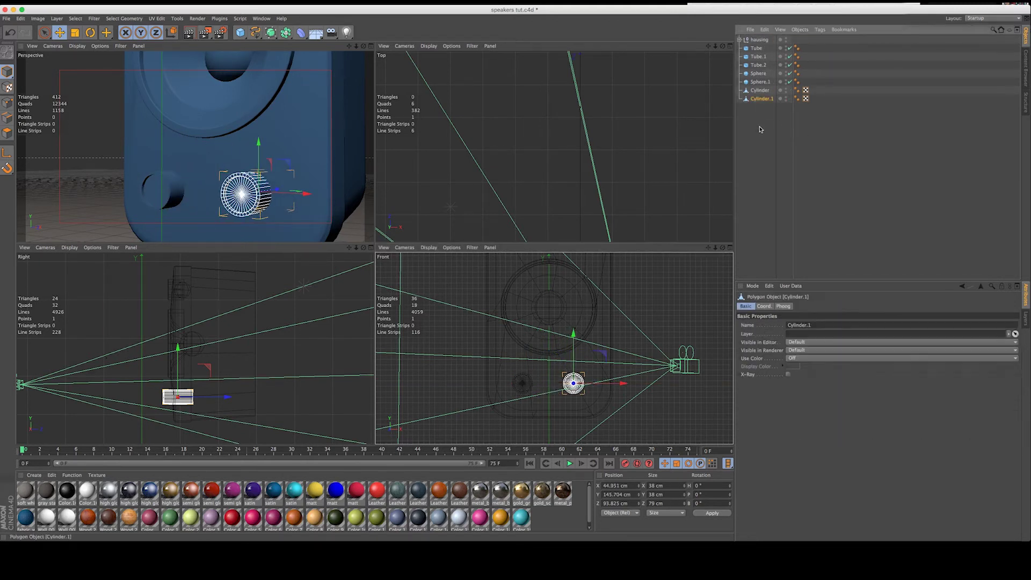
{"action": "left_click", "coordinate": [370, 46]}
{"action": "mouse_move", "coordinate": [715, 47]}
{"action": "left_mouse_down"}
{"action": "mouse_move", "coordinate": [682, 135]}
{"action": "mouse_move", "coordinate": [706, 51]}
{"action": "left_mouse_up"}
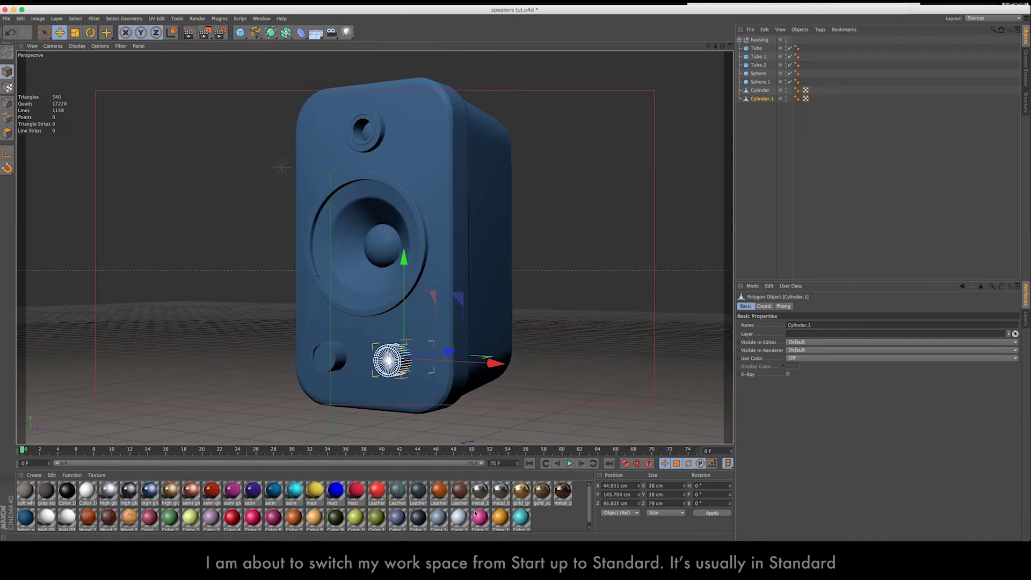
{"action": "left_click", "coordinate": [609, 161]}
Step: Render a preview of the speaker, then orbit round to view its side
{"action": "left_click", "coordinate": [193, 36]}
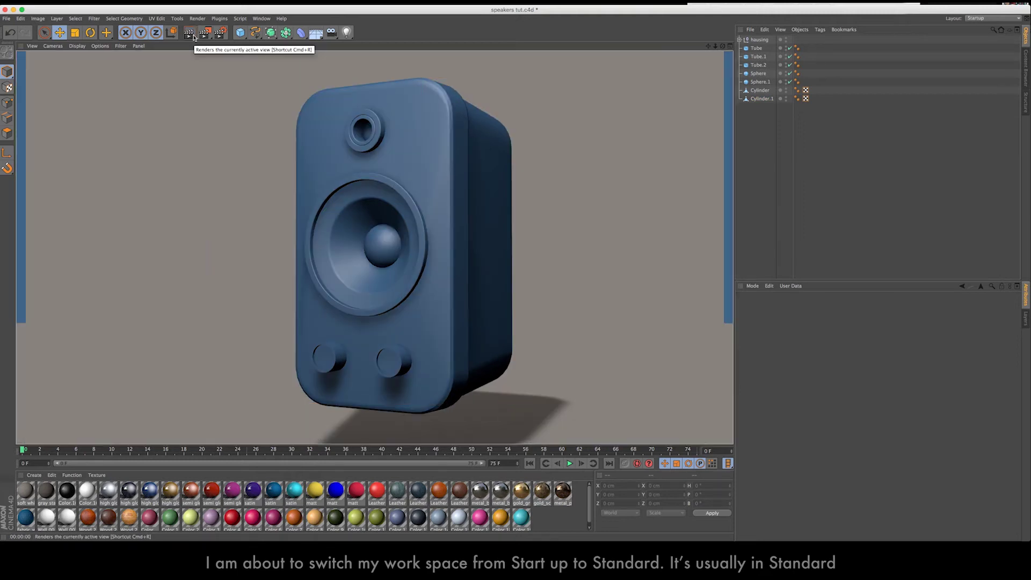
{"action": "left_click", "coordinate": [516, 274]}
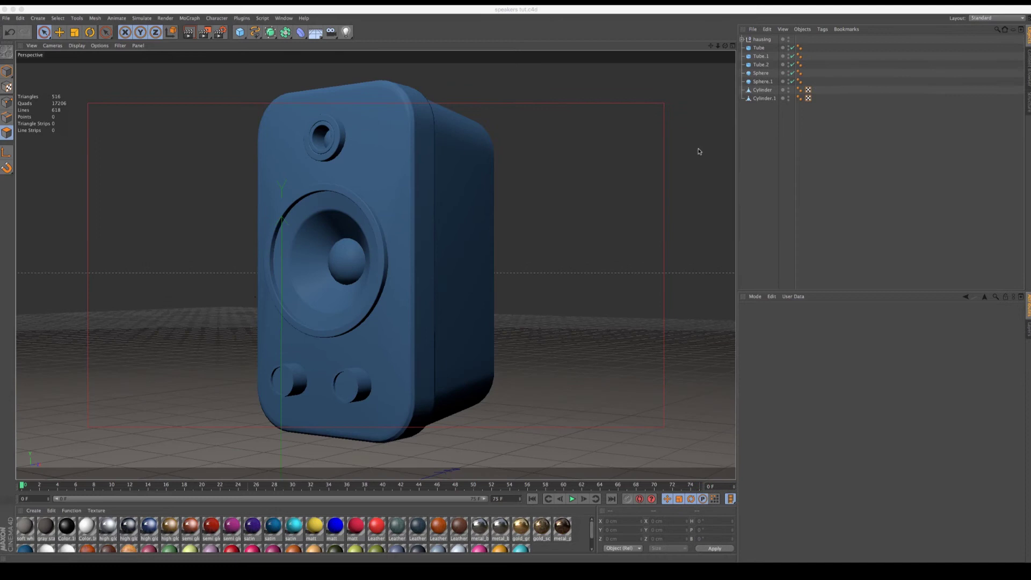
{"action": "left_click_drag", "start_coordinate": [725, 47], "coordinate": [527, 287]}
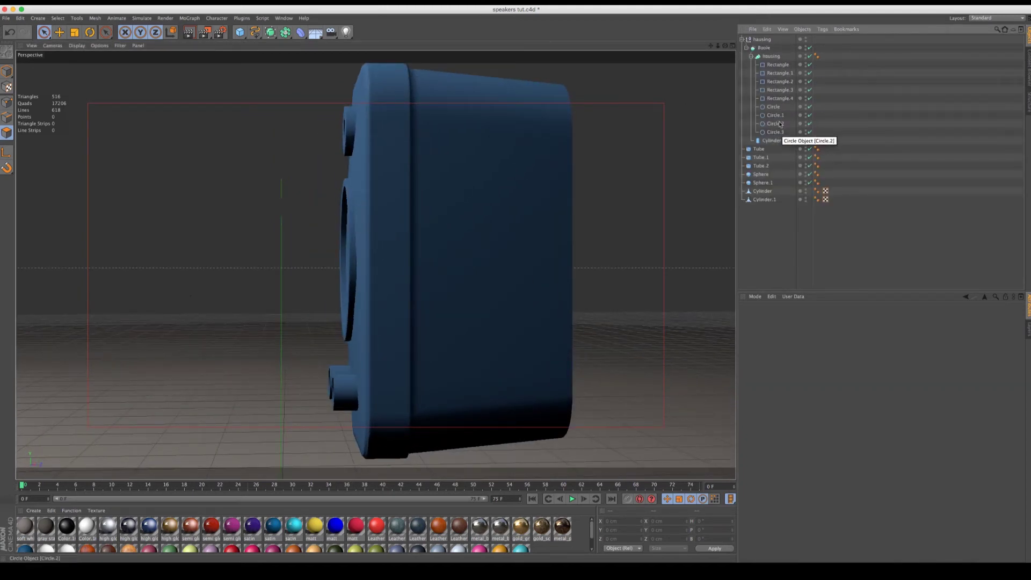
Step: Nudge the Circle cut-out sideways and select the Tube ring around the woofer
{"action": "left_click", "coordinate": [774, 107]}
{"action": "left_click_drag", "start_coordinate": [446, 262], "coordinate": [454, 263]}
{"action": "left_click", "coordinate": [759, 150]}
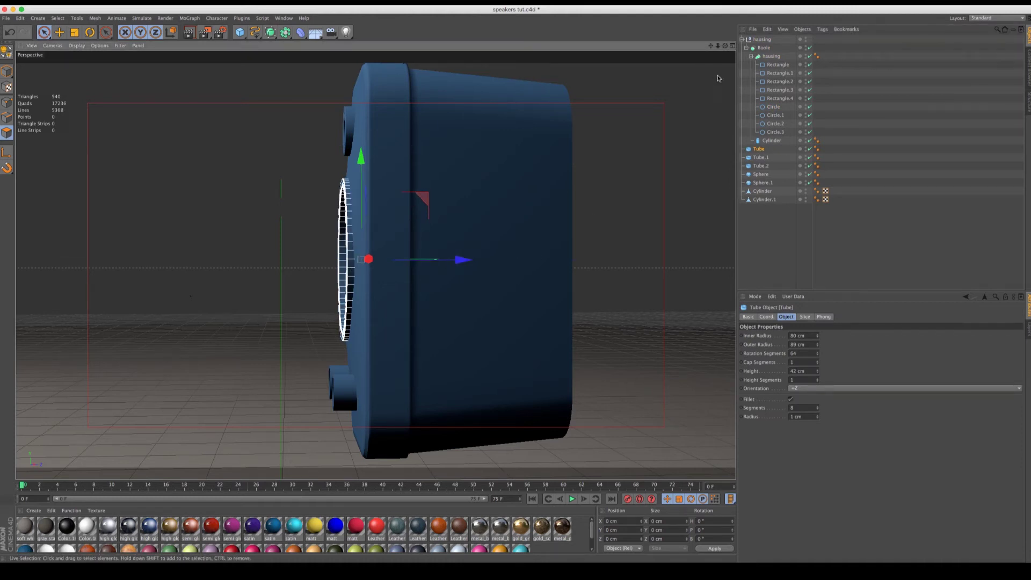
{"action": "left_click_drag", "start_coordinate": [725, 46], "coordinate": [527, 287]}
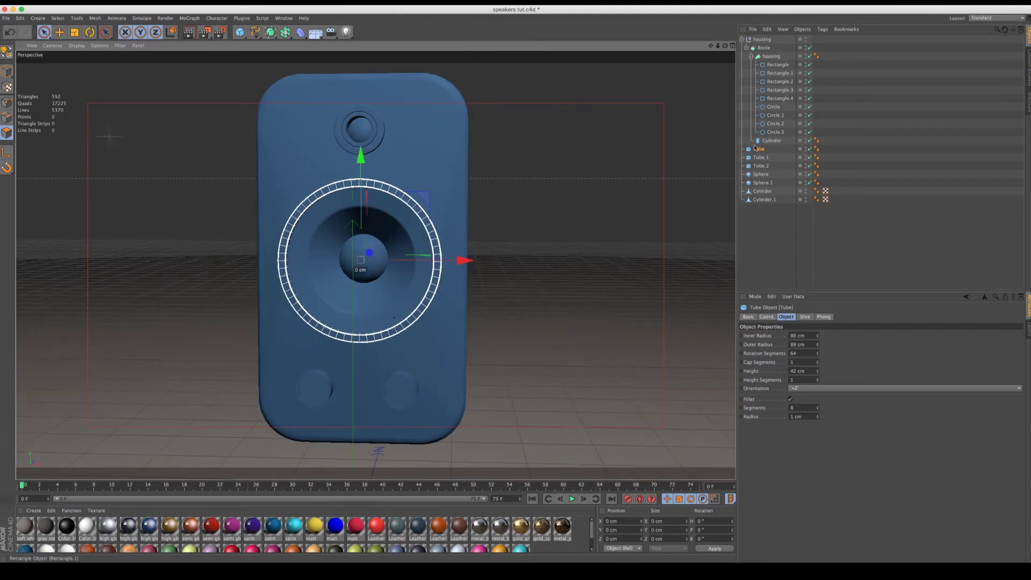
Step: Raise Circle.3's radius to 28 cm and Circle.2's to 67 cm, then select the seven ring objects
{"action": "left_click", "coordinate": [774, 133]}
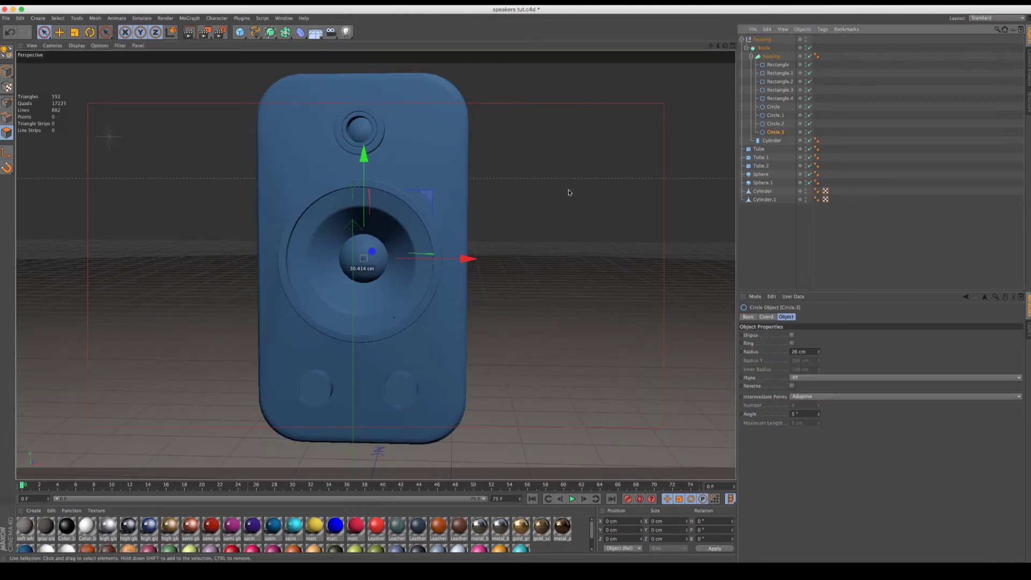
{"action": "left_click", "coordinate": [819, 351]}
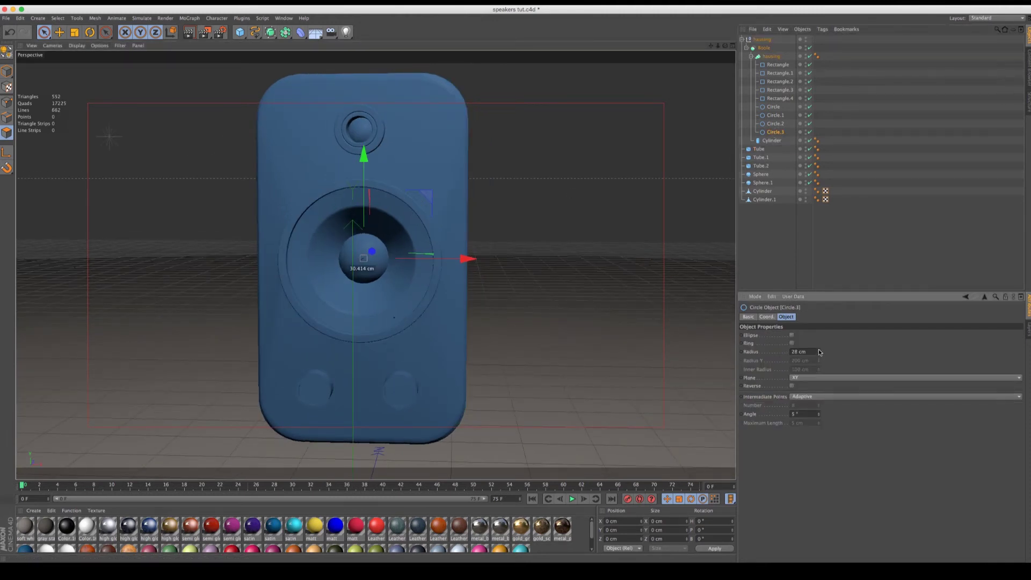
{"action": "left_click", "coordinate": [776, 123]}
{"action": "left_click_drag", "start_coordinate": [820, 352], "coordinate": [820, 354]}
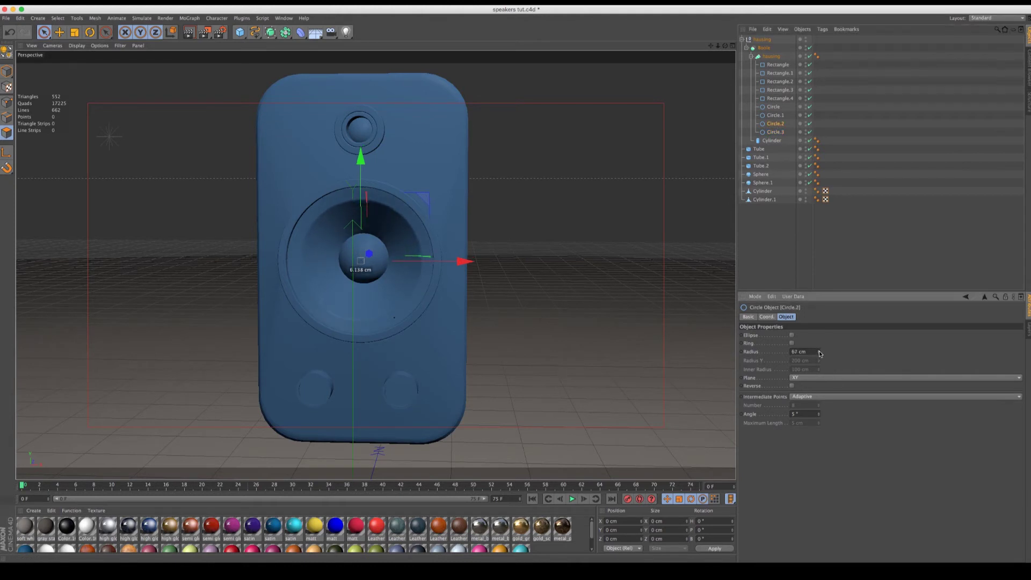
{"action": "left_click", "coordinate": [743, 39]}
{"action": "left_click_drag", "start_coordinate": [761, 112], "coordinate": [750, 48]}
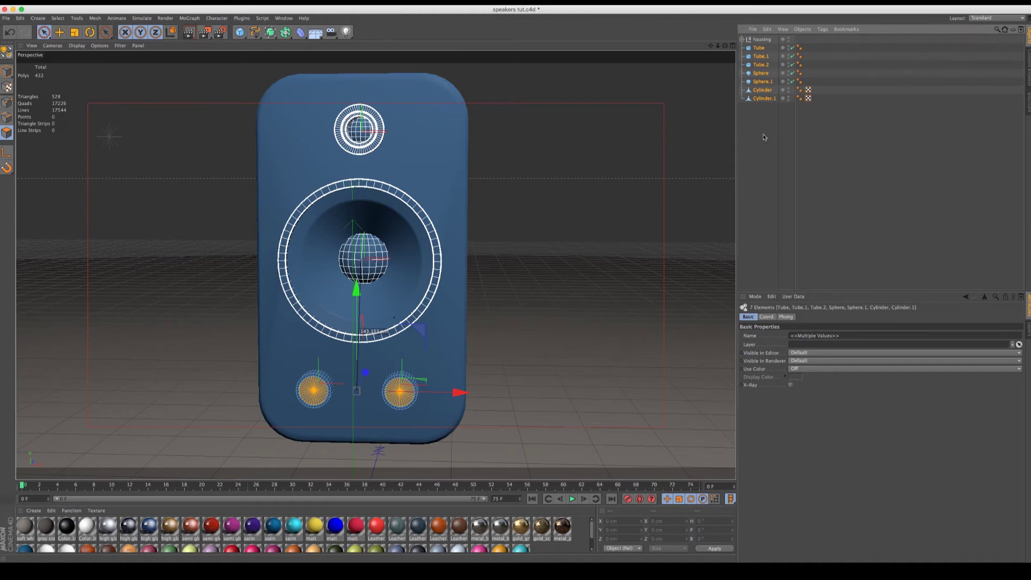
Step: Group the seven ring and driver objects under a null named 'rings'
{"action": "key", "text": "alt+g"}
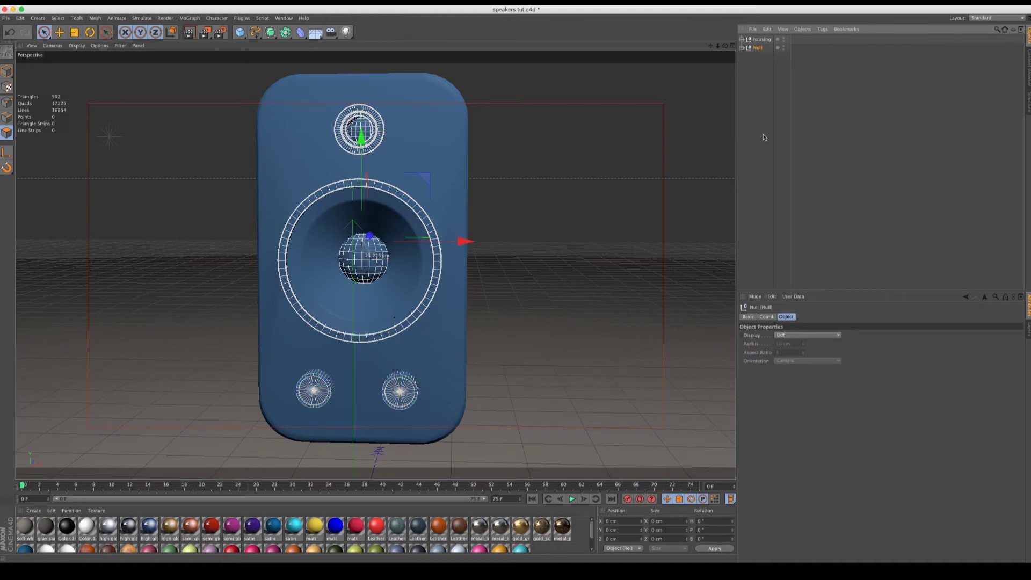
{"action": "double_click", "coordinate": [759, 48]}
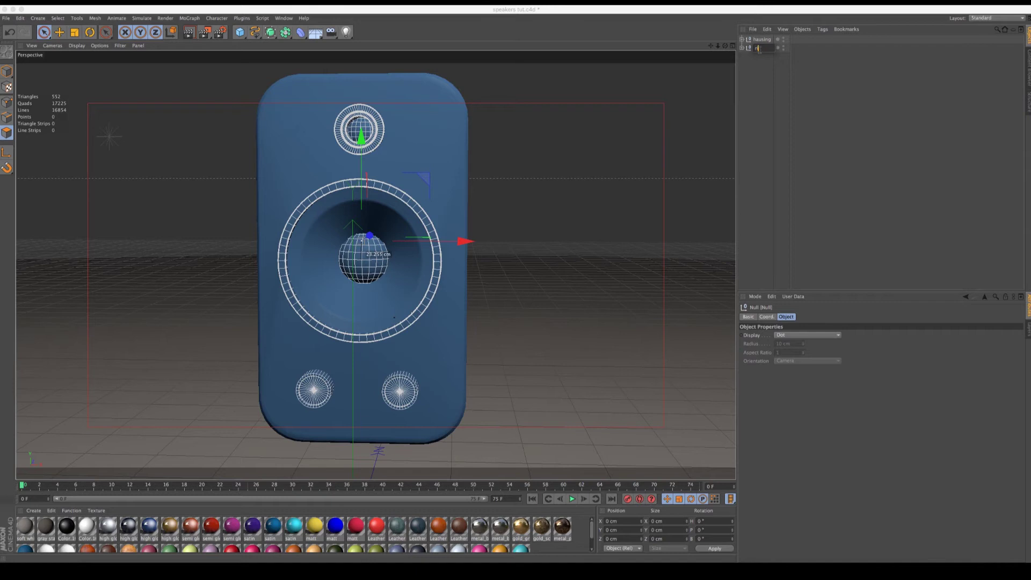
{"action": "left_click", "coordinate": [778, 78]}
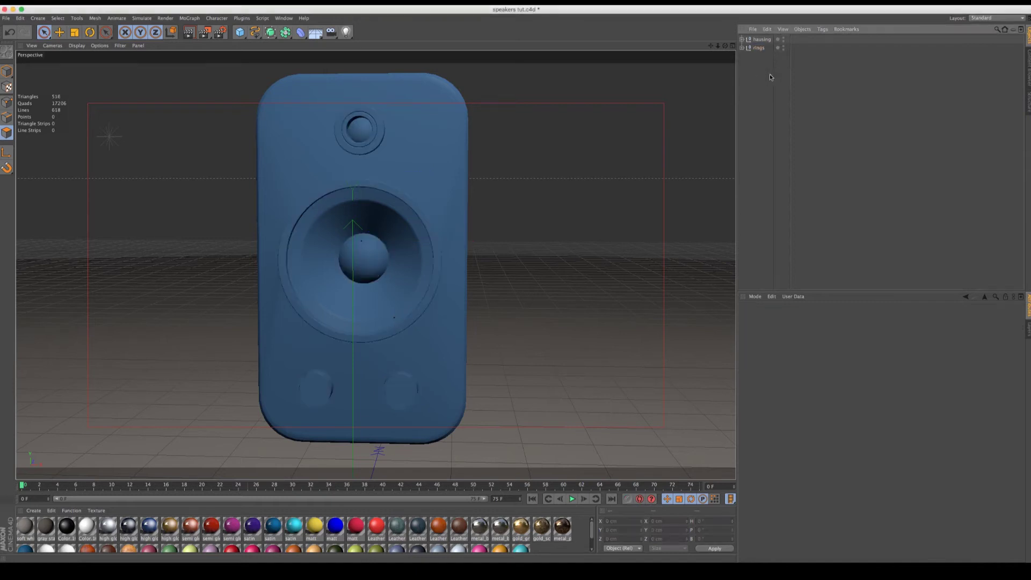
Step: Convert the hausing's Boole object into editable polygons
{"action": "left_click", "coordinate": [758, 41]}
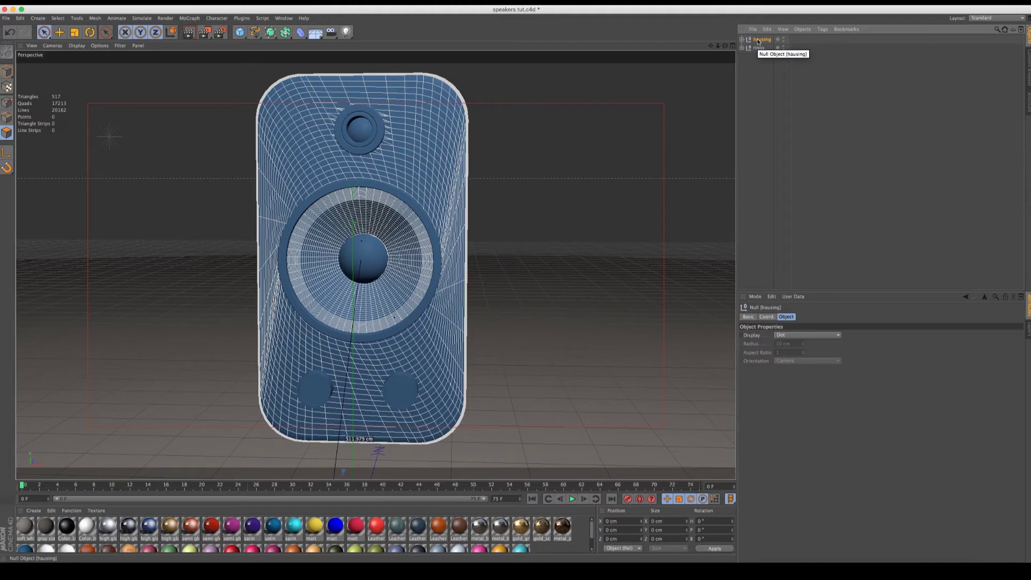
{"action": "left_click", "coordinate": [6, 71]}
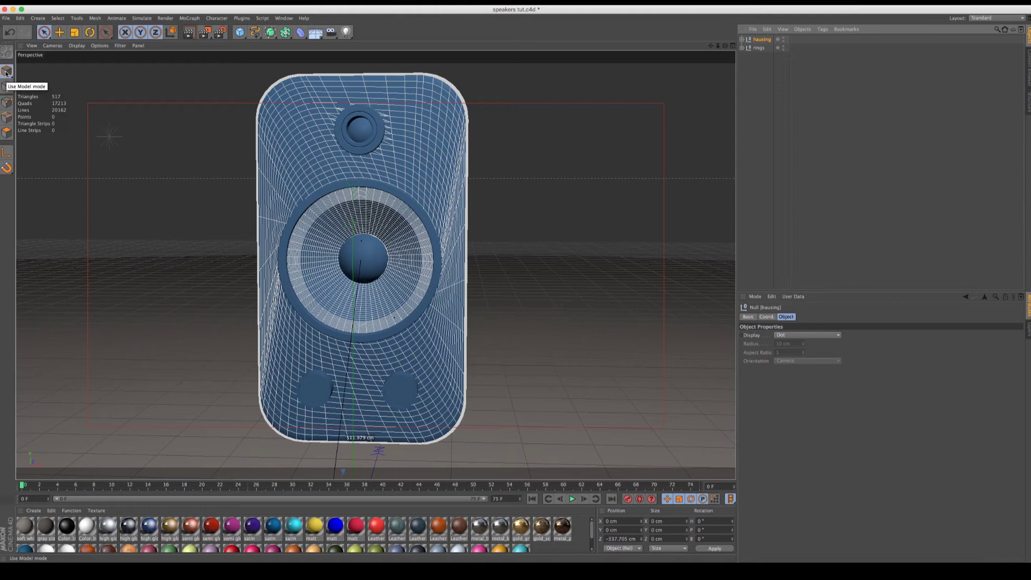
{"action": "left_click", "coordinate": [742, 41]}
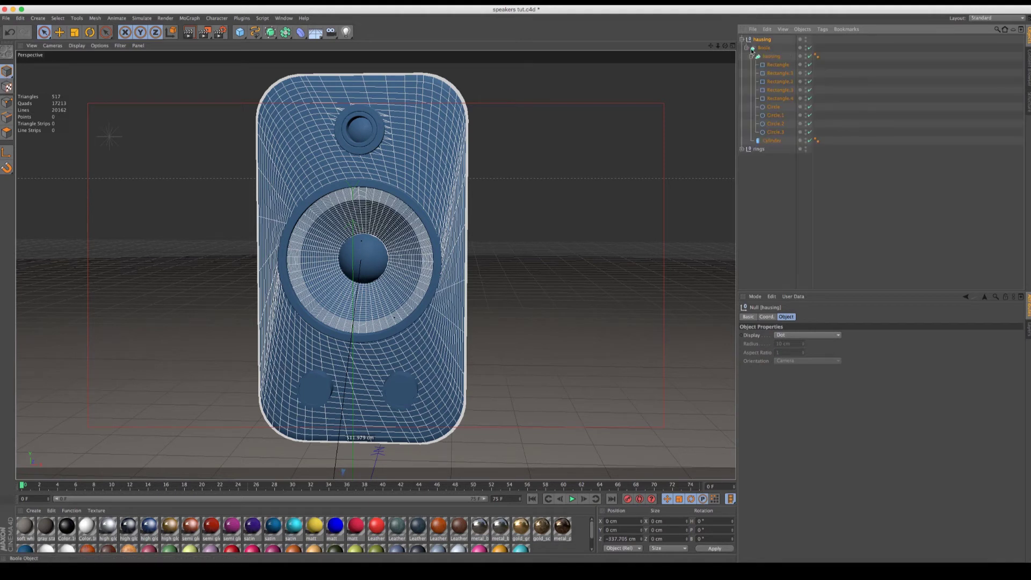
{"action": "left_click", "coordinate": [747, 48]}
{"action": "left_click", "coordinate": [764, 47]}
{"action": "left_click", "coordinate": [9, 55]}
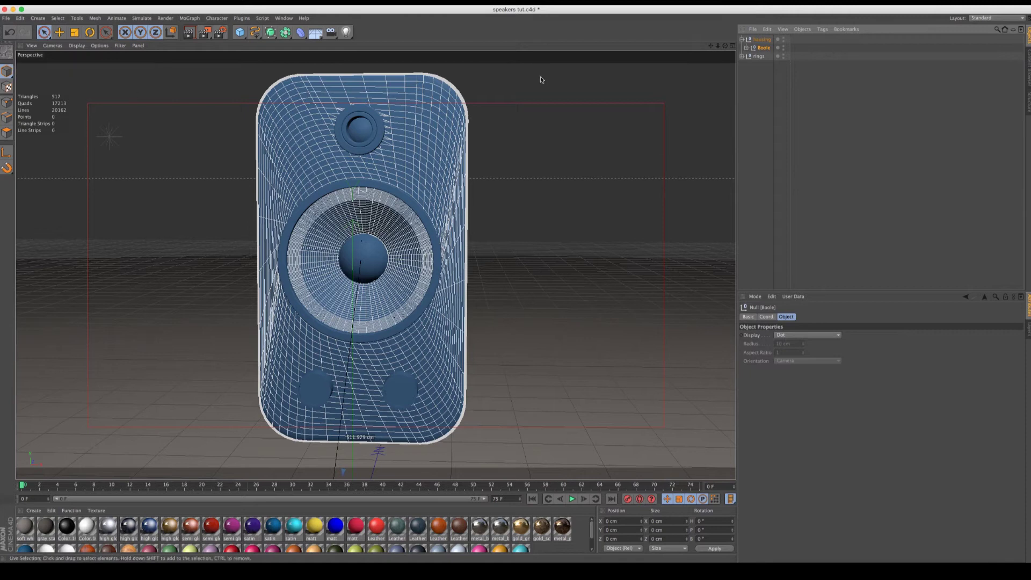
Step: Apply the black Color.16 material to Boole and the rings group, and render a preview
{"action": "left_click_drag", "start_coordinate": [74, 519], "coordinate": [768, 50]}
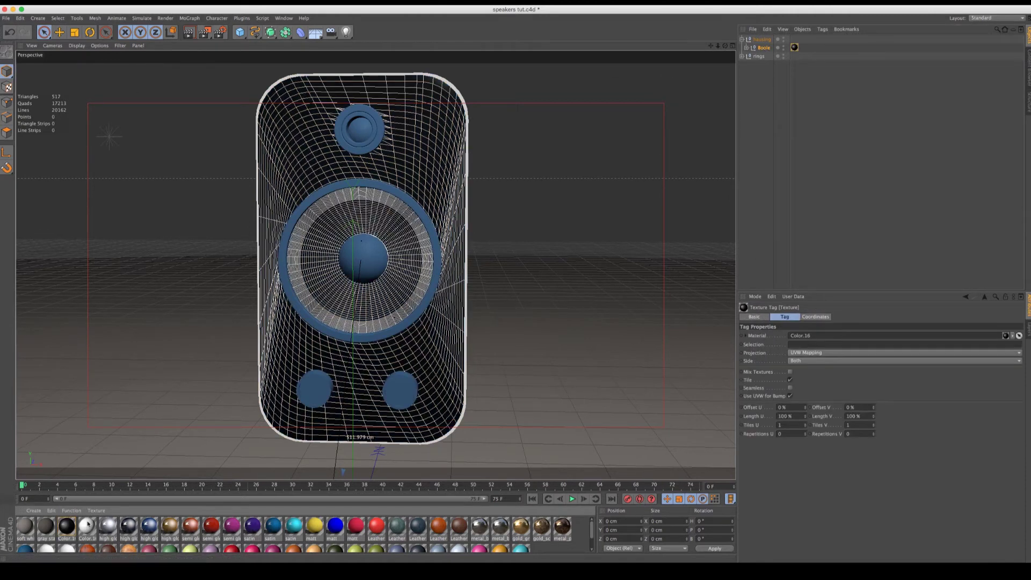
{"action": "left_click_drag", "start_coordinate": [71, 528], "coordinate": [761, 56]}
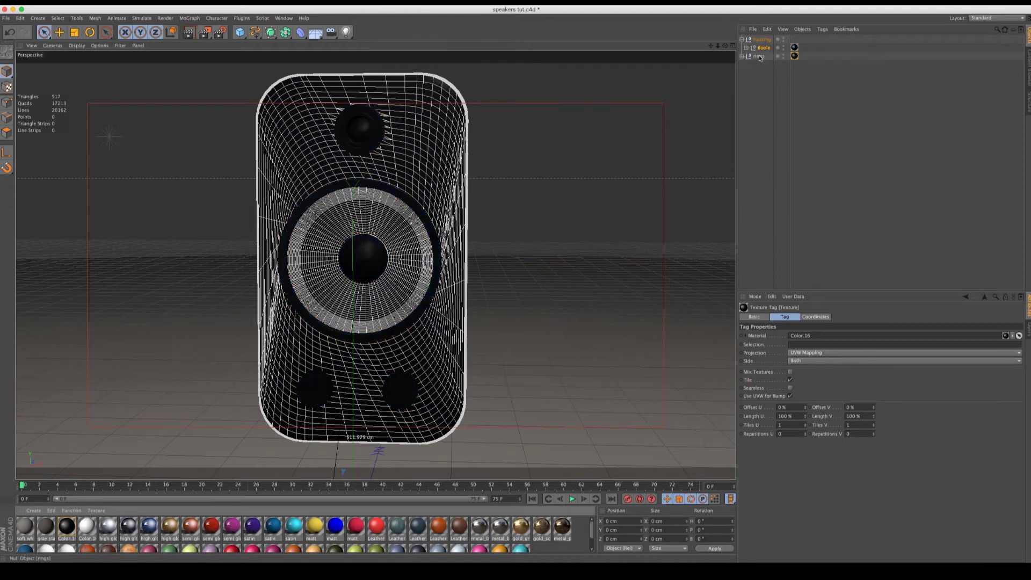
{"action": "left_click", "coordinate": [190, 33]}
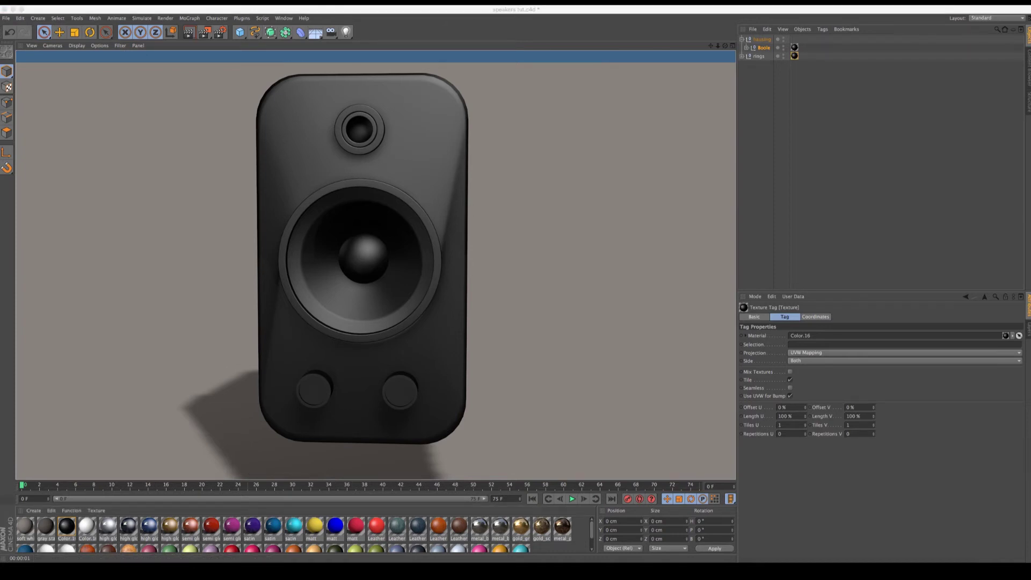
{"action": "left_click_drag", "start_coordinate": [247, 46], "coordinate": [542, 64]}
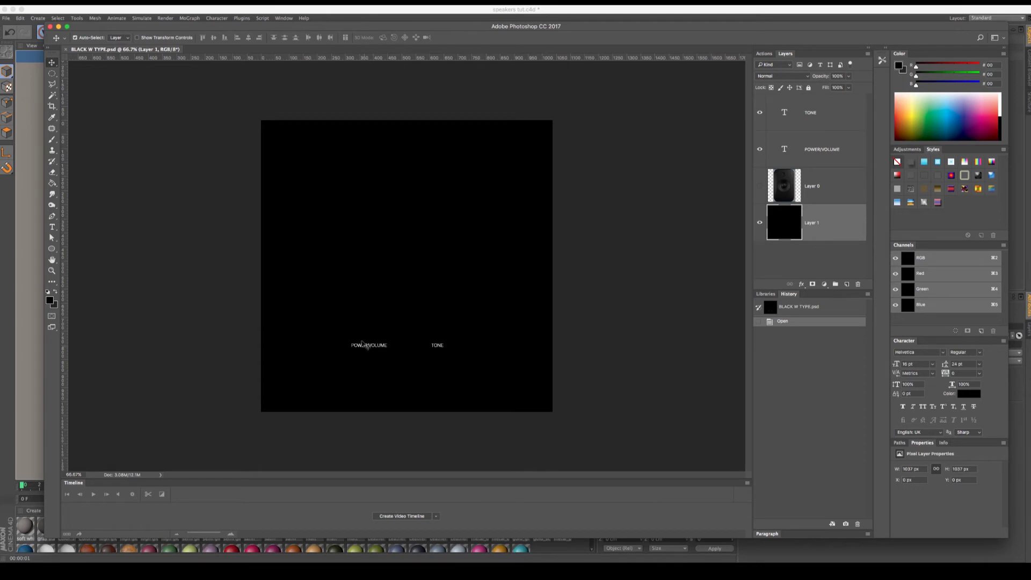
Step: Close BLACK W TYPE.psd without saving and both reference images, returning to Cinema 4D's four views
{"action": "left_click", "coordinate": [761, 187]}
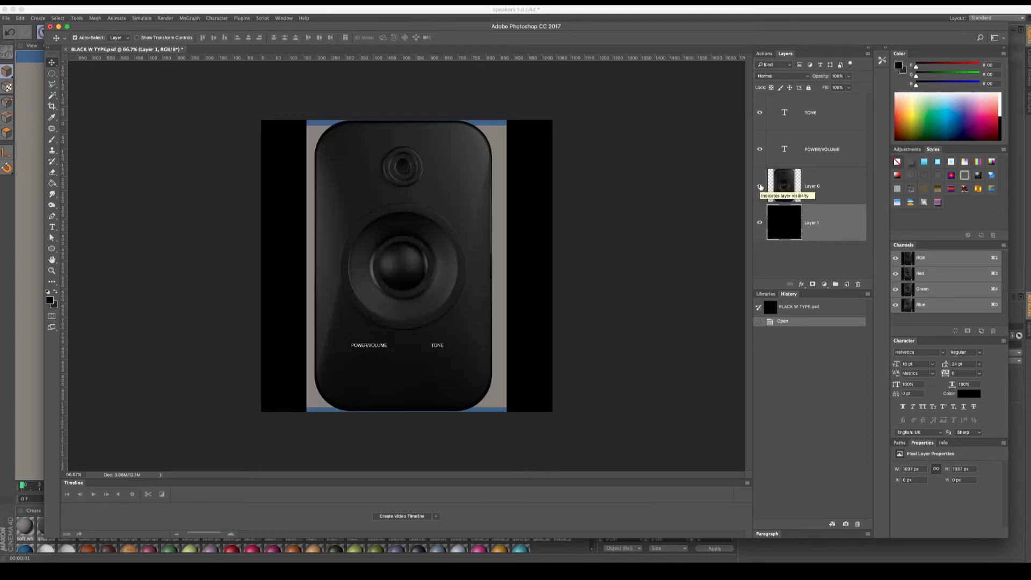
{"action": "left_click", "coordinate": [760, 186]}
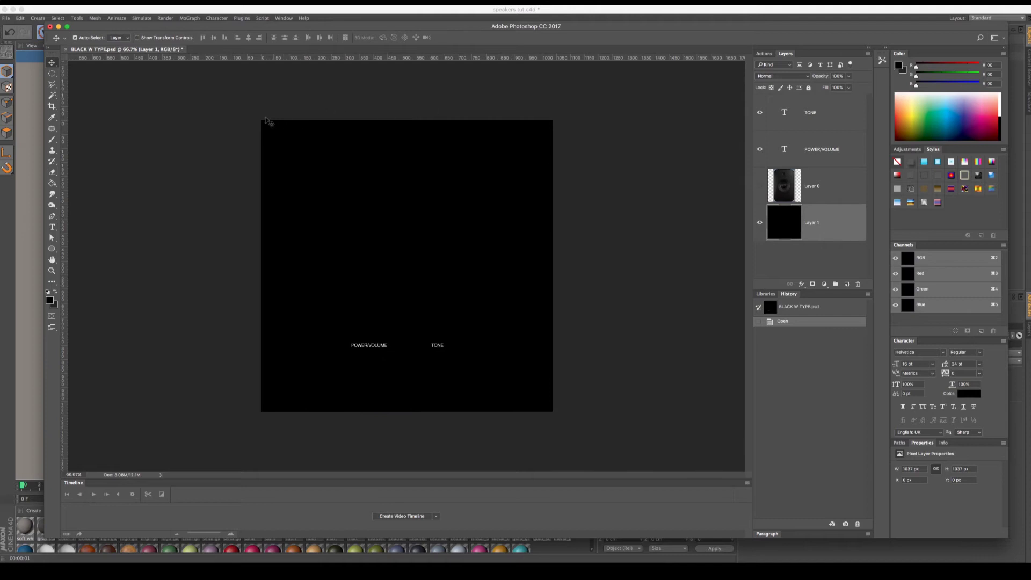
{"action": "left_click", "coordinate": [50, 27]}
{"action": "left_click", "coordinate": [499, 180]}
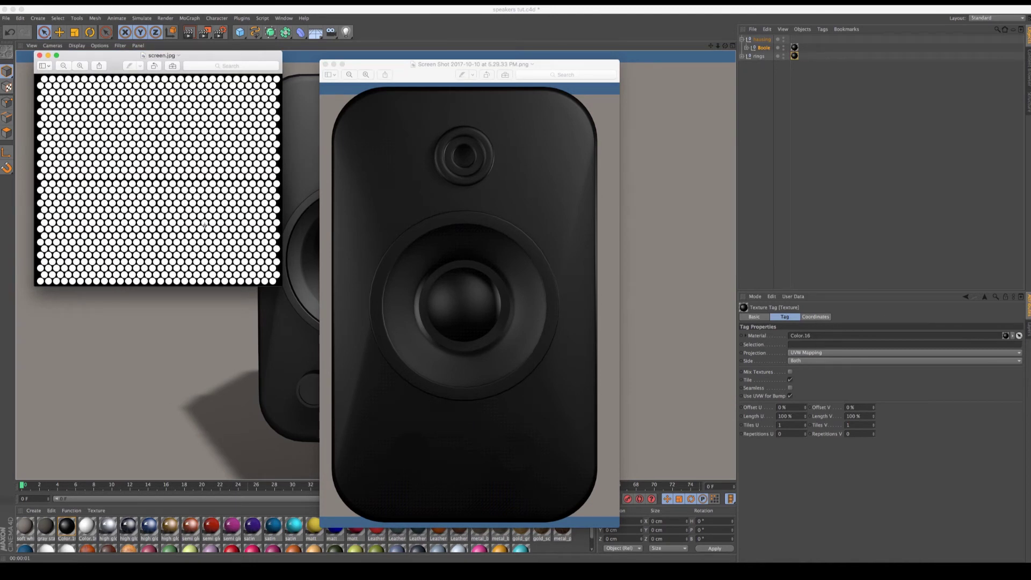
{"action": "left_click", "coordinate": [40, 56]}
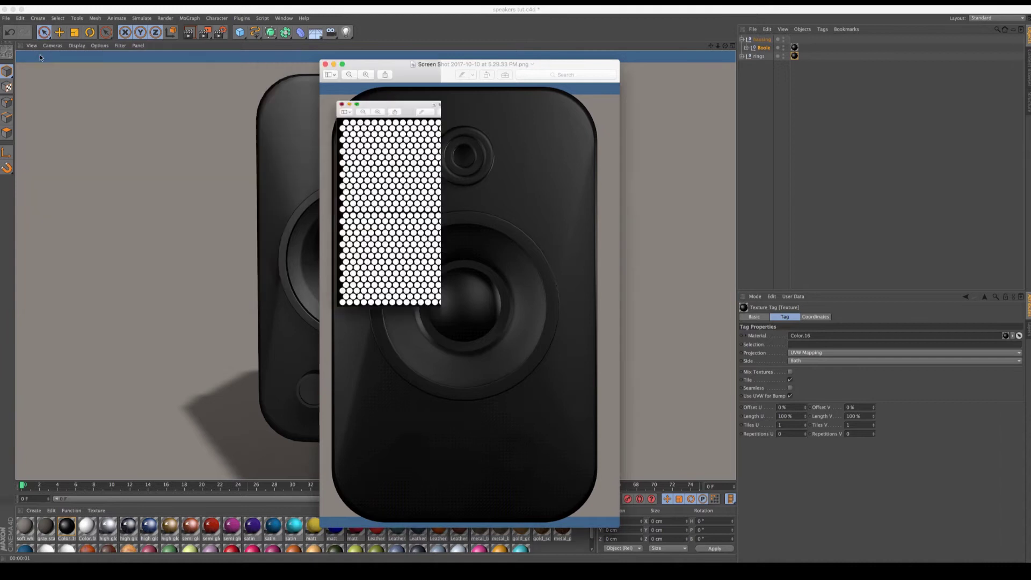
{"action": "left_click", "coordinate": [326, 65]}
{"action": "left_click", "coordinate": [733, 46]}
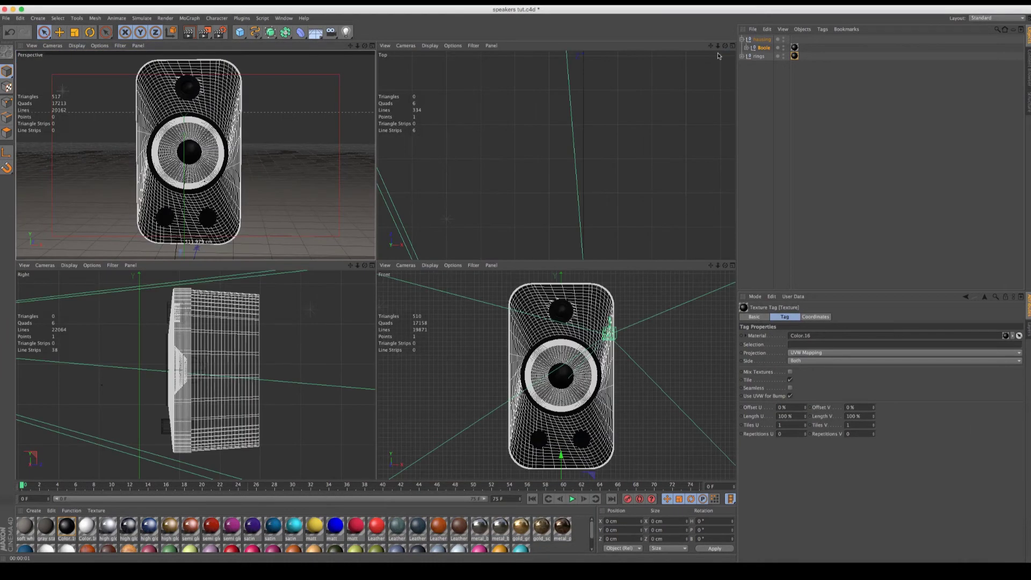
Step: Orbit the enlarged perspective view and select the hausing mesh in polygon mode
{"action": "left_click", "coordinate": [371, 46]}
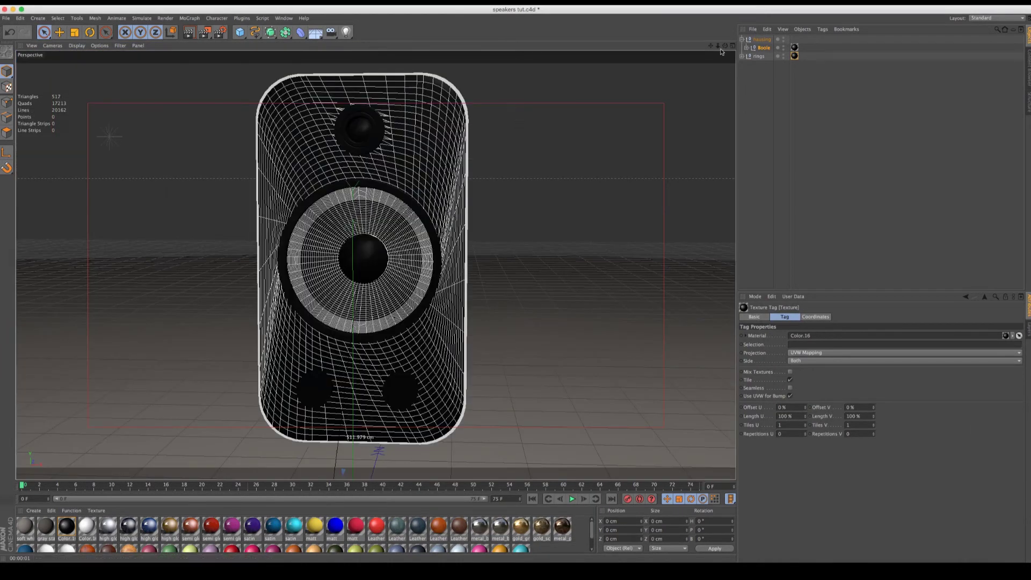
{"action": "left_click_drag", "start_coordinate": [725, 47], "coordinate": [527, 286]}
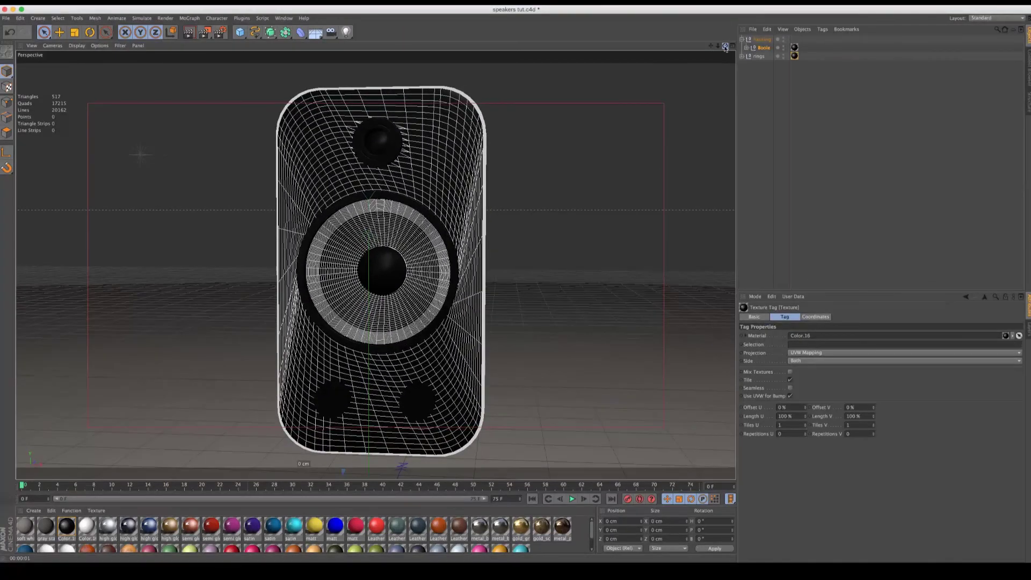
{"action": "left_click", "coordinate": [763, 48]}
{"action": "left_click", "coordinate": [58, 18]}
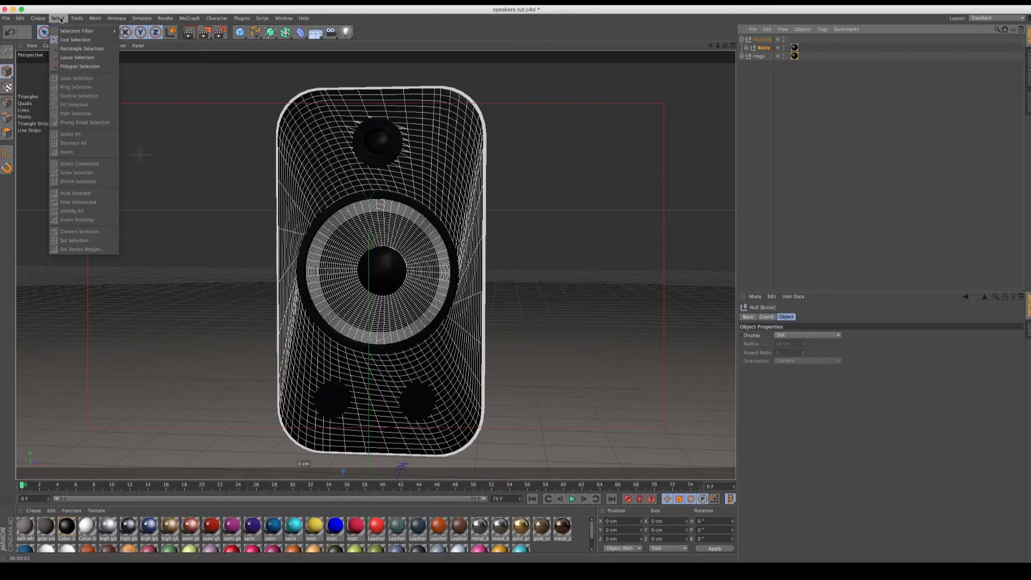
{"action": "mouse_move", "coordinate": [38, 18]}
{"action": "left_click", "coordinate": [4, 133]}
{"action": "left_click", "coordinate": [6, 134]}
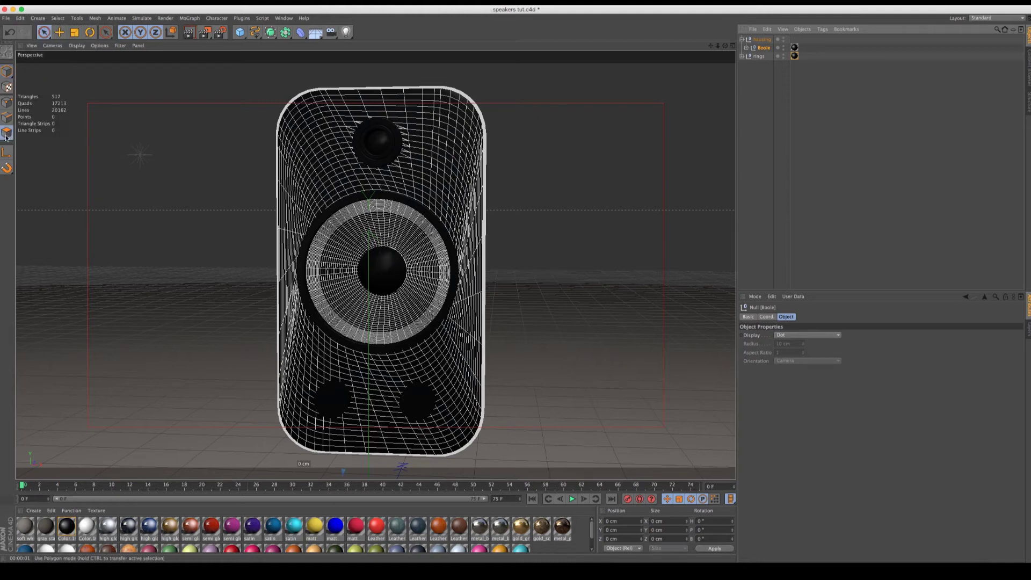
{"action": "left_click", "coordinate": [746, 48]}
{"action": "left_click", "coordinate": [770, 57]}
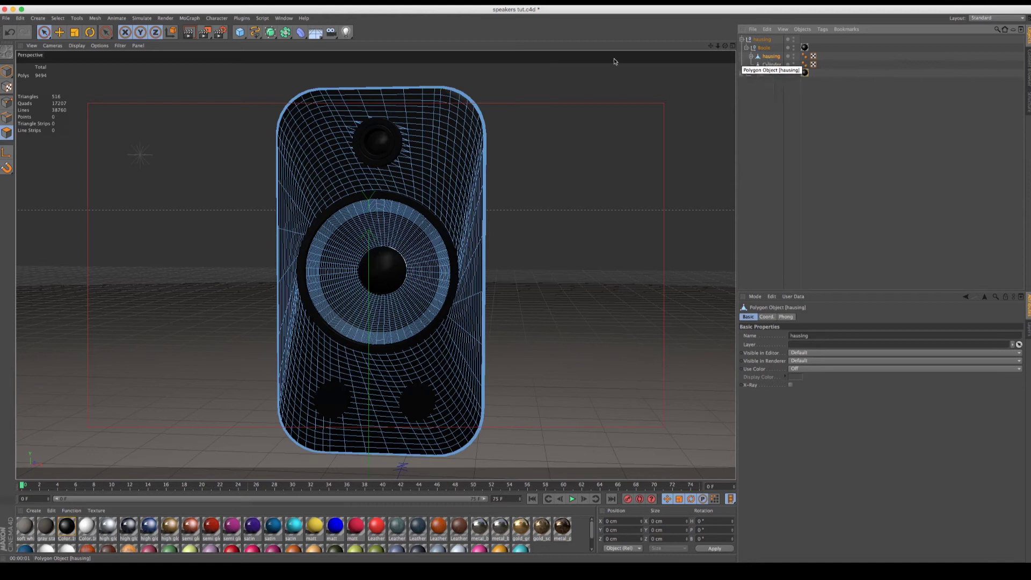
Step: Ring-select the edges around the front rim and around the woofer opening
{"action": "left_click", "coordinate": [57, 18]}
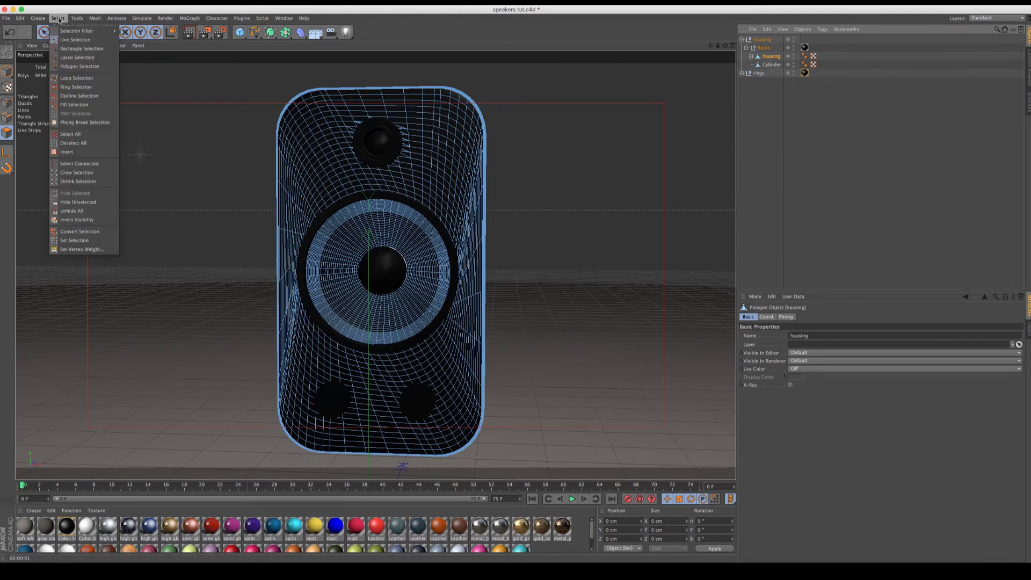
{"action": "left_click", "coordinate": [70, 90]}
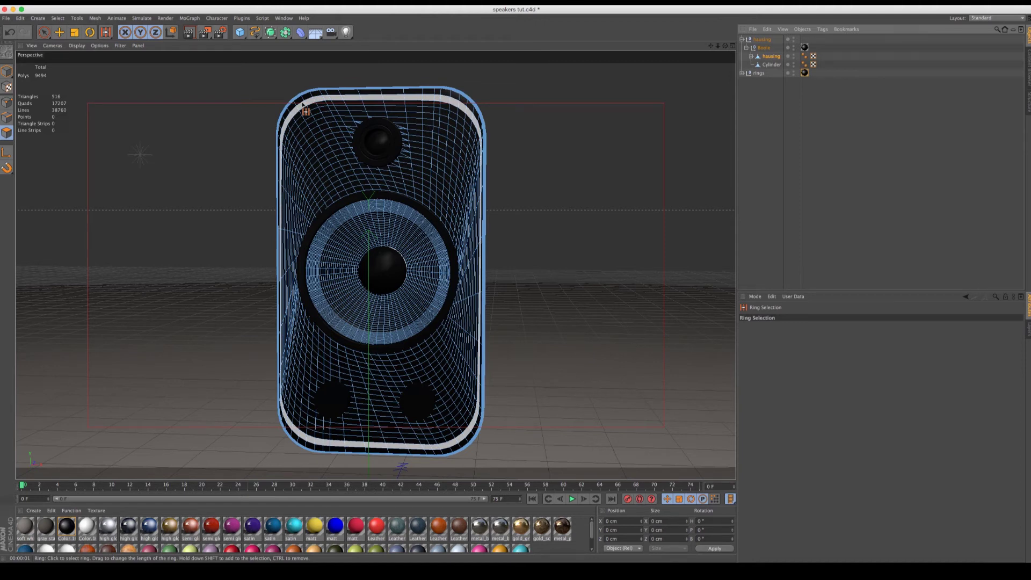
{"action": "left_click", "coordinate": [303, 103]}
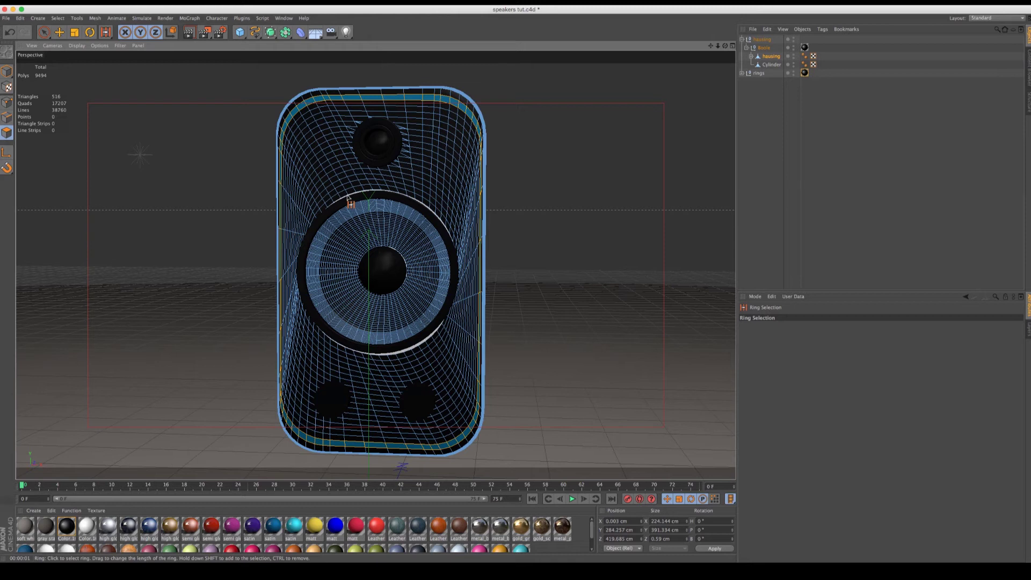
{"action": "left_click", "coordinate": [347, 197]}
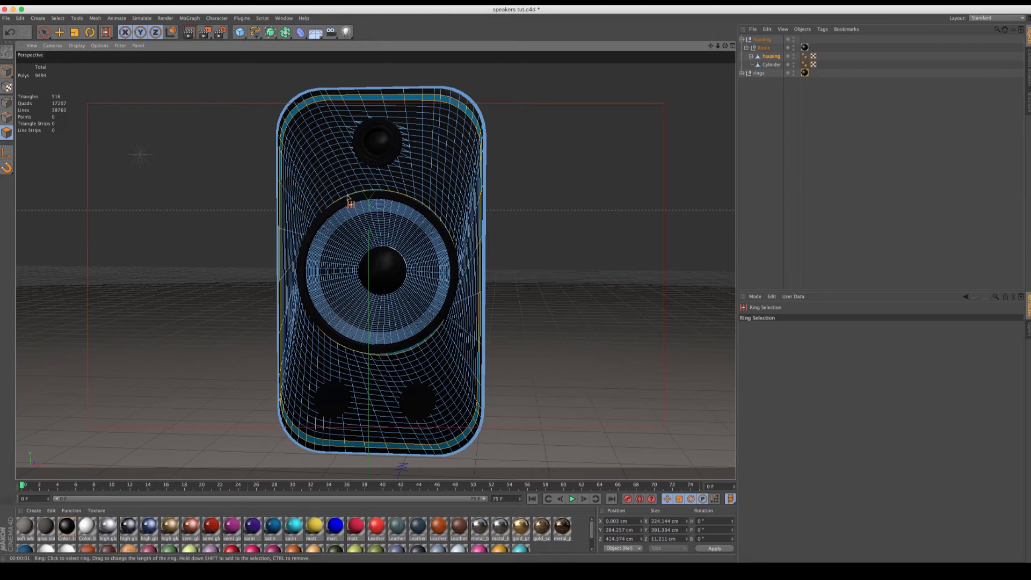
Step: Fill-select the front-face polygons inside the rings and store them as a selection set
{"action": "left_click", "coordinate": [54, 19]}
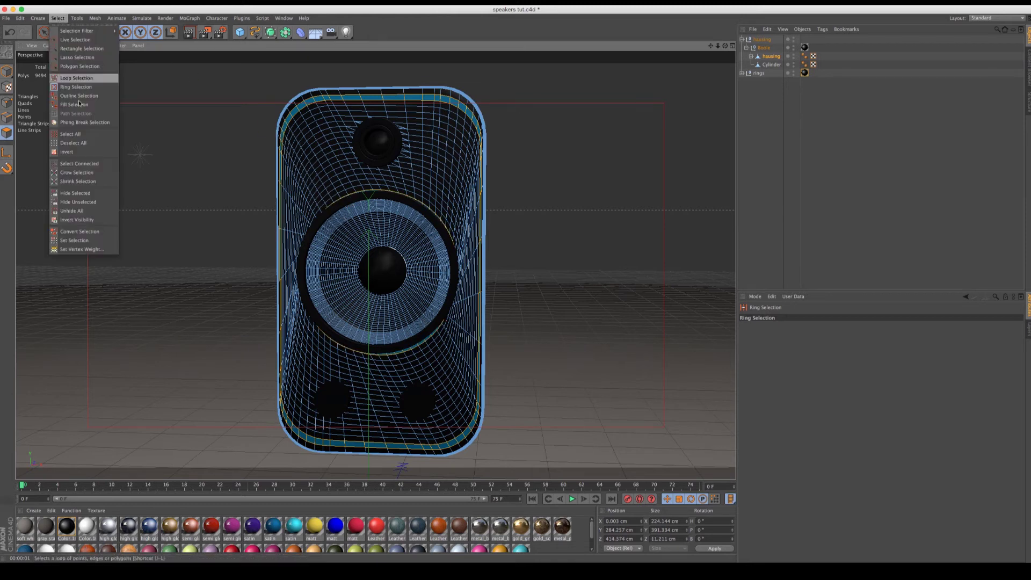
{"action": "left_click", "coordinate": [76, 108]}
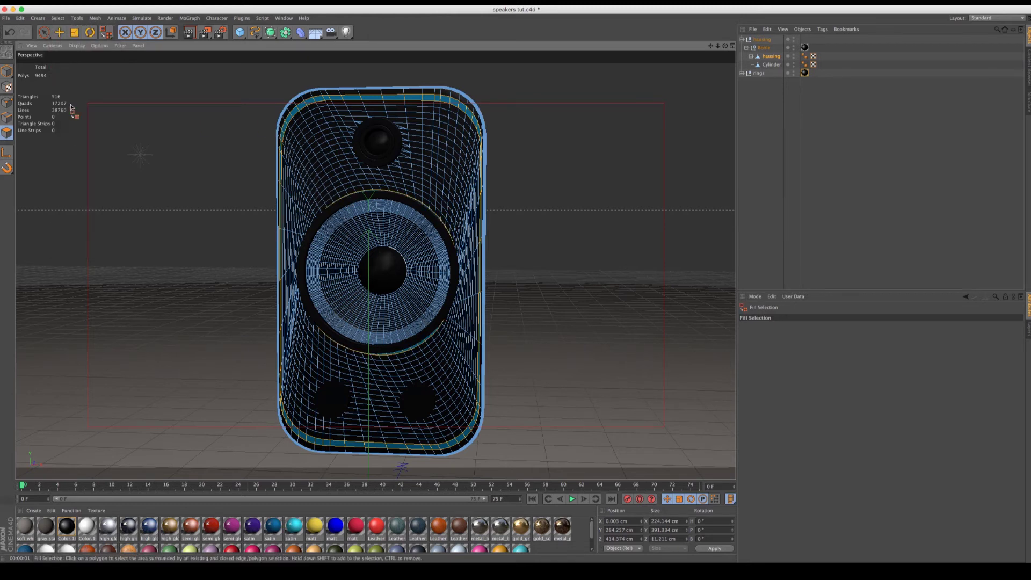
{"action": "left_click", "coordinate": [318, 164]}
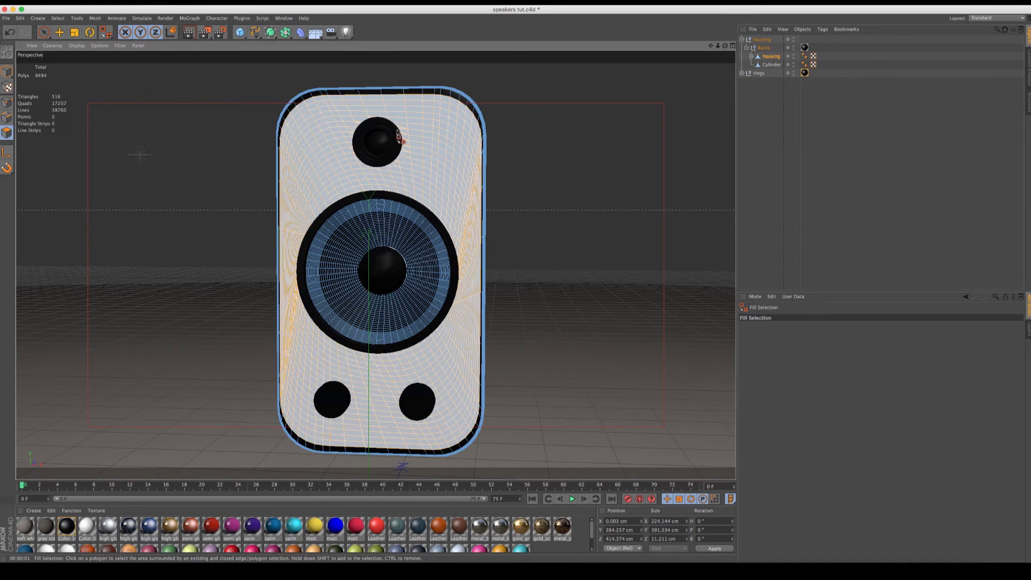
{"action": "left_click", "coordinate": [58, 18]}
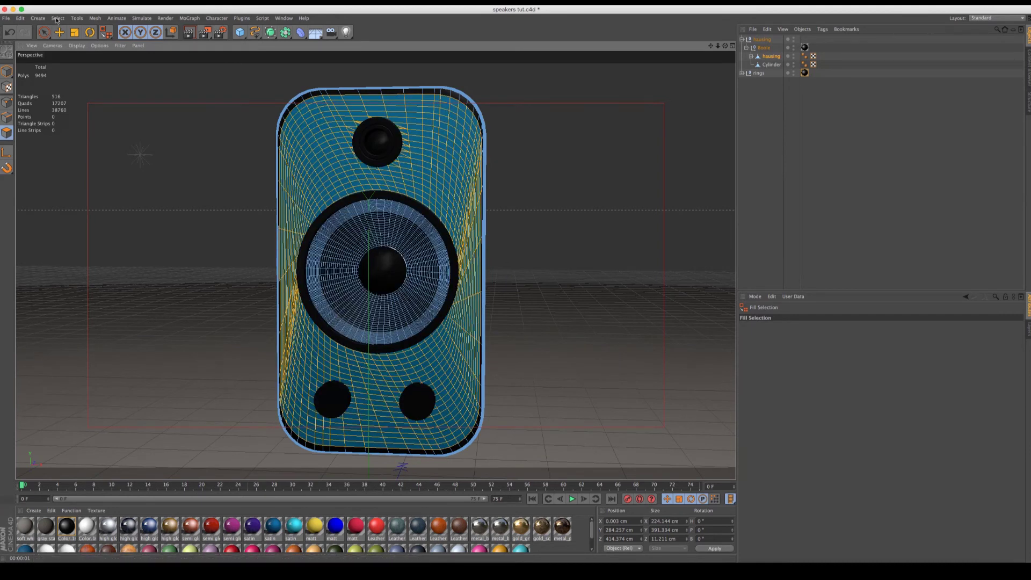
{"action": "left_click", "coordinate": [70, 241]}
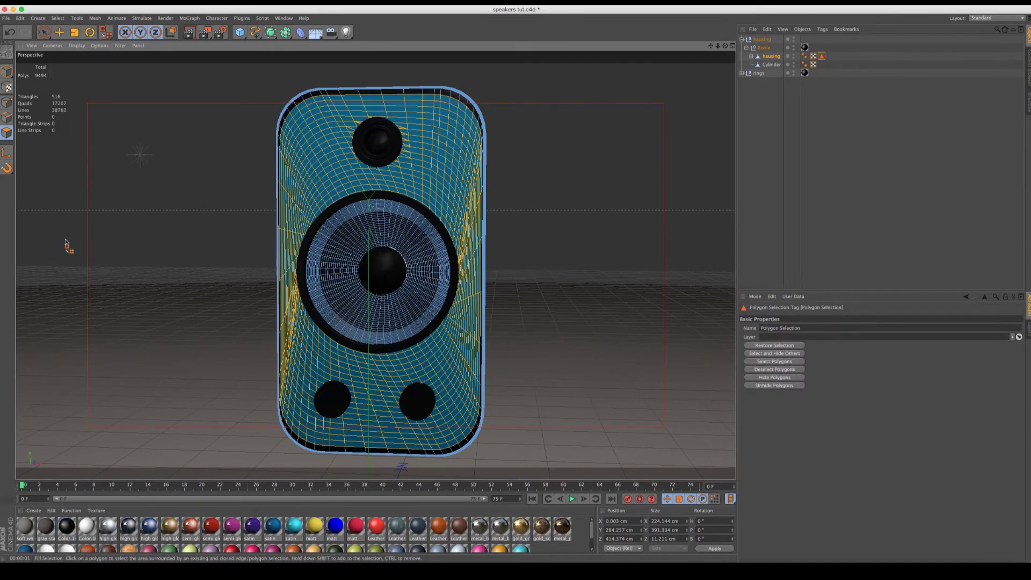
{"action": "left_click", "coordinate": [58, 18]}
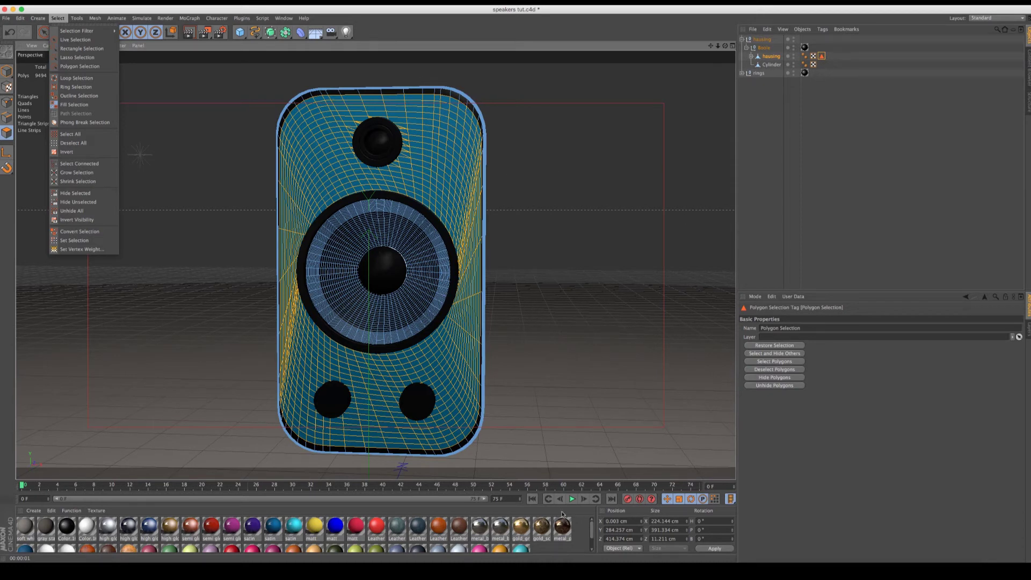
Step: Drag Wood 22 from the Texture Pack Infinite - Wood library into the Material Manager
{"action": "left_click", "coordinate": [297, 8]}
{"action": "left_click", "coordinate": [286, 18]}
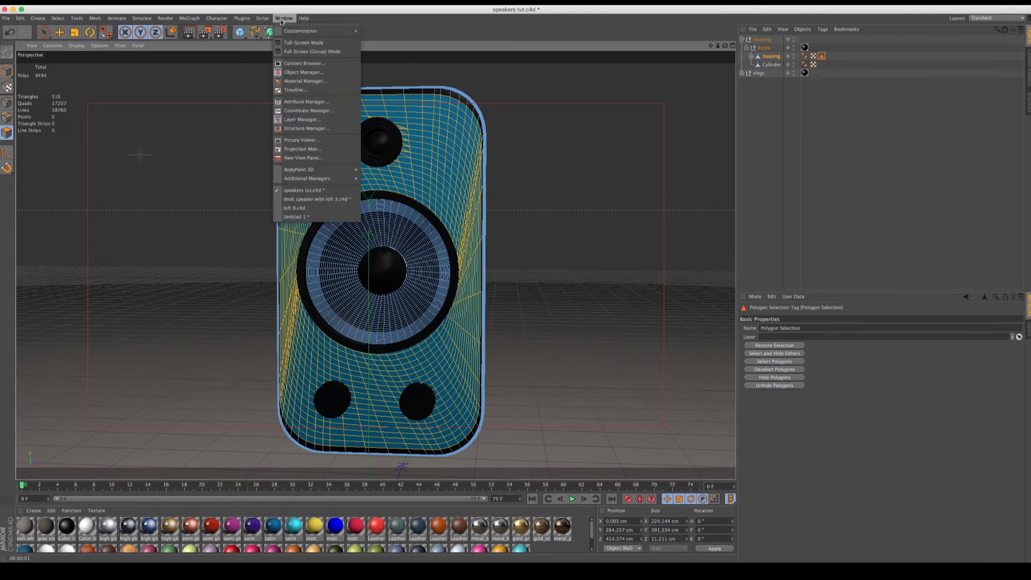
{"action": "left_click", "coordinate": [292, 63]}
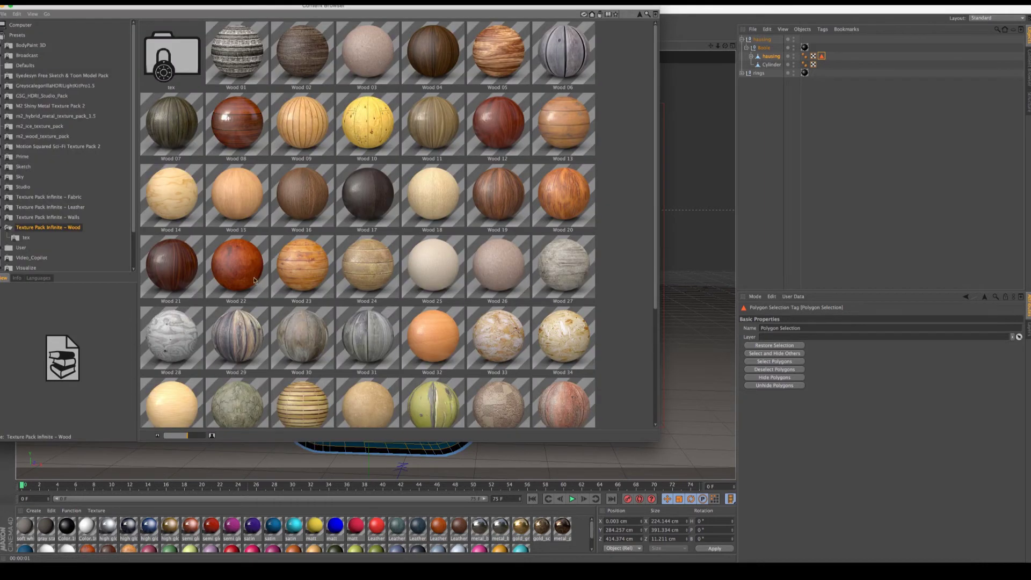
{"action": "left_click_drag", "start_coordinate": [253, 264], "coordinate": [573, 545]}
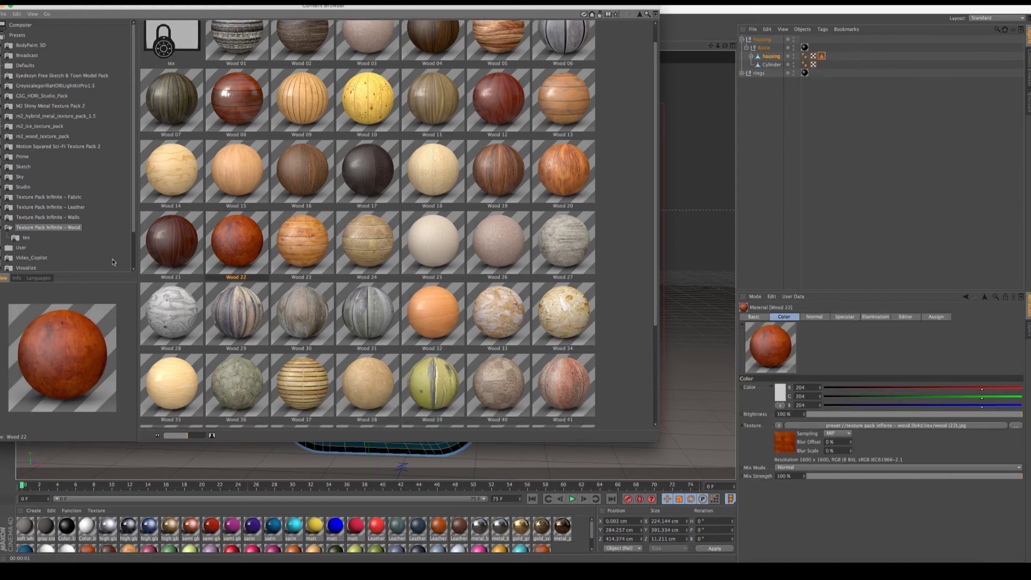
Step: Apply Wood 22 to the speaker's front face with Cubic projection, rendering to check the wood
{"action": "left_click", "coordinate": [508, 461]}
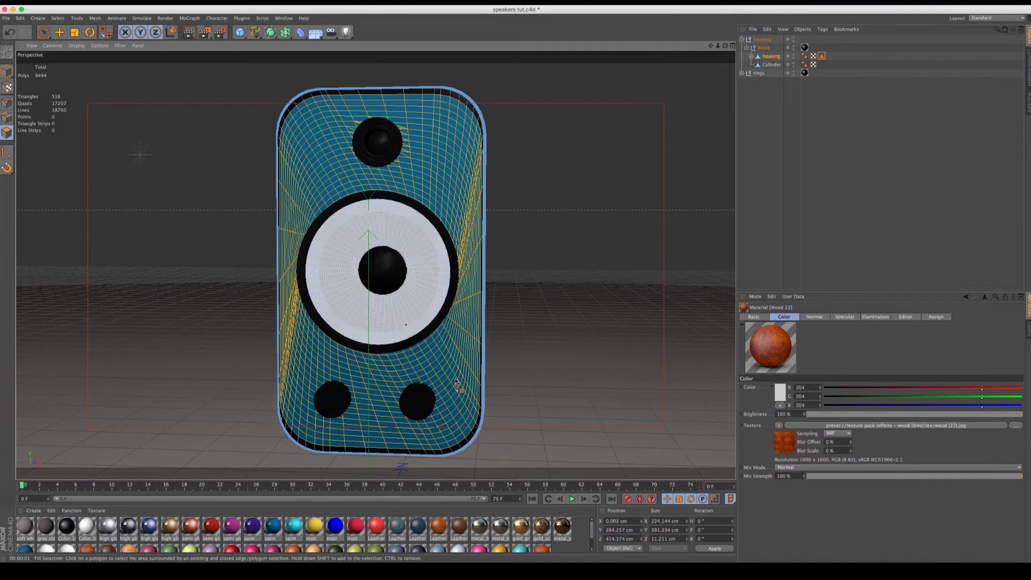
{"action": "left_click_drag", "start_coordinate": [544, 550], "coordinate": [458, 362]}
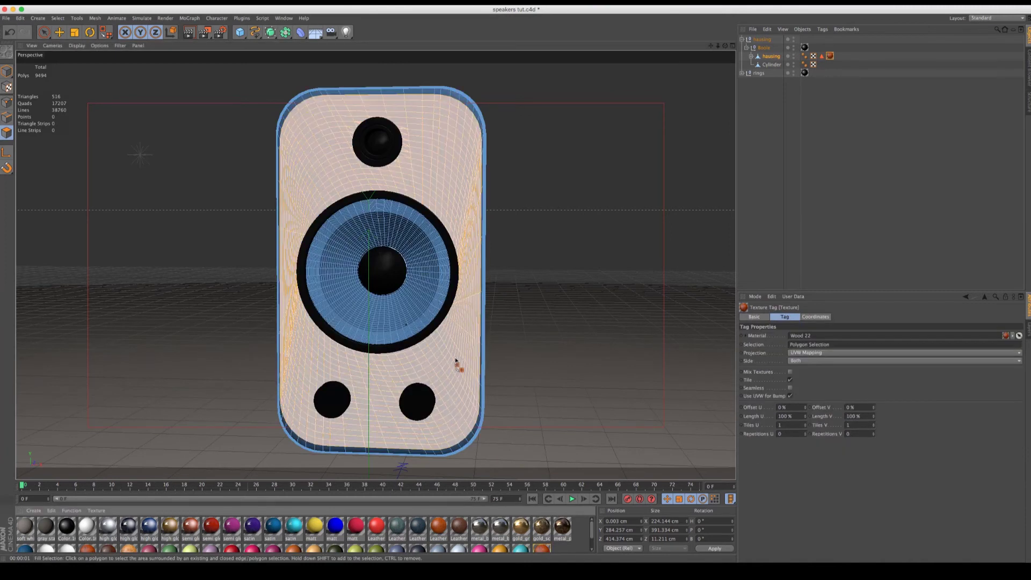
{"action": "left_click", "coordinate": [189, 33]}
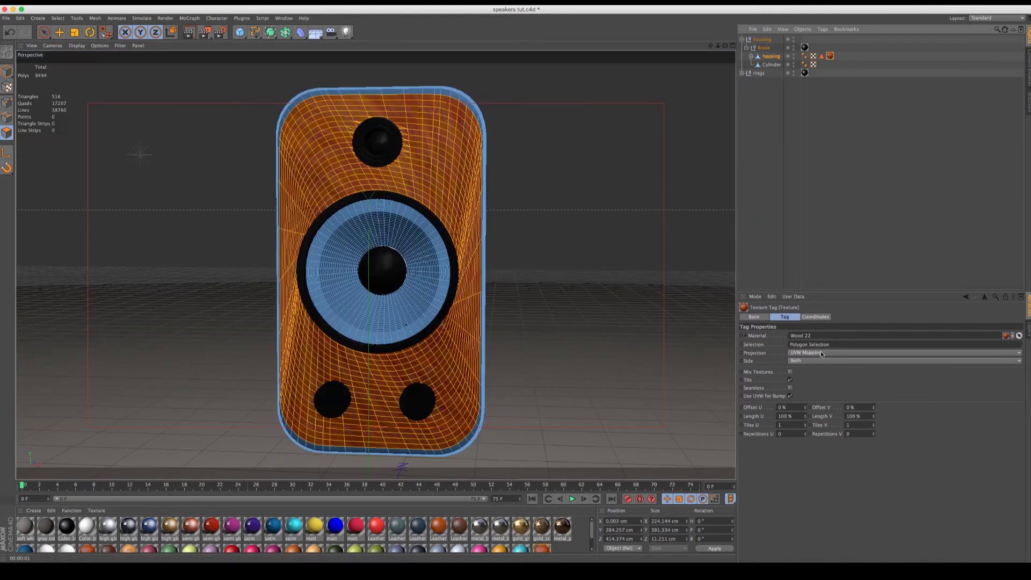
{"action": "left_click", "coordinate": [821, 353]}
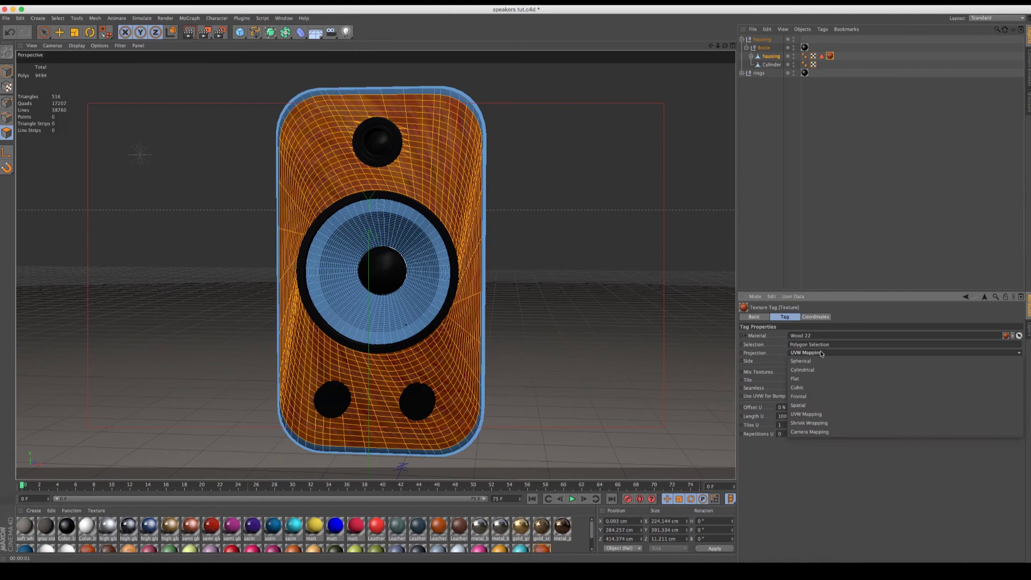
{"action": "left_click", "coordinate": [798, 388]}
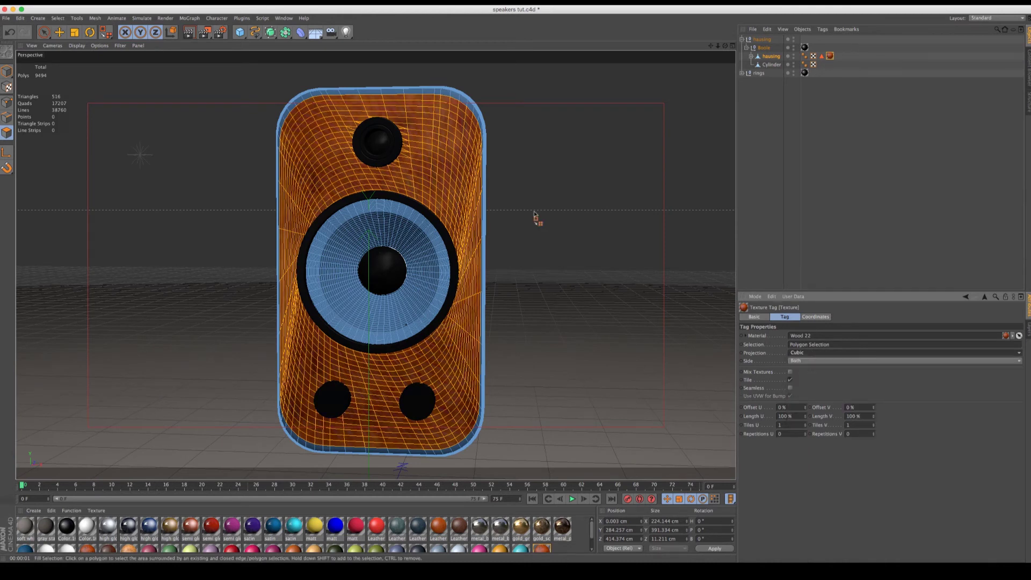
{"action": "left_click", "coordinate": [190, 33]}
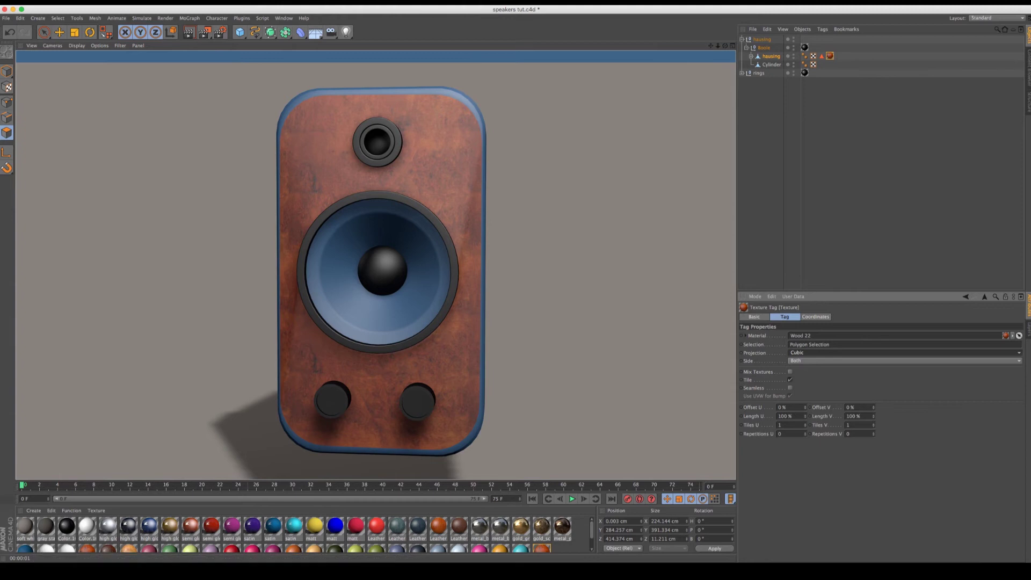
{"action": "double_click", "coordinate": [542, 549]}
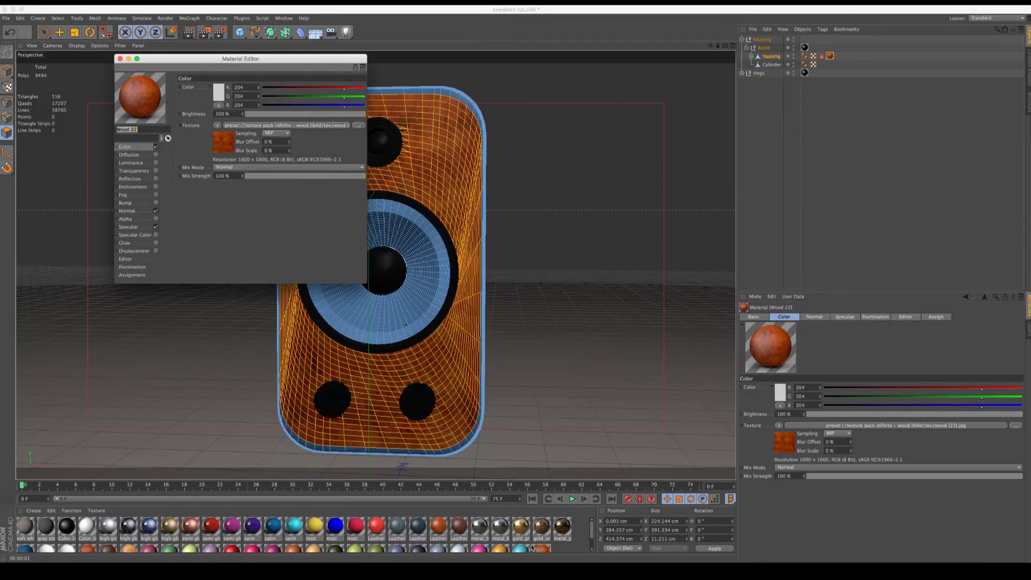
Step: Turn off Wood 22's specular and convert its colour texture into a Layer shader
{"action": "left_click", "coordinate": [156, 228]}
{"action": "left_click_drag", "start_coordinate": [161, 60], "coordinate": [595, 103]}
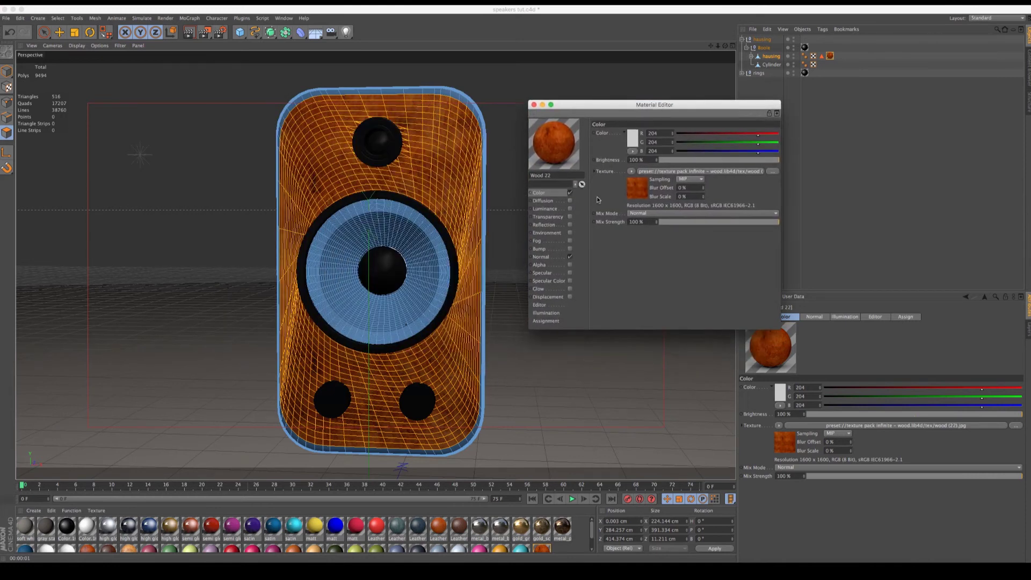
{"action": "left_click", "coordinate": [632, 172]}
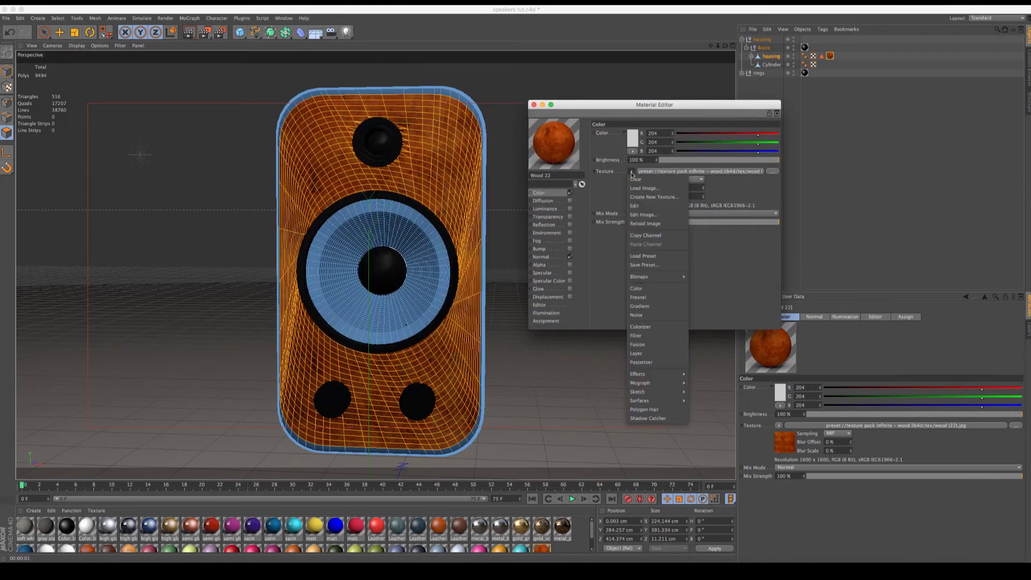
{"action": "left_click", "coordinate": [644, 354]}
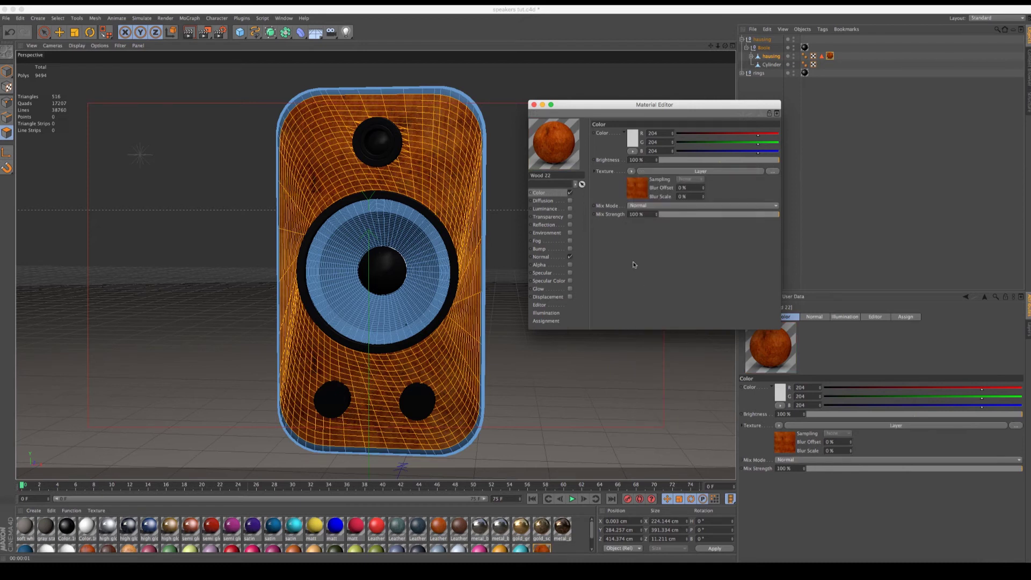
{"action": "left_click", "coordinate": [647, 175]}
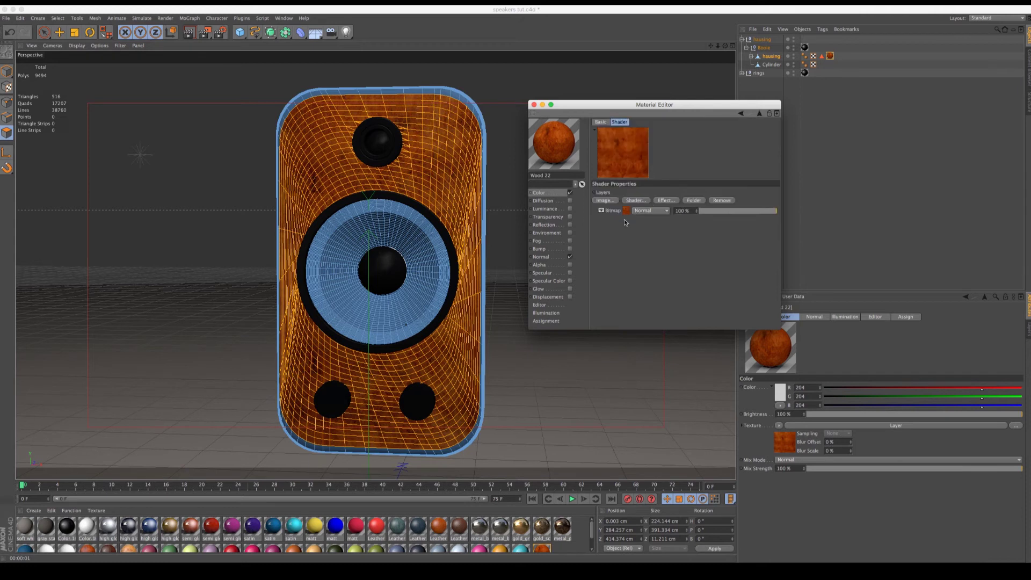
Step: Add a nested layer with BLACK-W-TYPE.jpg, copied into the project, plus a Transform effect
{"action": "left_click", "coordinate": [635, 201]}
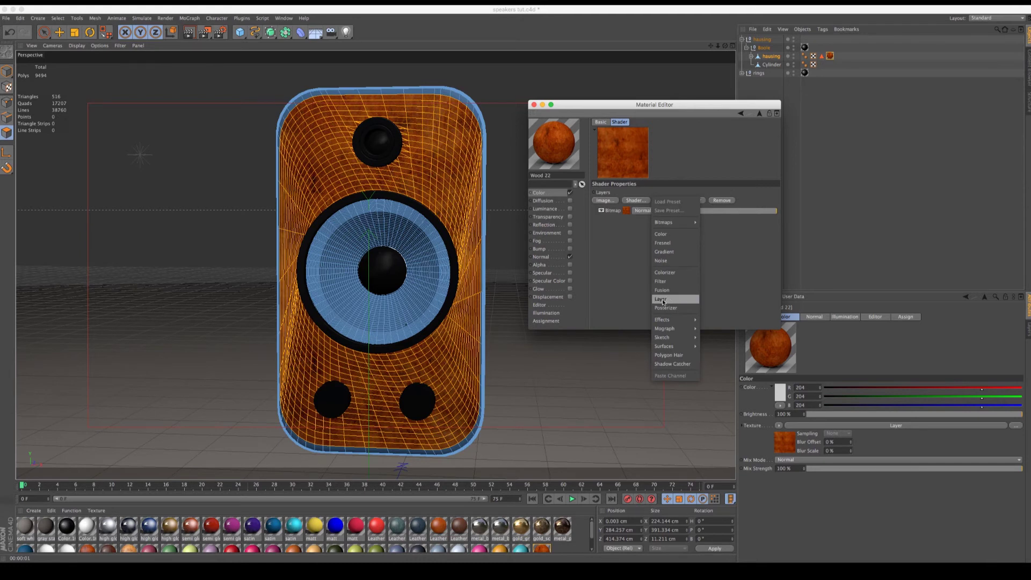
{"action": "left_click", "coordinate": [663, 300]}
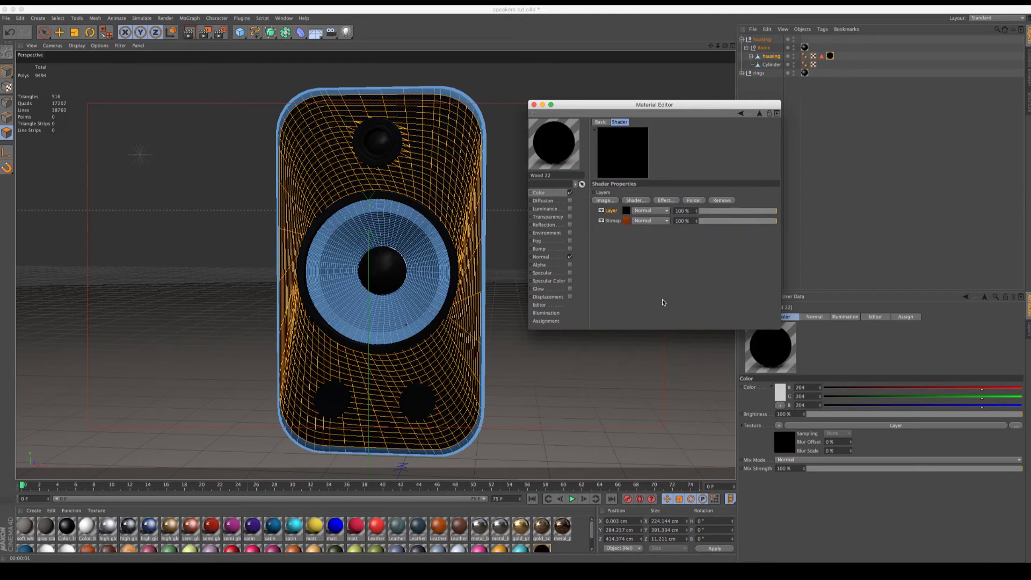
{"action": "left_click", "coordinate": [626, 213]}
{"action": "left_click", "coordinate": [606, 201]}
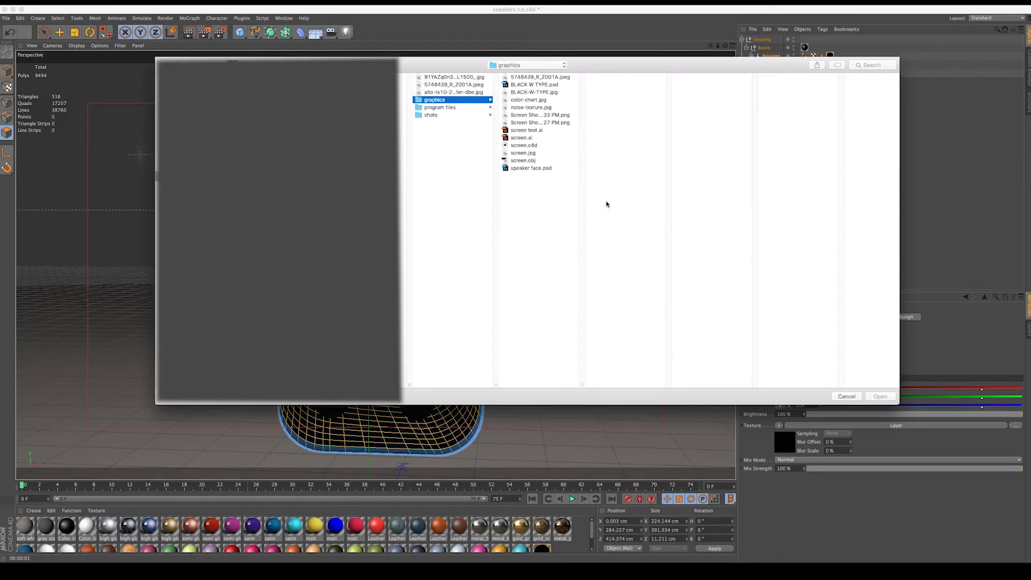
{"action": "left_click", "coordinate": [520, 154]}
{"action": "left_click", "coordinate": [529, 92]}
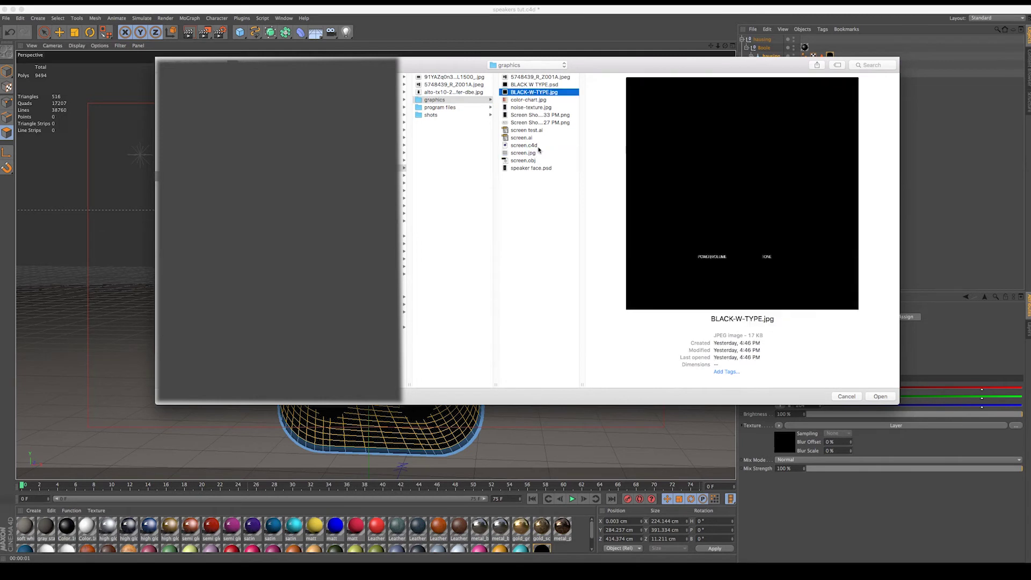
{"action": "left_click", "coordinate": [880, 397]}
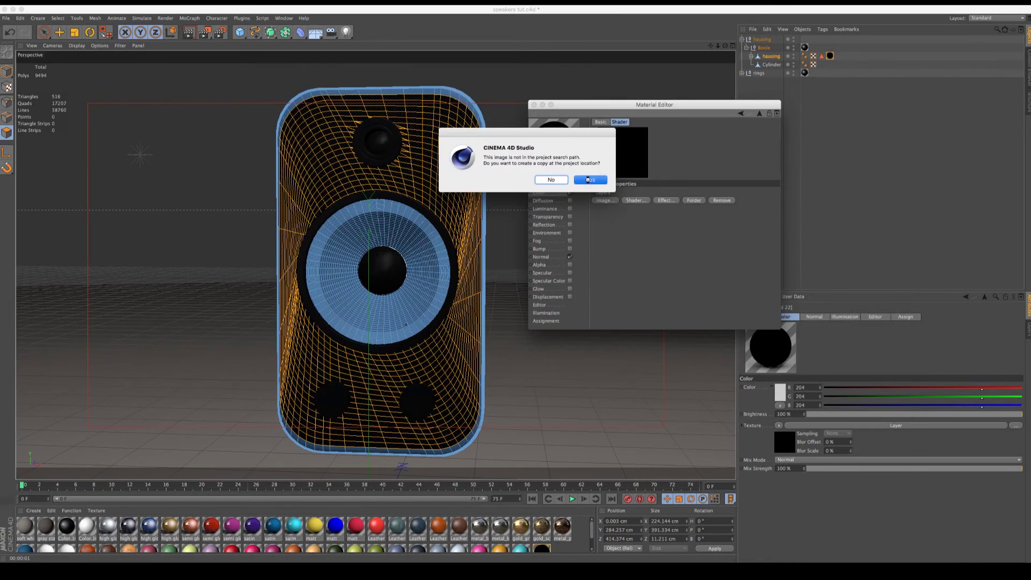
{"action": "left_click", "coordinate": [589, 180]}
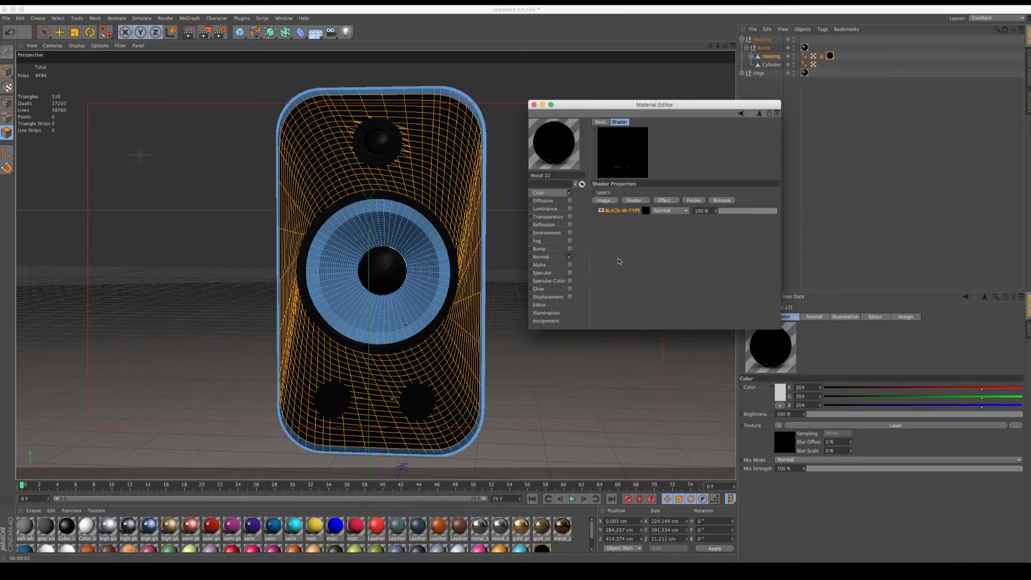
{"action": "left_click", "coordinate": [666, 201]}
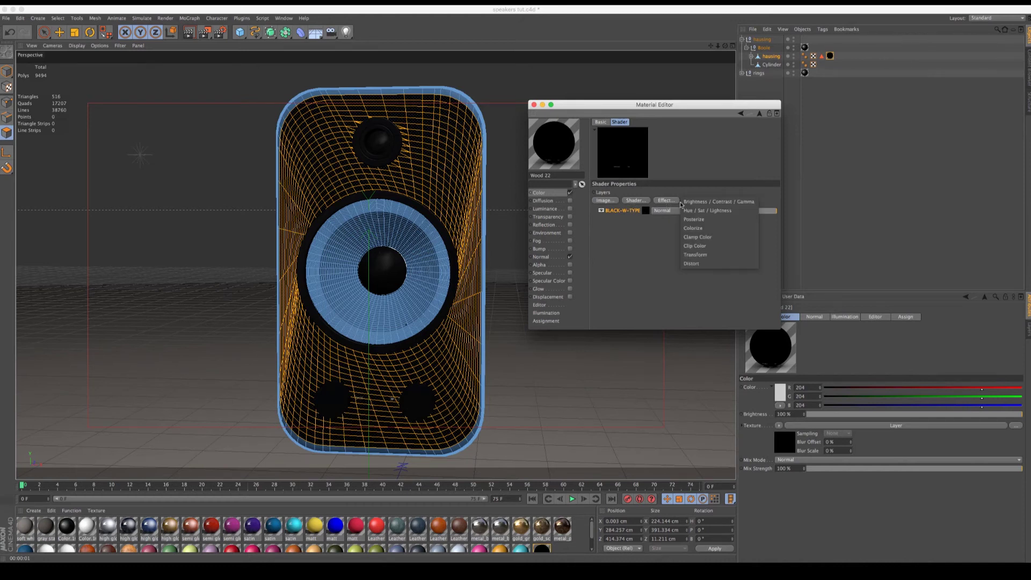
{"action": "left_click", "coordinate": [699, 256]}
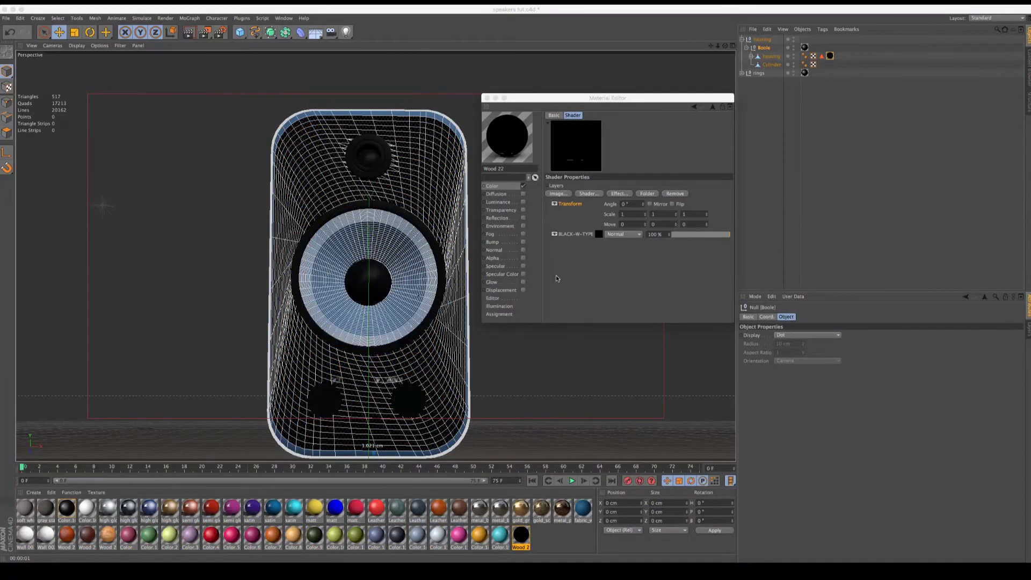
Step: Set Wood 22's editor Texture Preview Size to 1024x1024
{"action": "left_click", "coordinate": [427, 102]}
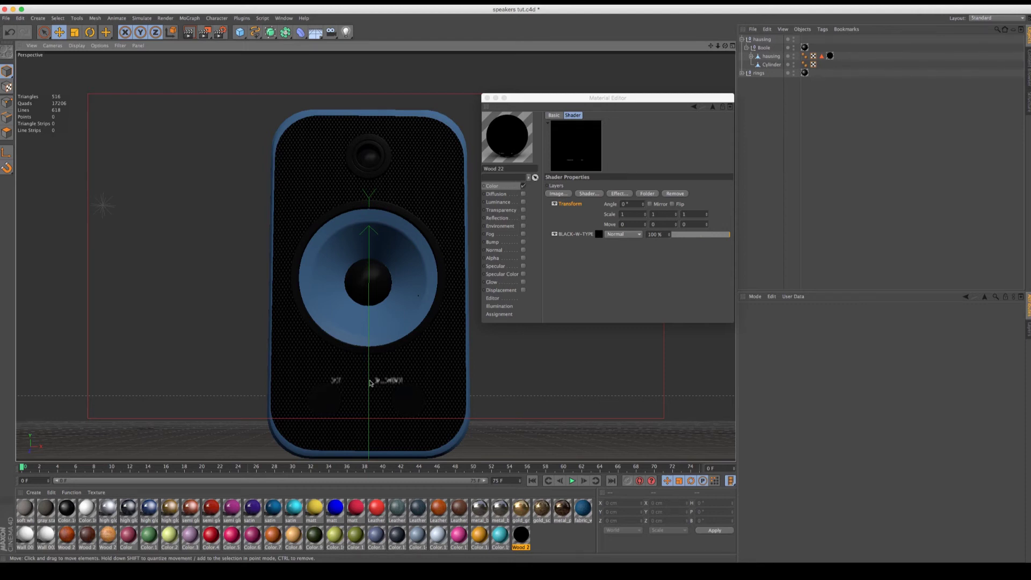
{"action": "left_click", "coordinate": [493, 299]}
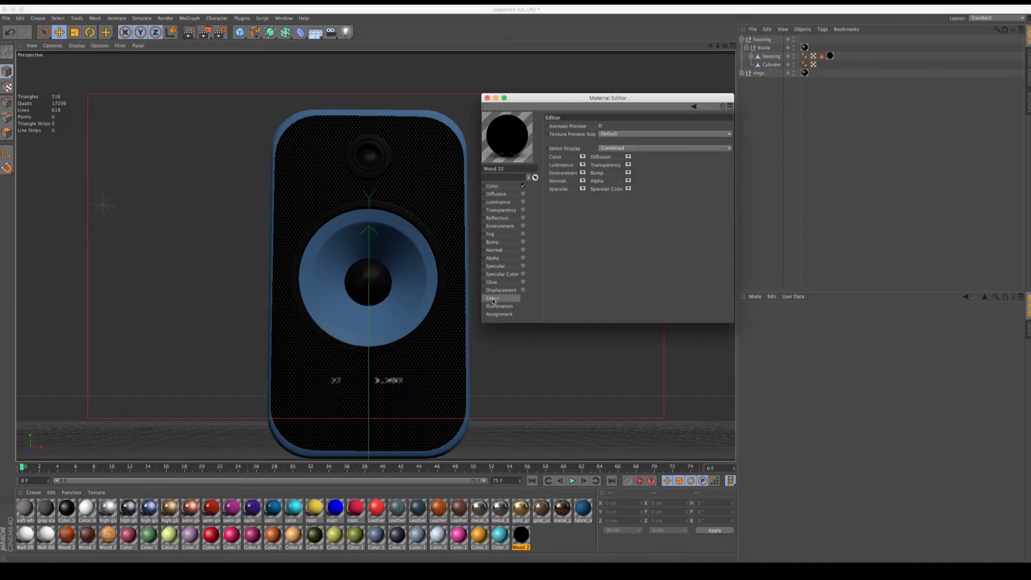
{"action": "left_click", "coordinate": [621, 136]}
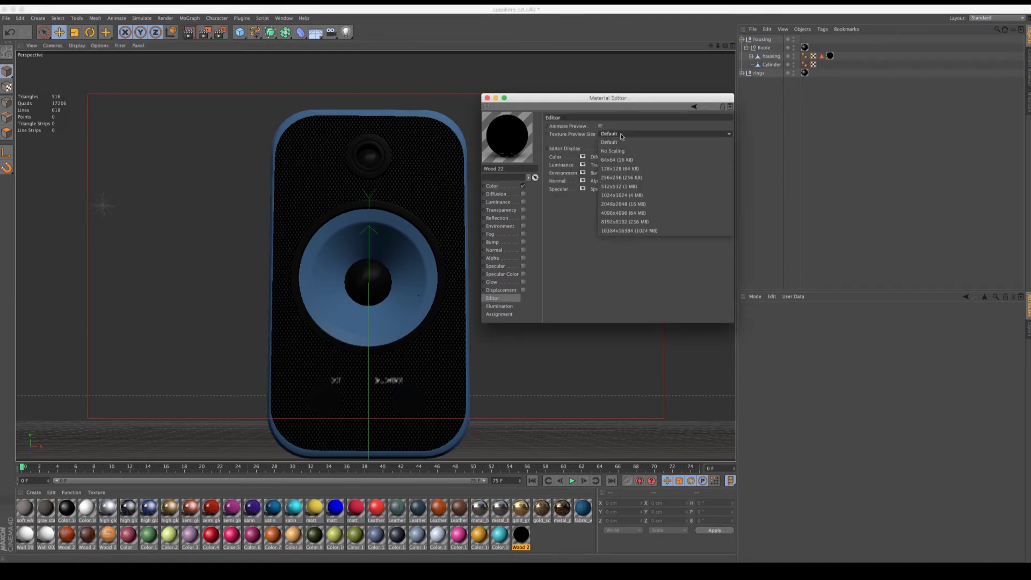
{"action": "left_click", "coordinate": [616, 196]}
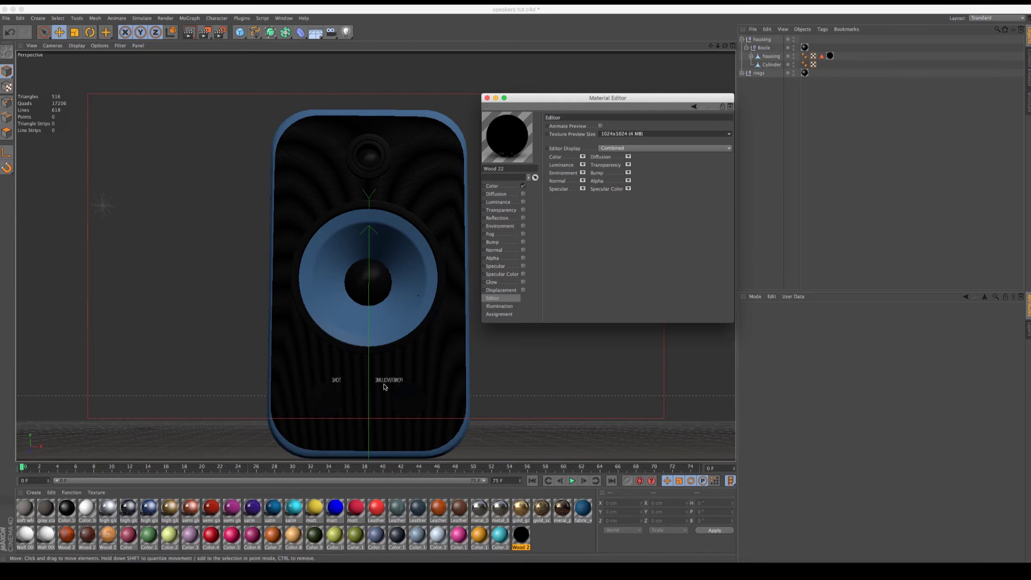
Step: Set the black label layer's blend mode to Screen in the colour Layer shader
{"action": "left_click", "coordinate": [499, 187]}
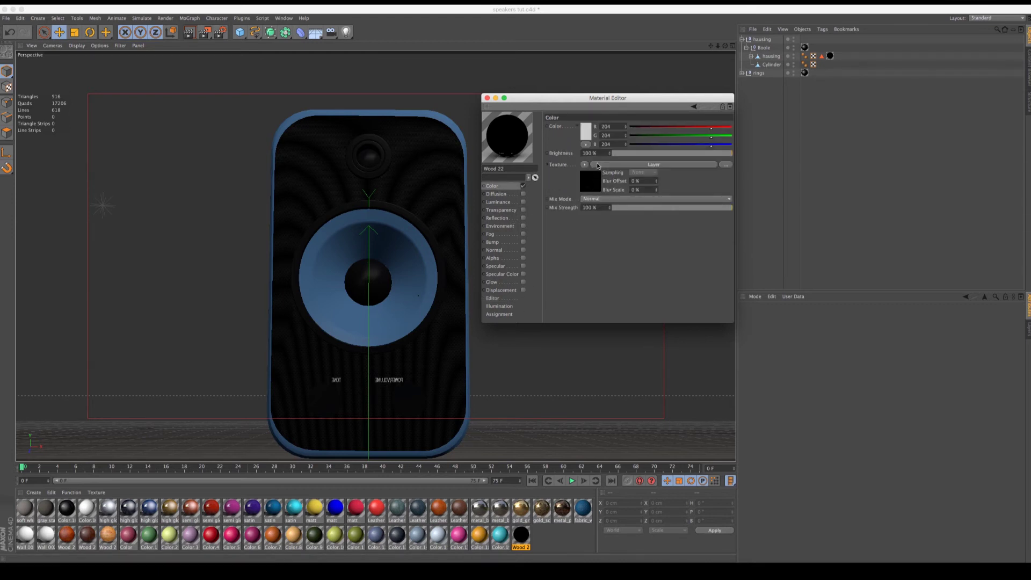
{"action": "left_click", "coordinate": [599, 164]}
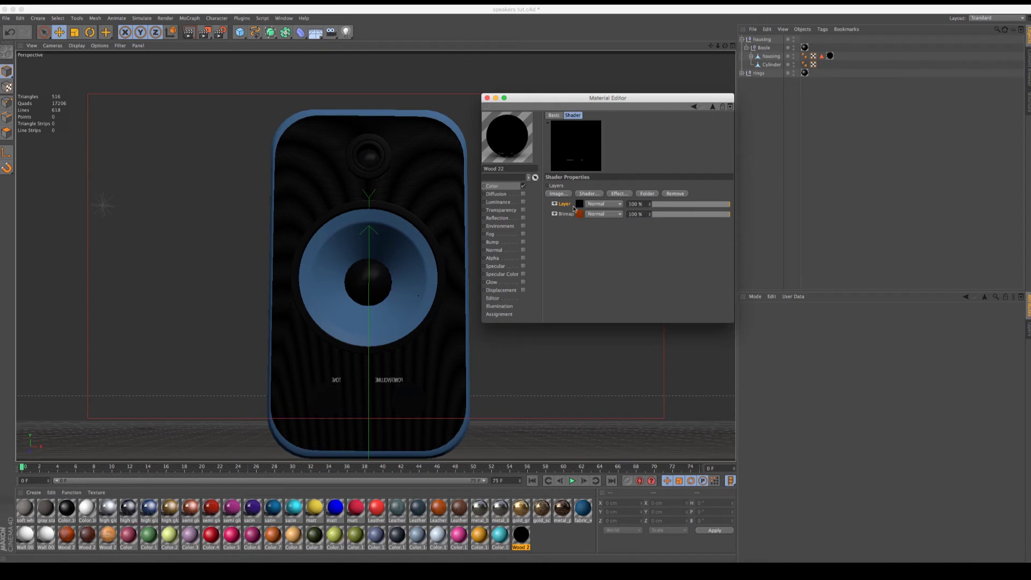
{"action": "left_click", "coordinate": [602, 207]}
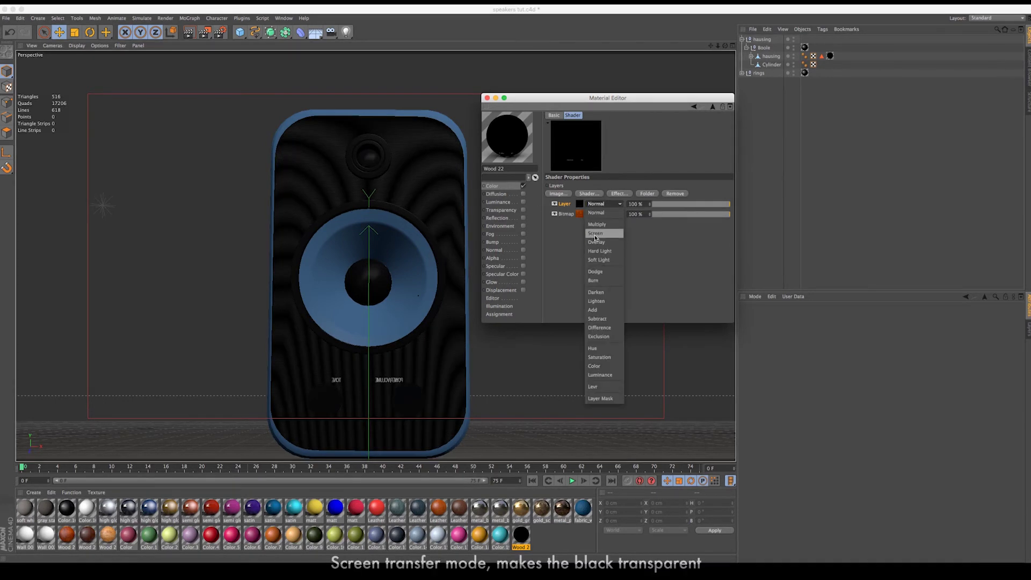
{"action": "left_click", "coordinate": [595, 238]}
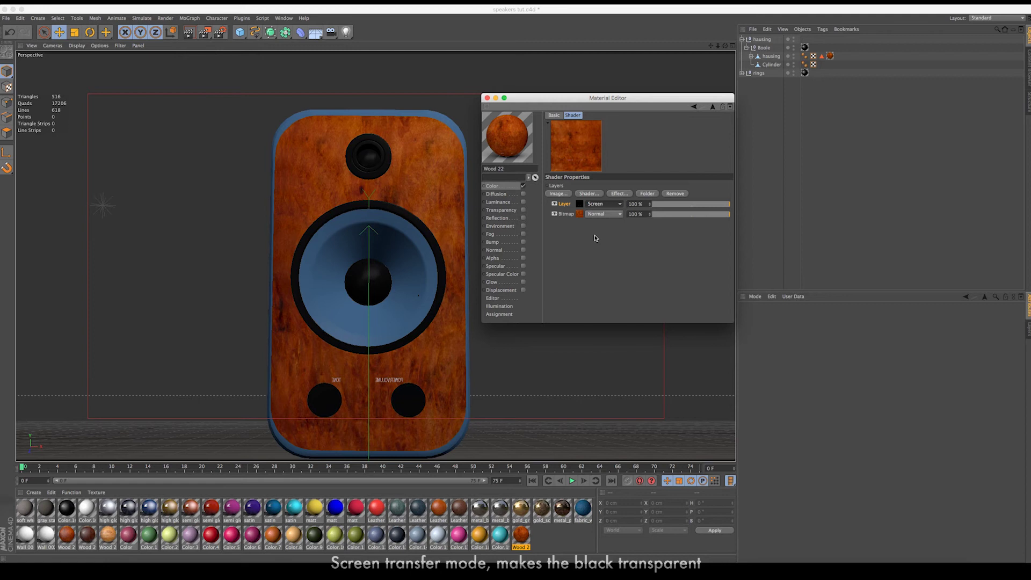
Step: Unmirror the label, set its Transform scale to 1.6/1.6 and move to 0.22/0.3, then close the editor
{"action": "double_click", "coordinate": [580, 207]}
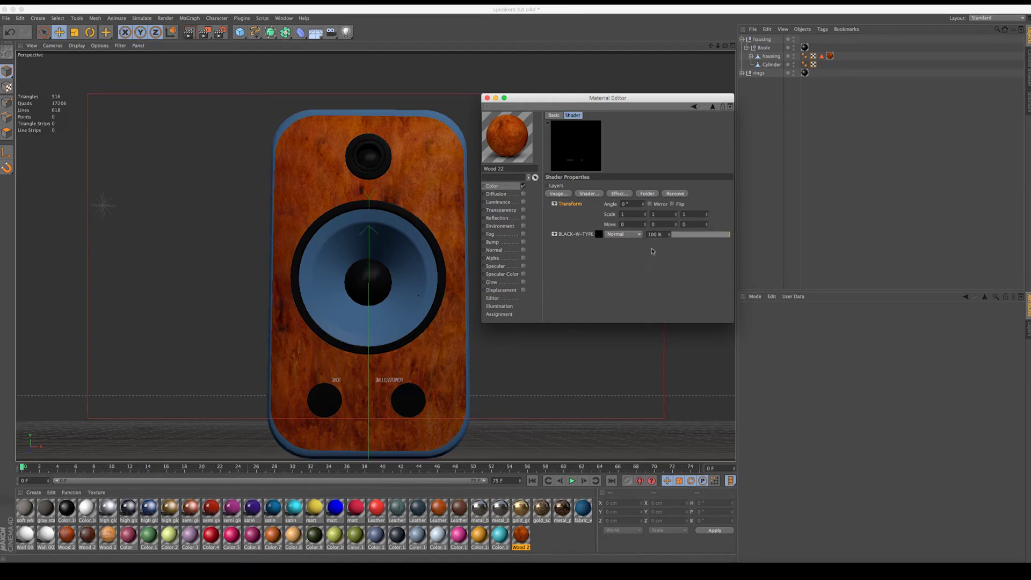
{"action": "left_click", "coordinate": [651, 204]}
{"action": "left_click", "coordinate": [646, 215]}
{"action": "left_click", "coordinate": [646, 215]}
{"action": "left_click", "coordinate": [645, 214]}
{"action": "left_click", "coordinate": [646, 215]}
{"action": "left_click", "coordinate": [646, 215]}
{"action": "left_click", "coordinate": [647, 214]}
{"action": "left_click", "coordinate": [646, 215]}
{"action": "left_click", "coordinate": [646, 214]}
{"action": "left_click", "coordinate": [677, 214]}
{"action": "left_click", "coordinate": [677, 215]}
{"action": "left_click", "coordinate": [677, 214]}
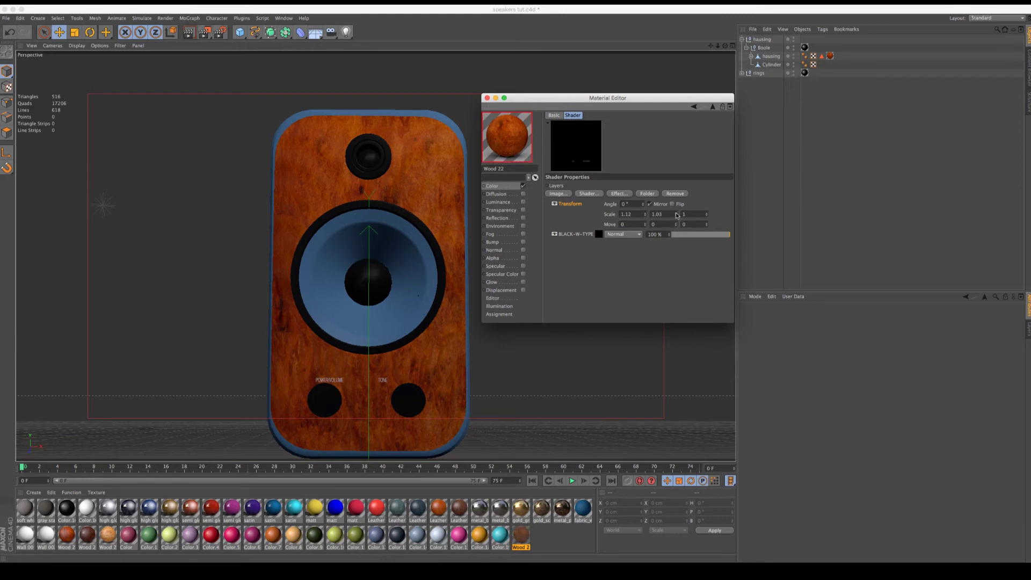
{"action": "left_click", "coordinate": [676, 214]}
{"action": "left_click", "coordinate": [677, 215]}
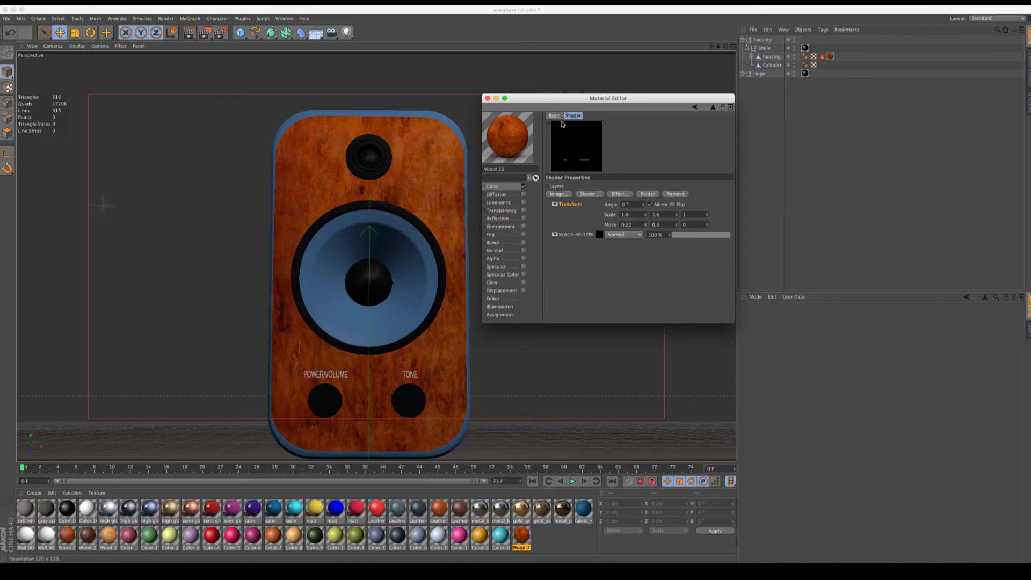
{"action": "left_click", "coordinate": [487, 98]}
{"action": "left_click", "coordinate": [764, 48]}
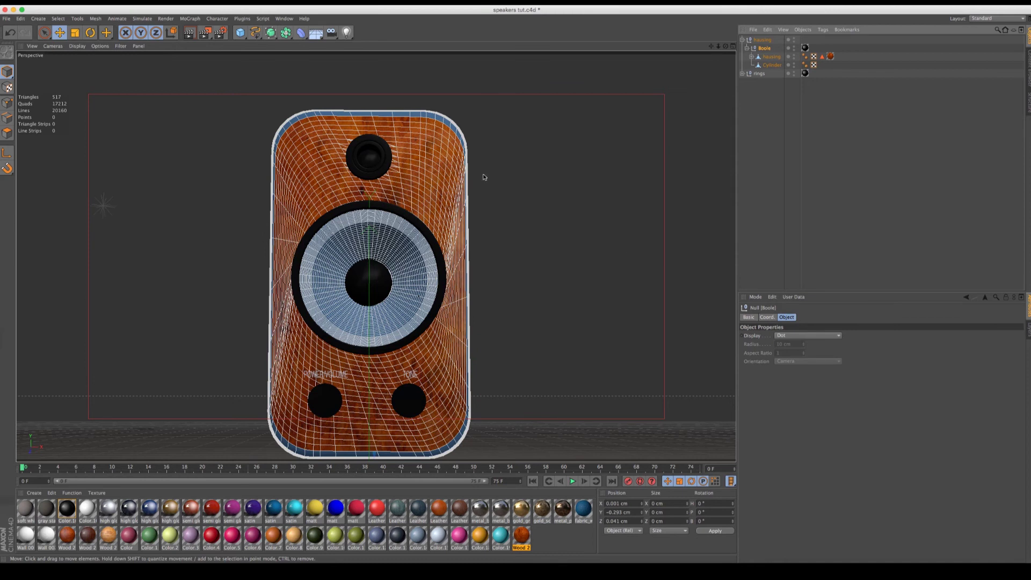
Step: Zoom in on the front driver, switch to Polygon mode and select the hausing object
{"action": "left_click_drag", "start_coordinate": [719, 48], "coordinate": [520, 289]}
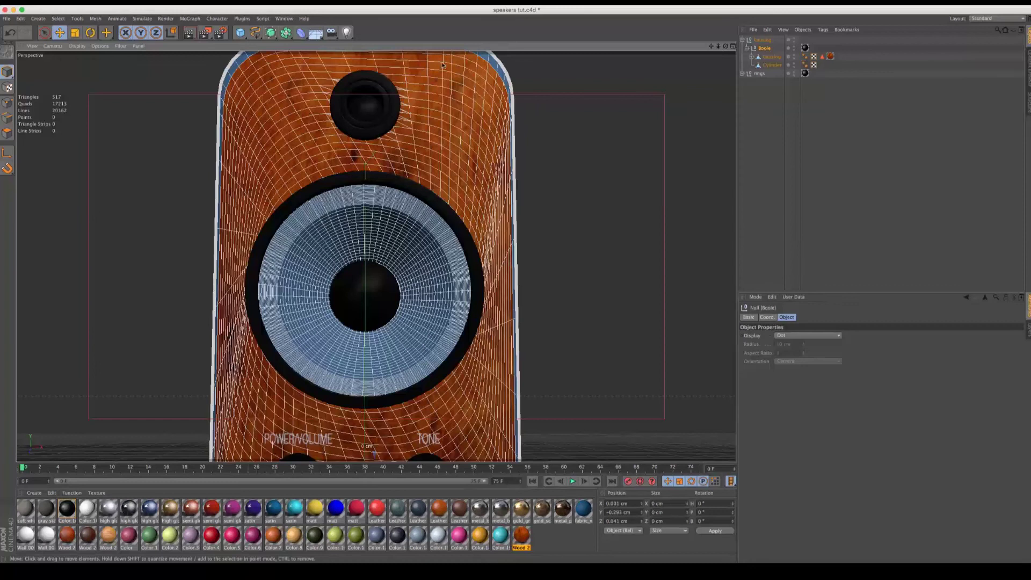
{"action": "left_click", "coordinate": [7, 134]}
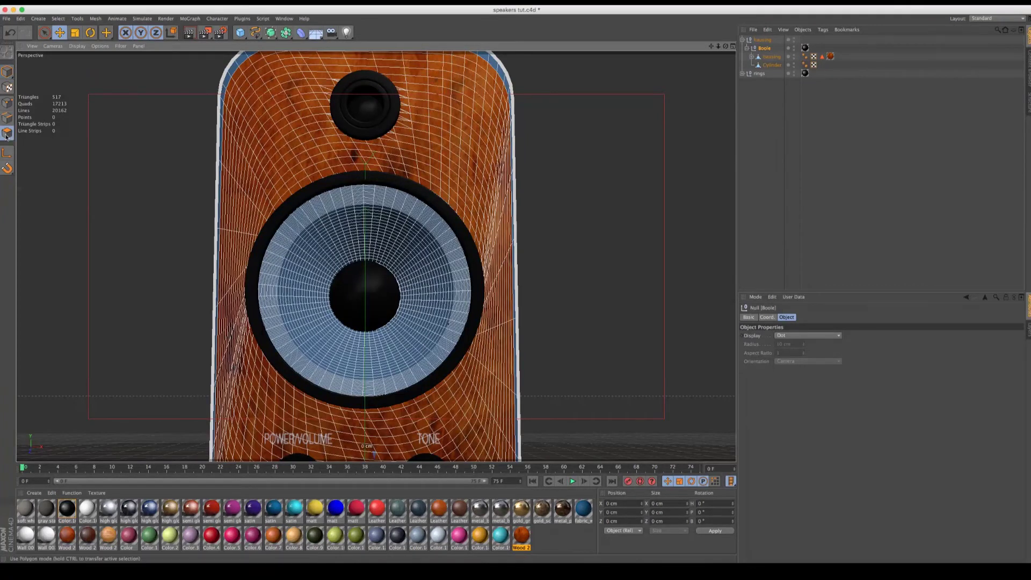
{"action": "left_click", "coordinate": [45, 33]}
{"action": "left_click", "coordinate": [58, 19]}
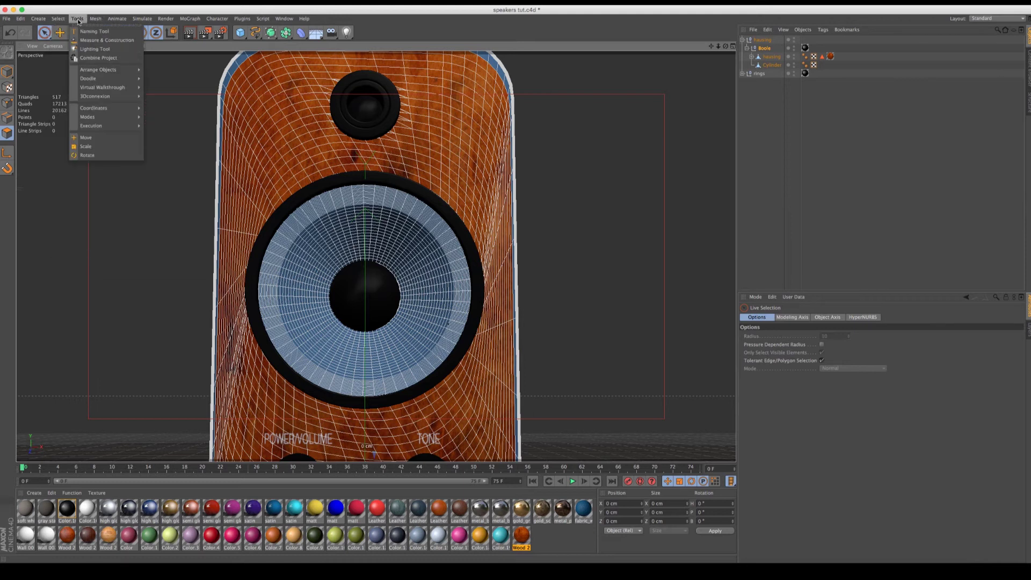
{"action": "left_click", "coordinate": [767, 60]}
{"action": "left_click", "coordinate": [762, 58]}
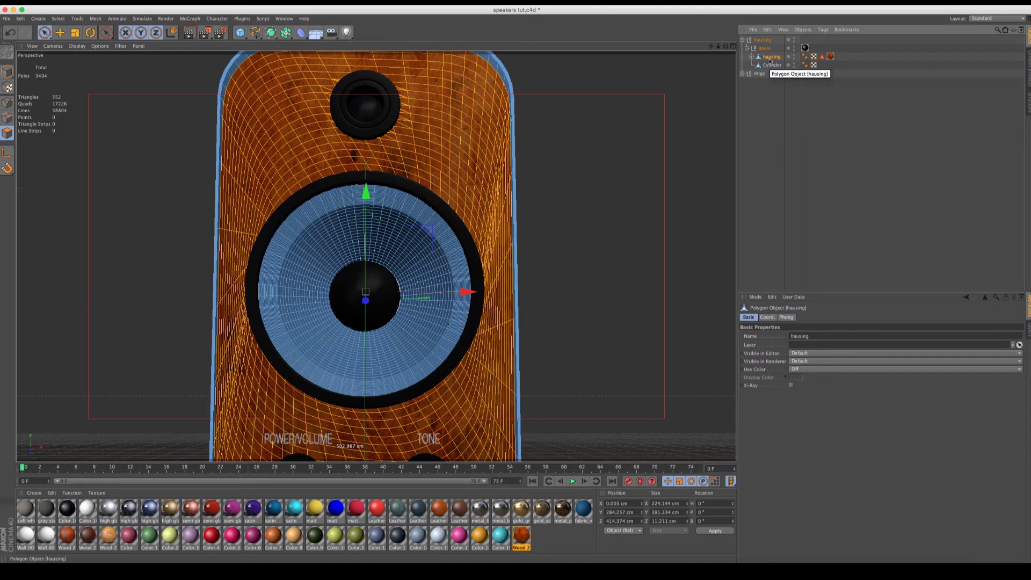
Step: Ring-select the cone's outer and dust-cap rings, fill between them, and save it as a selection
{"action": "left_click", "coordinate": [58, 18]}
{"action": "left_click", "coordinate": [76, 87]}
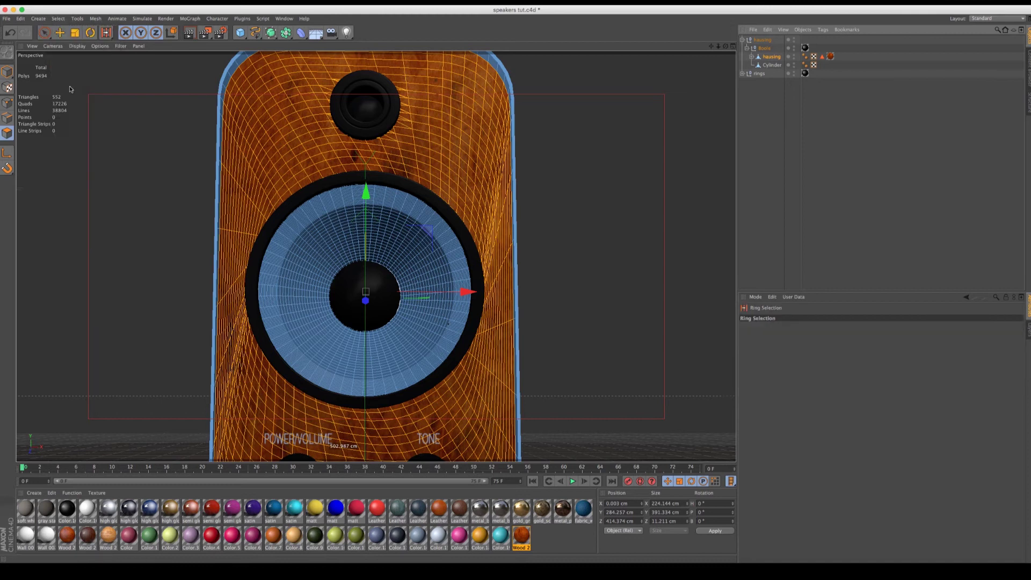
{"action": "left_click", "coordinate": [313, 225]}
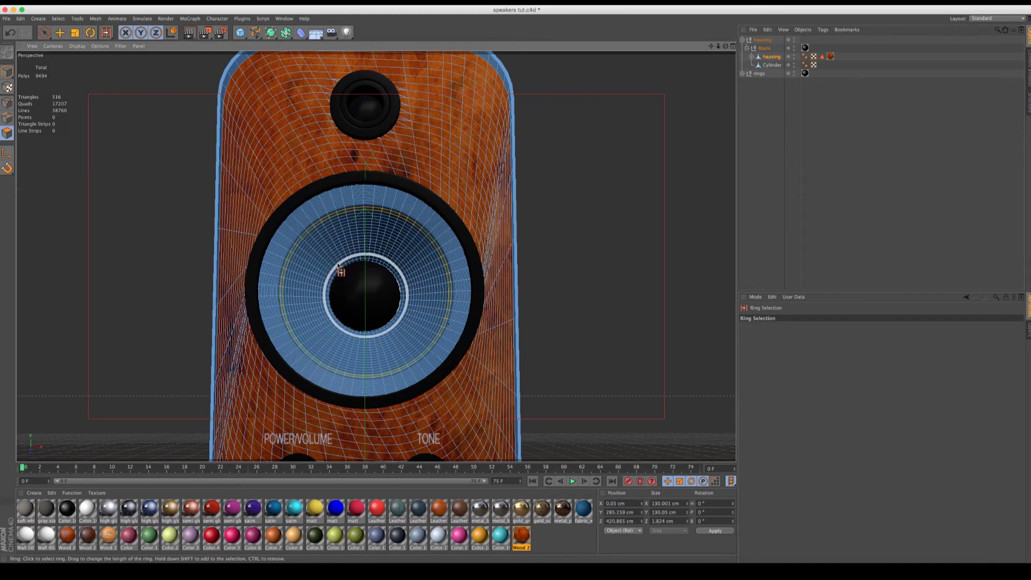
{"action": "left_click", "coordinate": [338, 267], "text": "shift"}
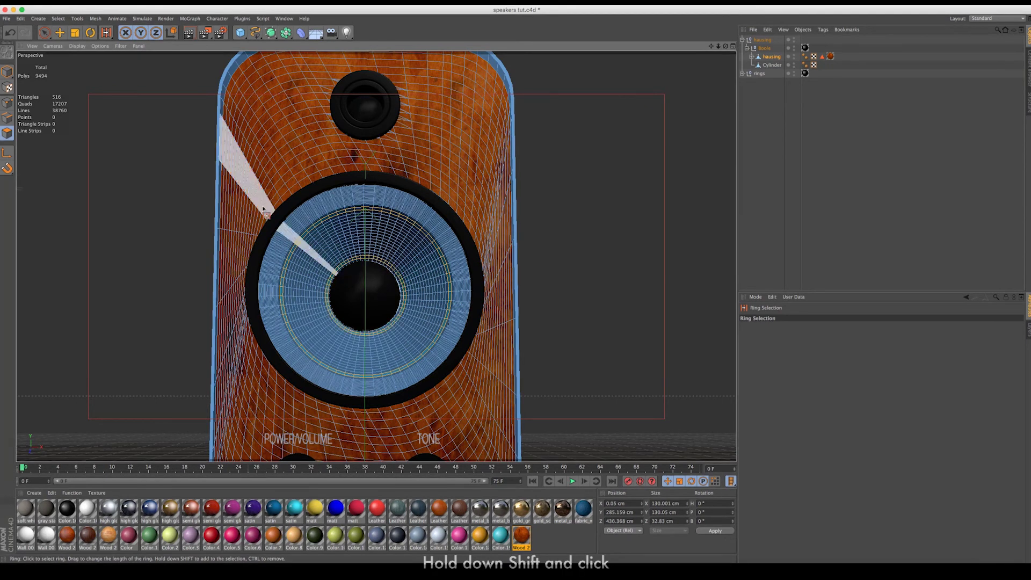
{"action": "left_click", "coordinate": [58, 19]}
{"action": "left_click", "coordinate": [75, 105]}
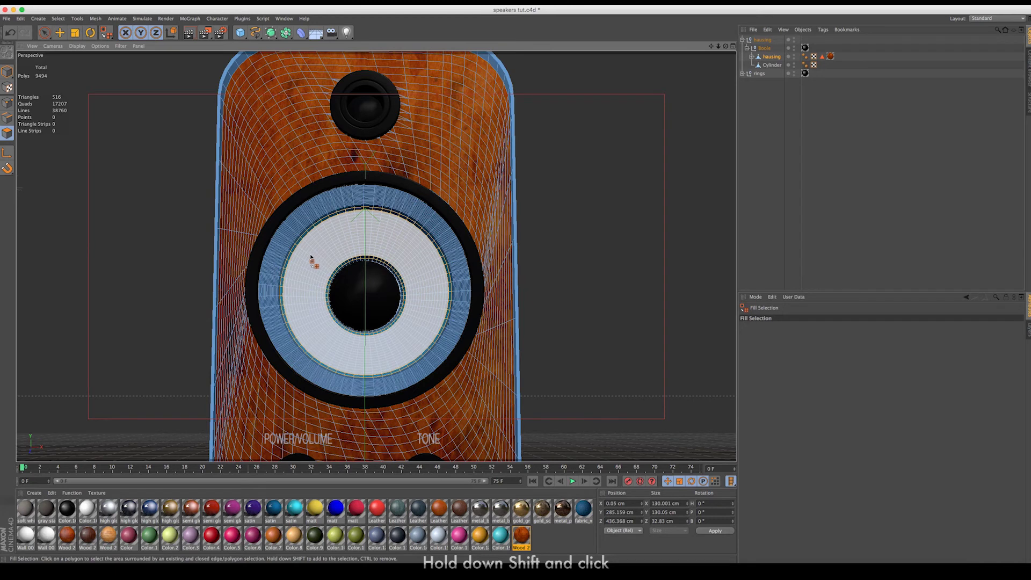
{"action": "left_click", "coordinate": [311, 258], "text": "shift"}
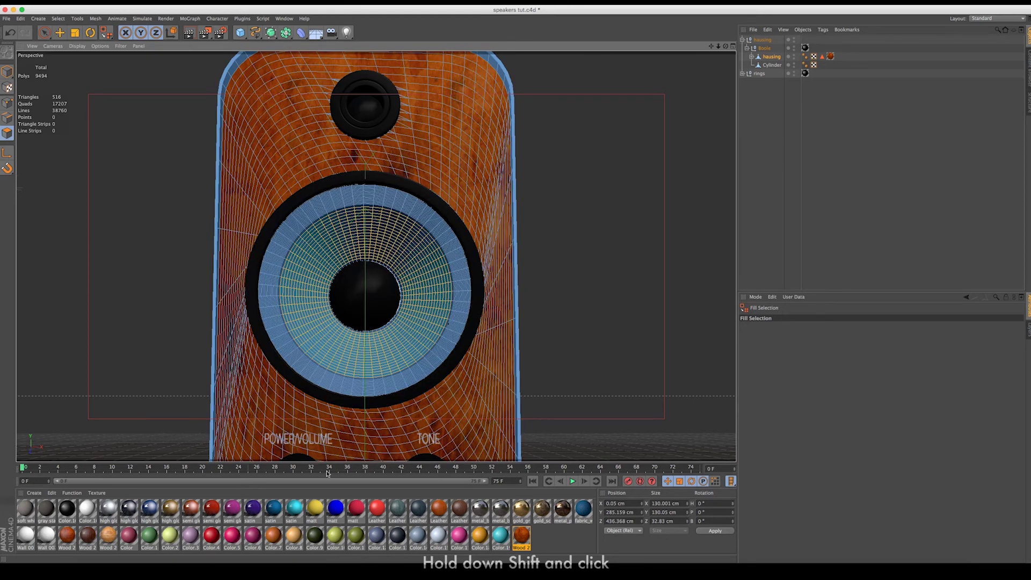
{"action": "left_click", "coordinate": [58, 20]}
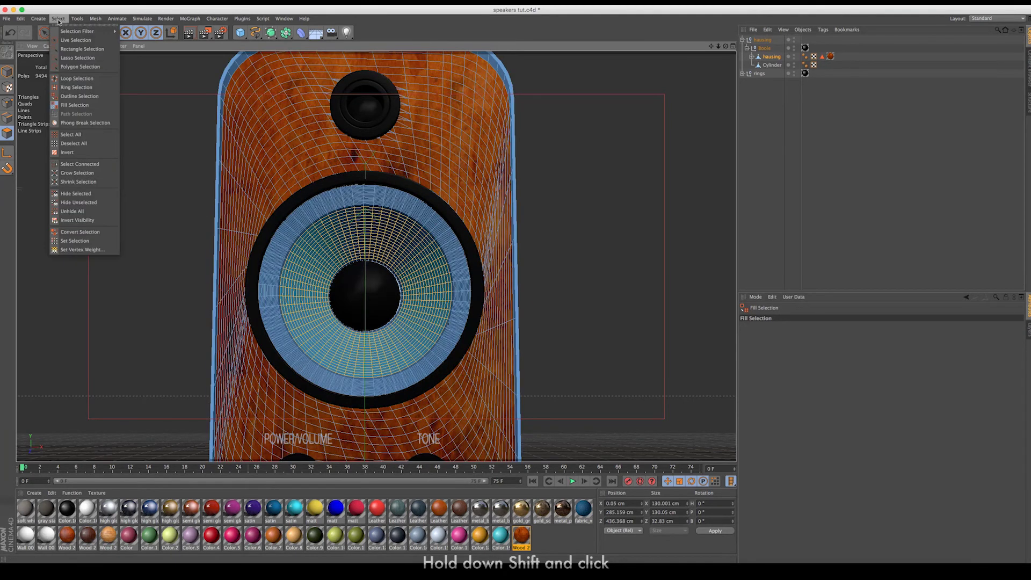
{"action": "left_click", "coordinate": [78, 241]}
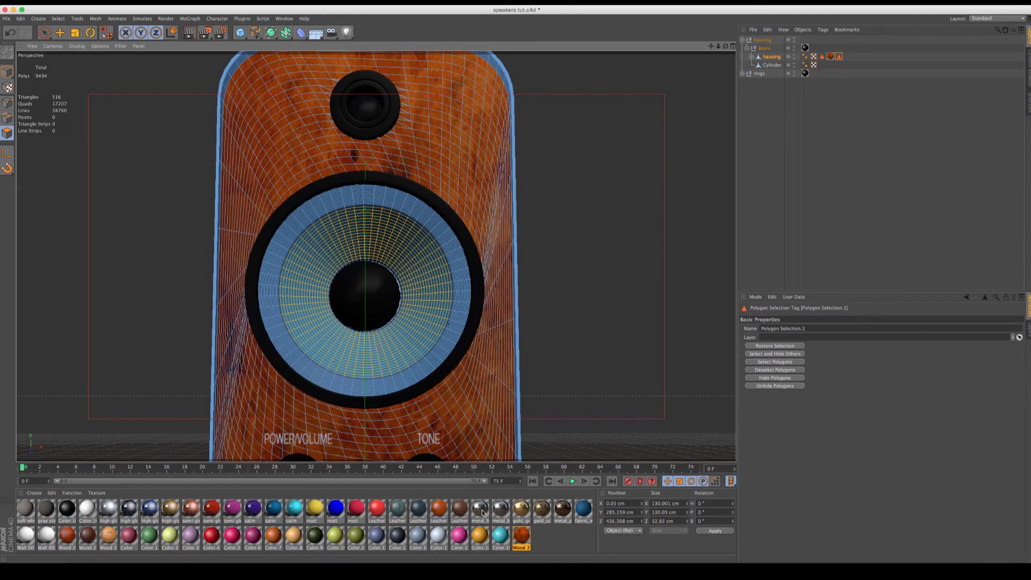
Step: Apply the brushed metal material Color.18 to the driver cone and render a preview
{"action": "left_click_drag", "start_coordinate": [482, 512], "coordinate": [415, 339]}
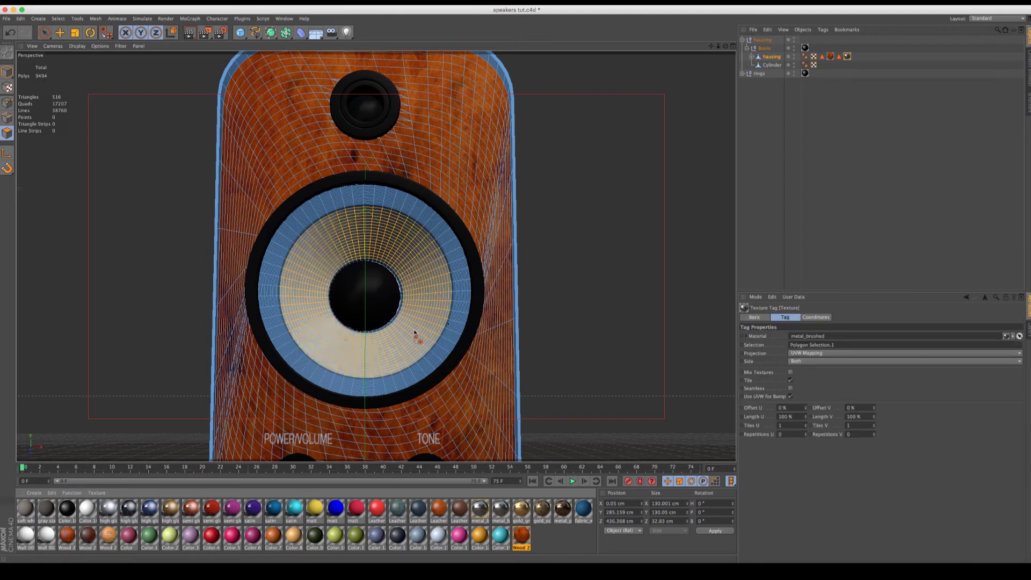
{"action": "left_click", "coordinate": [189, 34]}
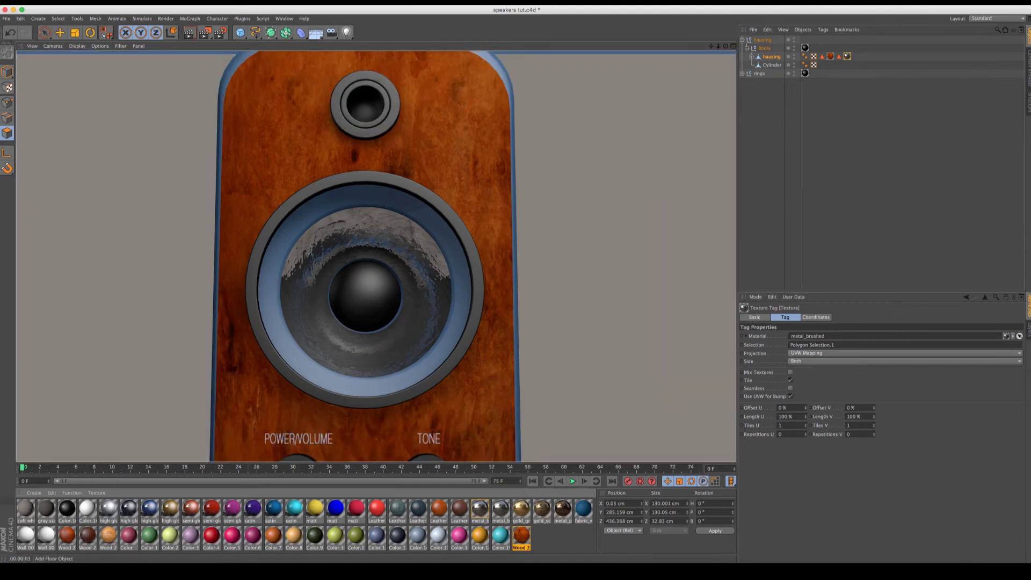
{"action": "left_click_drag", "start_coordinate": [718, 46], "coordinate": [522, 290]}
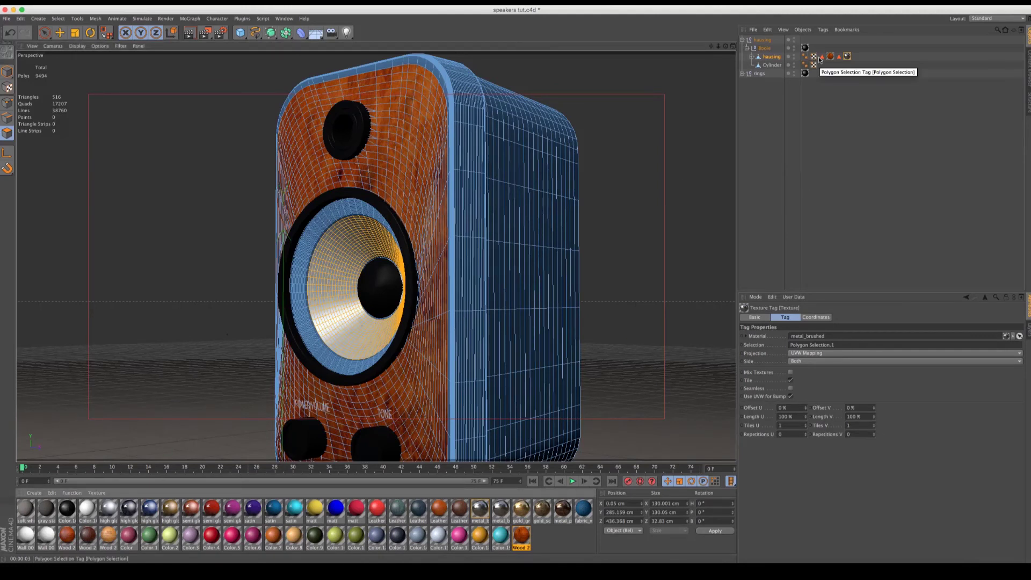
Step: Add a black material to the housing beneath the wood and metal, rendering from both sides
{"action": "left_click_drag", "start_coordinate": [66, 509], "coordinate": [771, 58]}
{"action": "left_click_drag", "start_coordinate": [856, 57], "coordinate": [819, 58]}
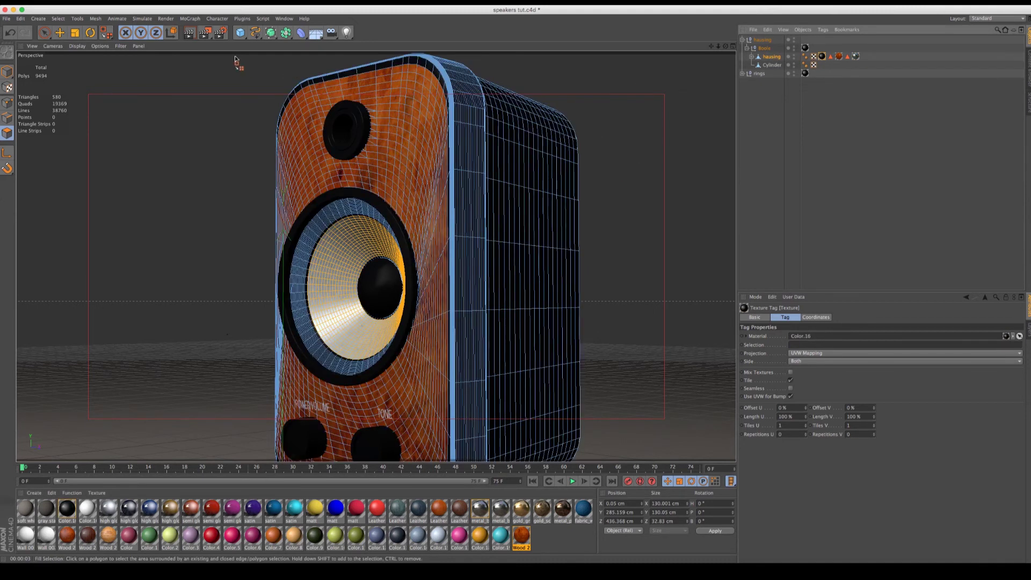
{"action": "left_click", "coordinate": [189, 33]}
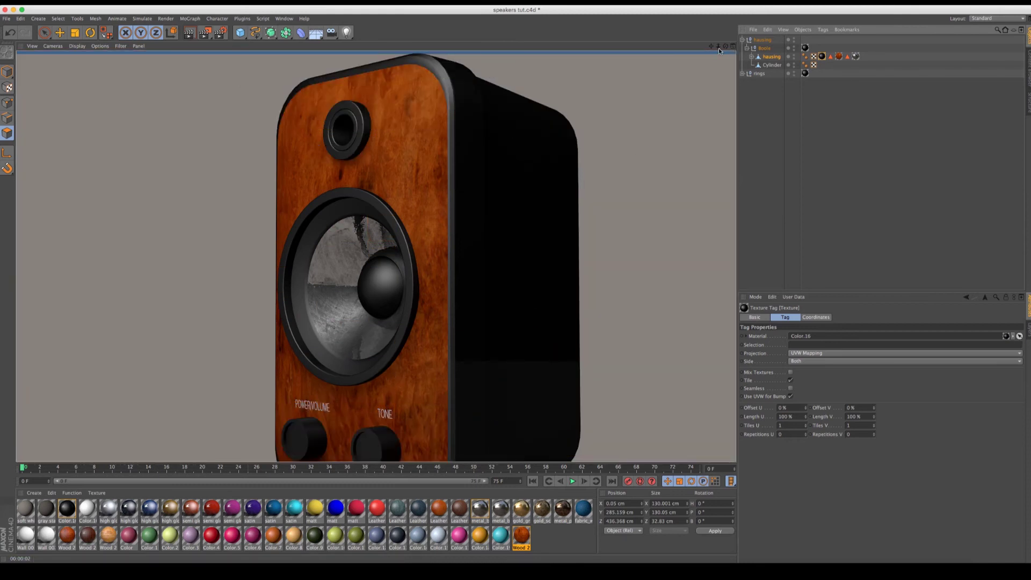
{"action": "left_click_drag", "start_coordinate": [719, 47], "coordinate": [521, 288]}
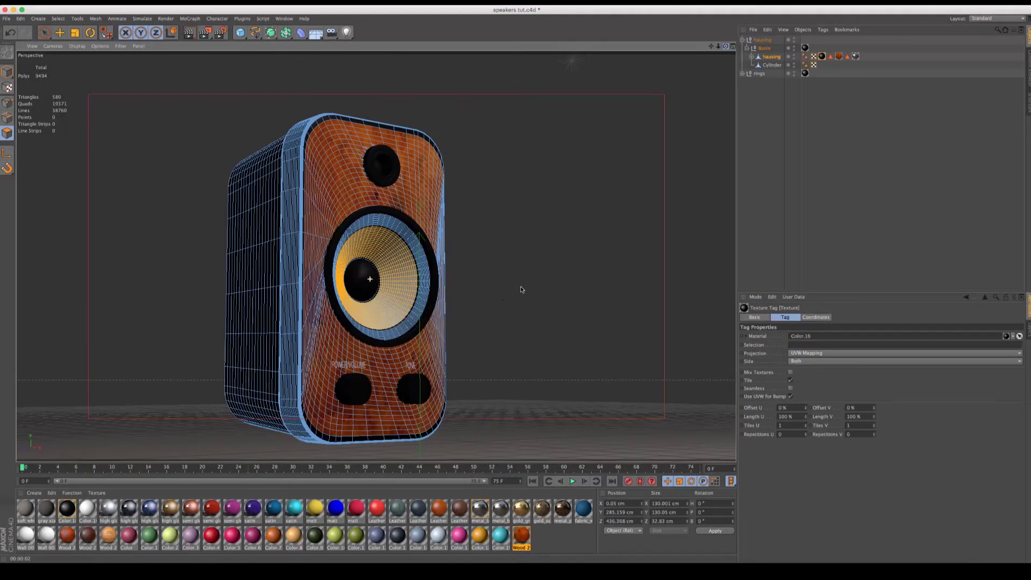
{"action": "left_click", "coordinate": [189, 36]}
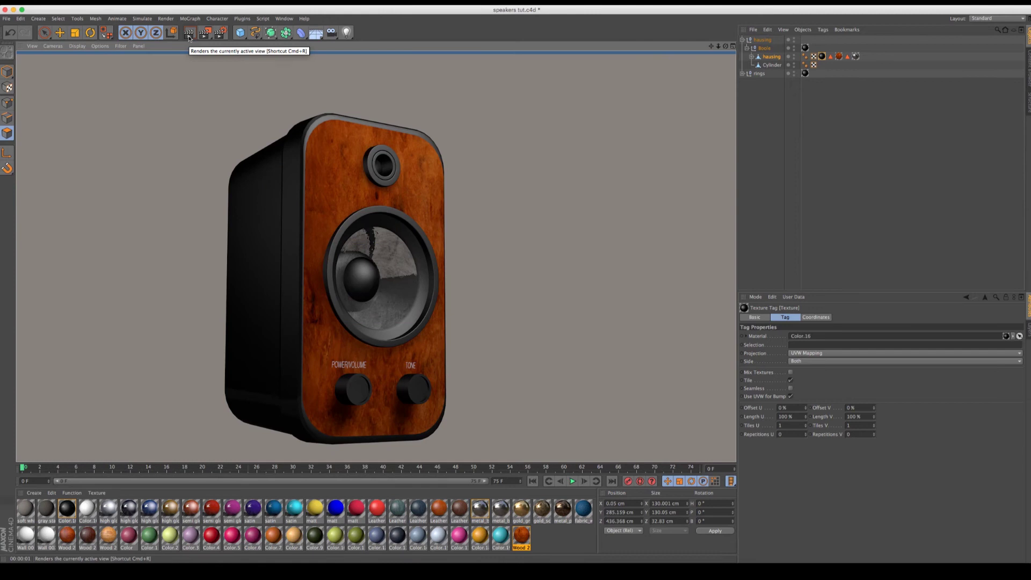
{"action": "left_click_drag", "start_coordinate": [719, 46], "coordinate": [521, 289]}
{"action": "scroll", "coordinate": [521, 289], "scroll_direction": "up", "scroll_amount": 1}
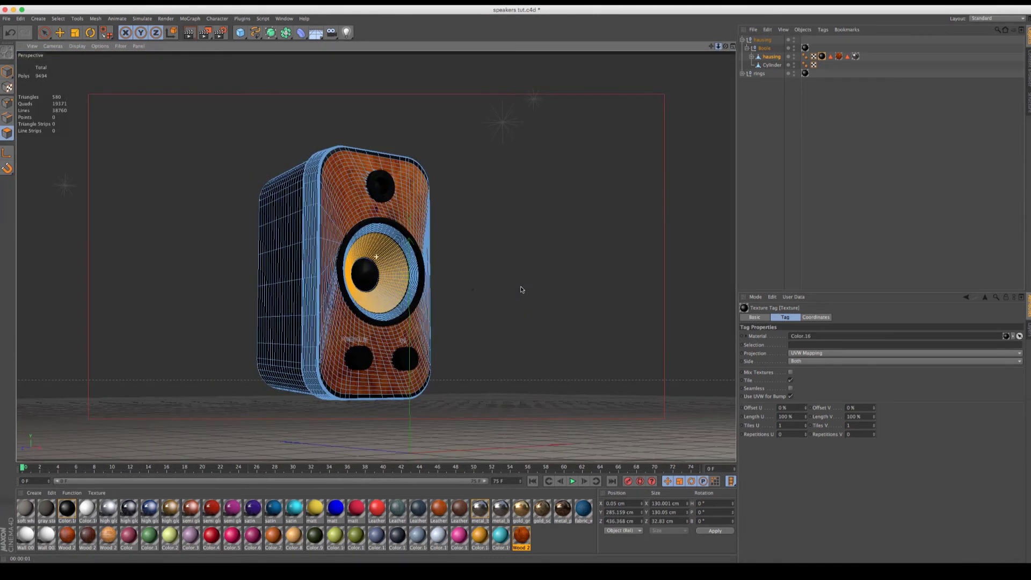
Step: Group hausing and rings with Alt+G into a null renamed 'speaker'
{"action": "left_click", "coordinate": [743, 40]}
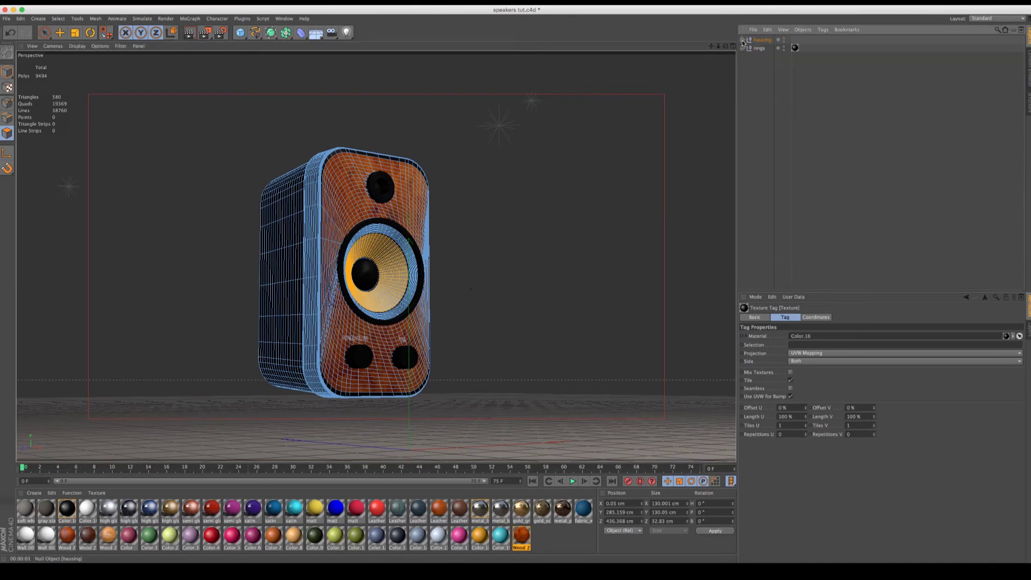
{"action": "left_click", "coordinate": [759, 49], "text": "shift"}
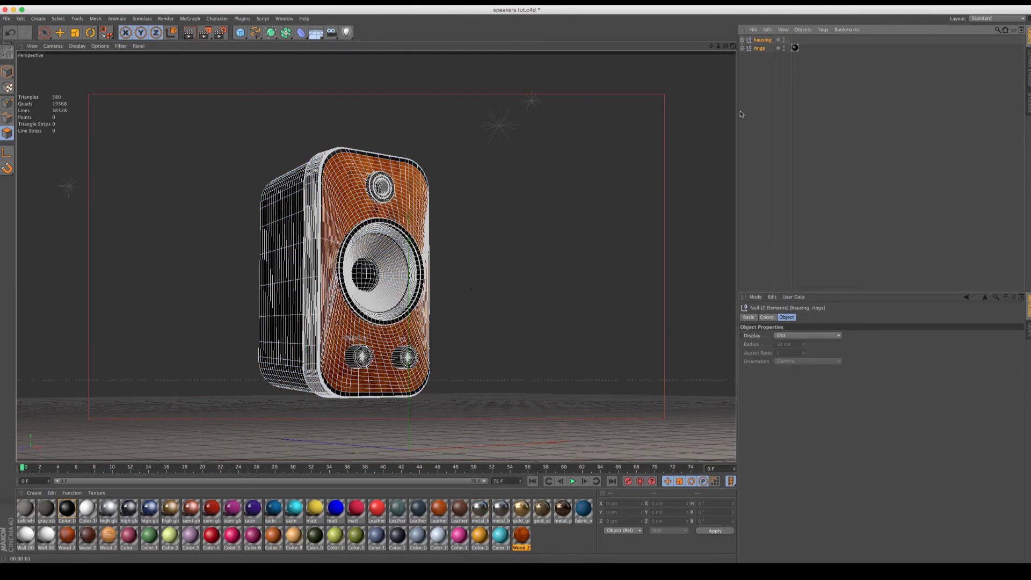
{"action": "key", "text": "alt+g"}
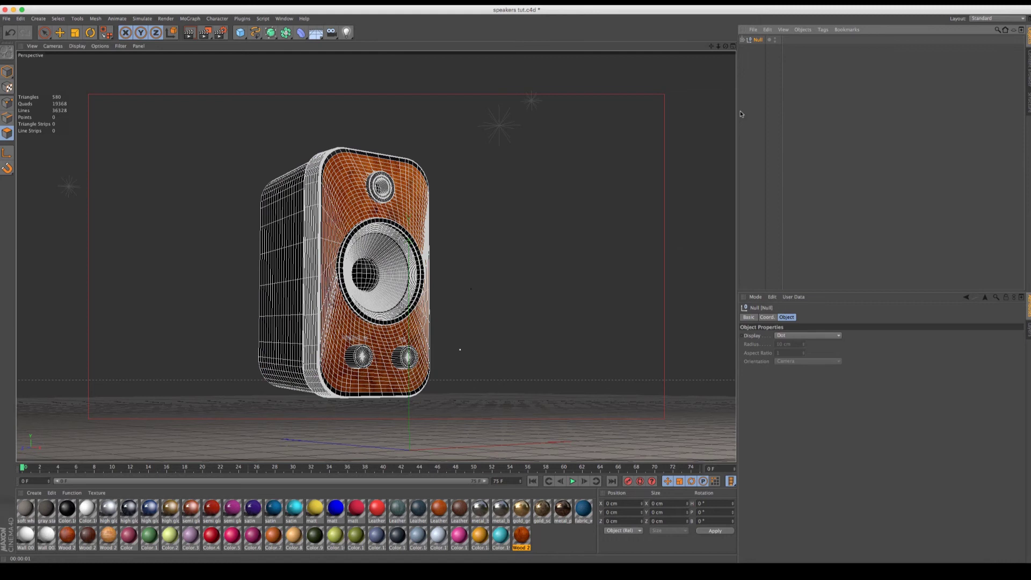
{"action": "double_click", "coordinate": [759, 40]}
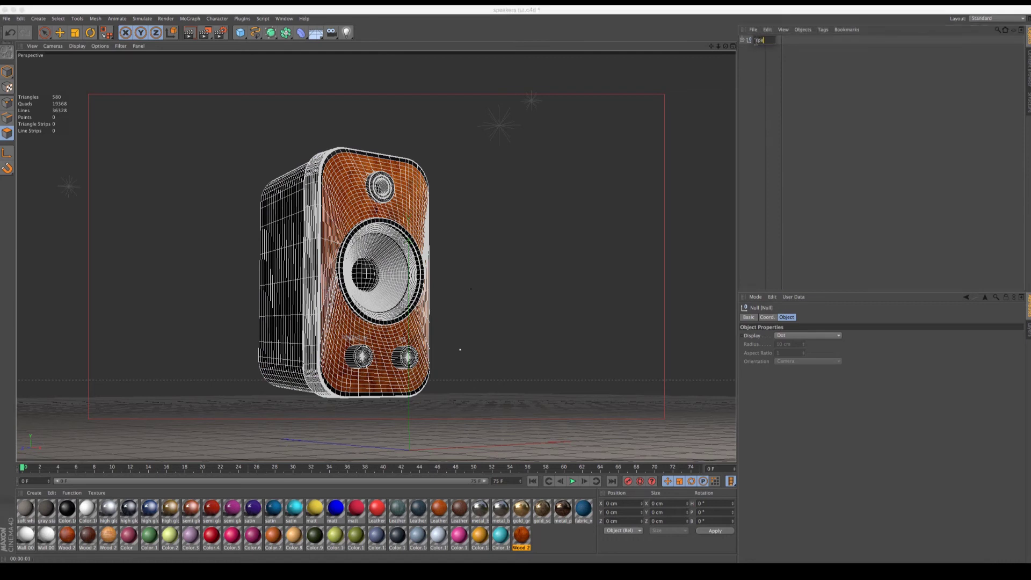
{"action": "type", "text": "speaker"}
{"action": "key", "text": "Return"}
Step: Switch to the four-view layout and reselect the speaker group
{"action": "left_click", "coordinate": [751, 67]}
{"action": "left_click_drag", "start_coordinate": [719, 47], "coordinate": [699, 48]}
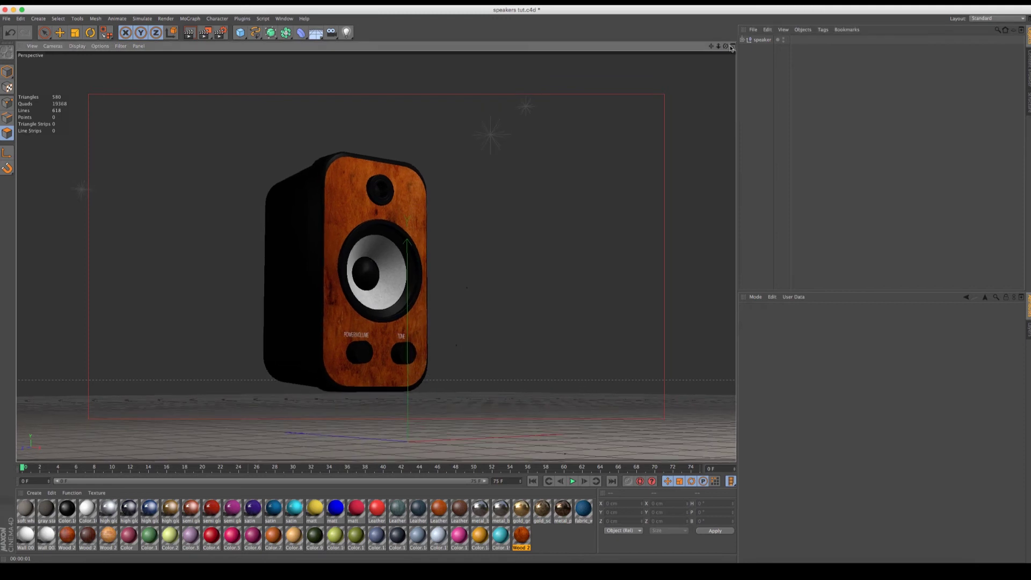
{"action": "left_click", "coordinate": [733, 47]}
{"action": "left_click", "coordinate": [764, 41]}
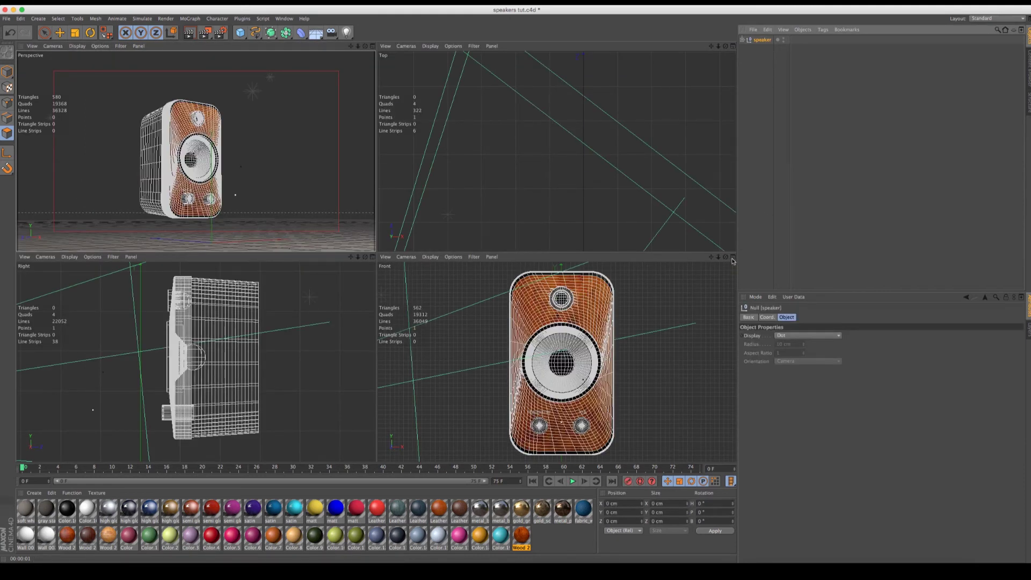
Step: Try moving and tilting the speaker in the front and side views, then undo it
{"action": "left_click_drag", "start_coordinate": [719, 257], "coordinate": [529, 292]}
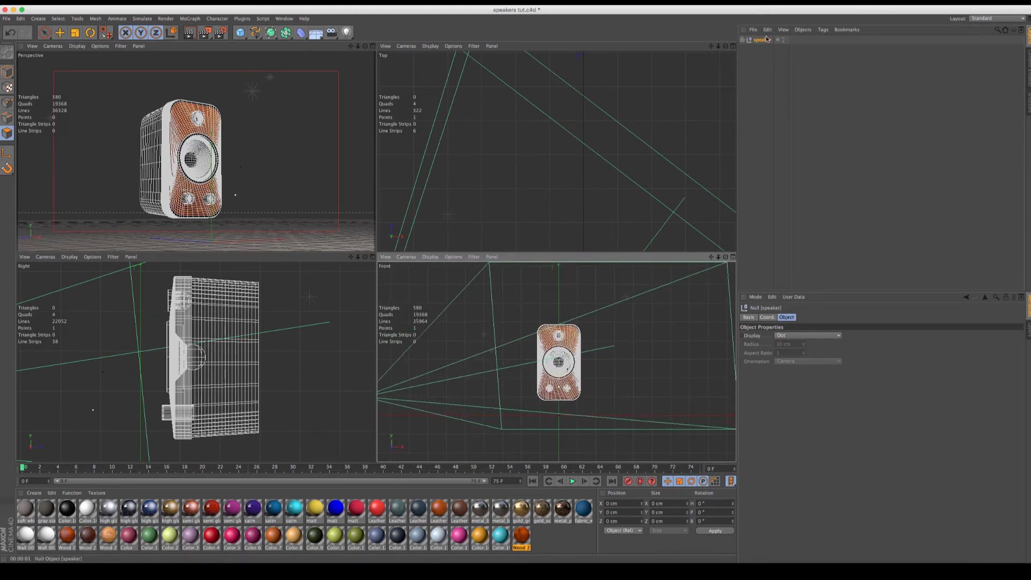
{"action": "key", "text": "e"}
{"action": "left_click_drag", "start_coordinate": [559, 337], "coordinate": [559, 351]}
{"action": "left_click_drag", "start_coordinate": [358, 257], "coordinate": [354, 221]}
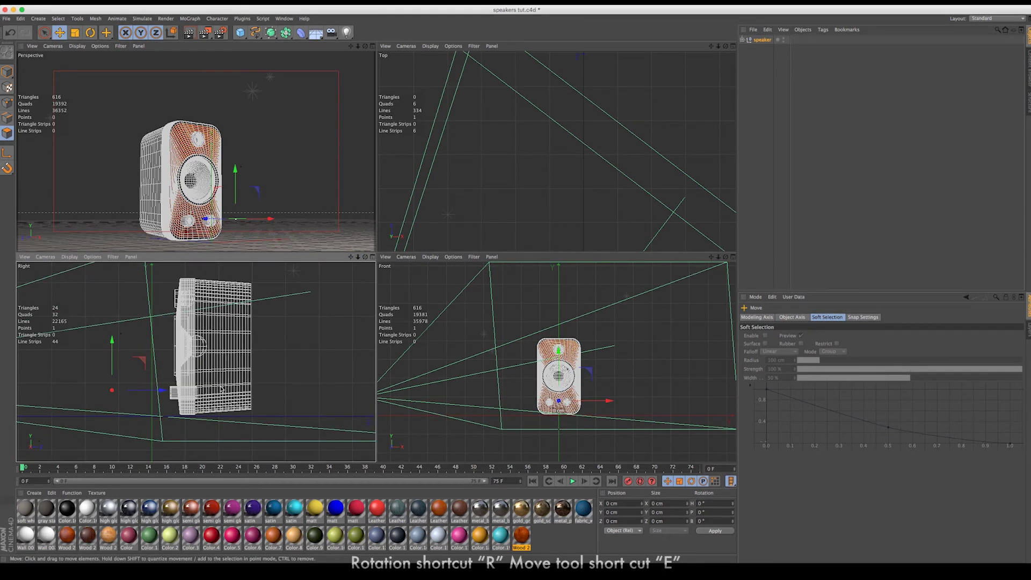
{"action": "key", "text": "r"}
{"action": "left_click_drag", "start_coordinate": [134, 352], "coordinate": [135, 356]}
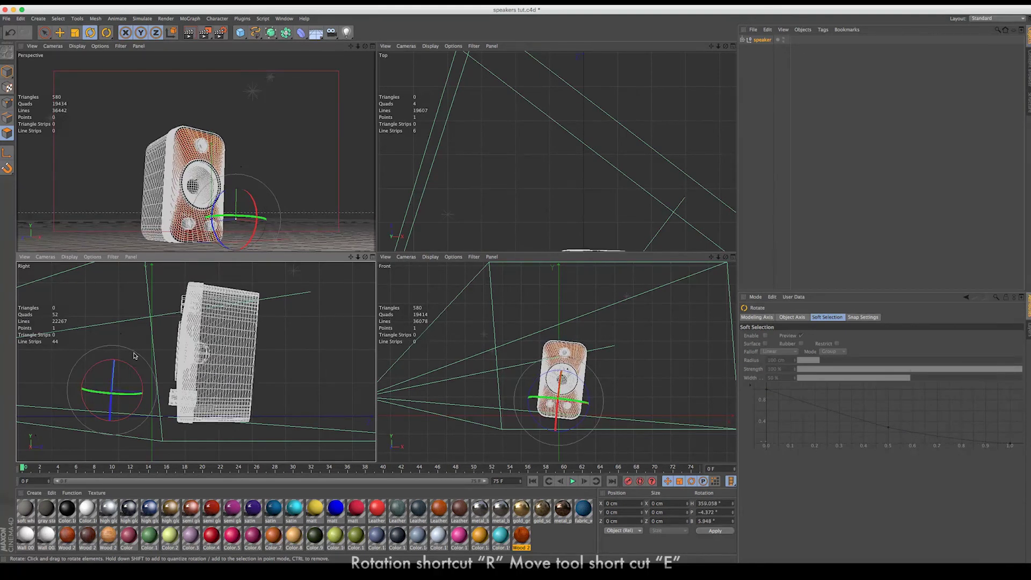
{"action": "key", "text": "e"}
{"action": "left_click_drag", "start_coordinate": [143, 366], "coordinate": [145, 360]}
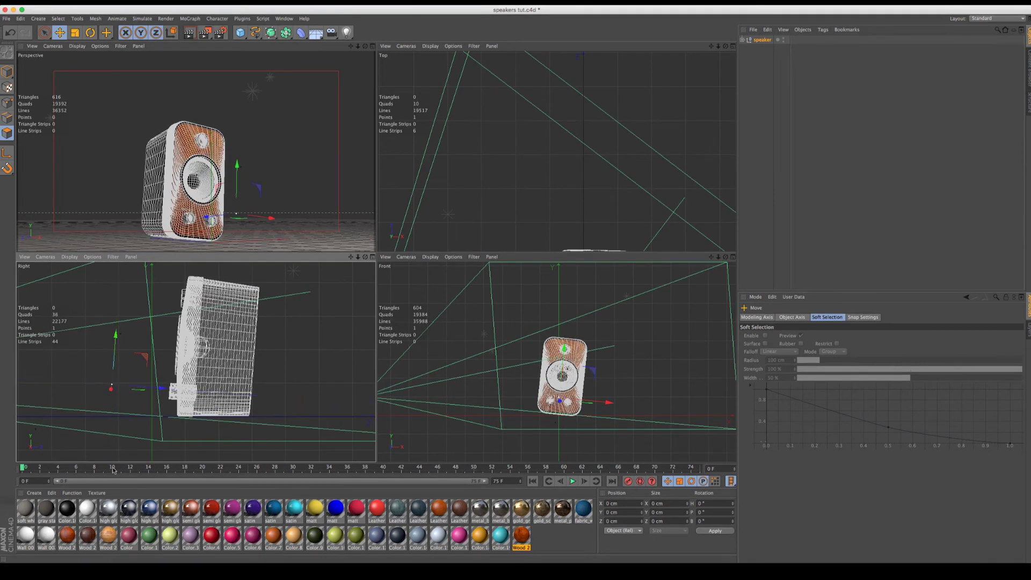
{"action": "key", "text": "super+z"}
{"action": "key", "text": "super+z"}
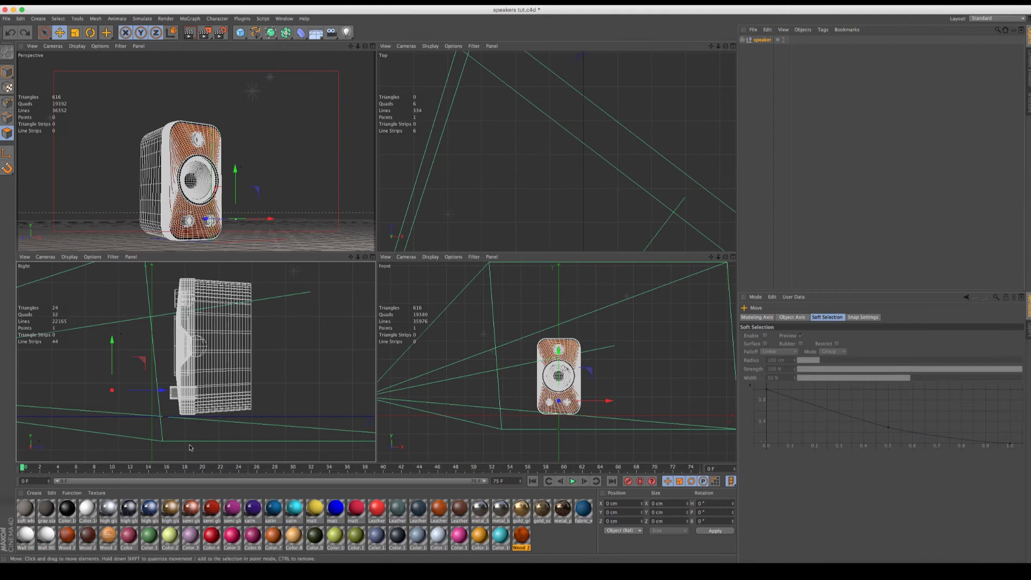
Step: Tilt the speaker back about 3 degrees and duplicate it as speaker.1
{"action": "key", "text": "r"}
{"action": "left_click_drag", "start_coordinate": [147, 344], "coordinate": [150, 337]}
{"action": "key", "text": "e"}
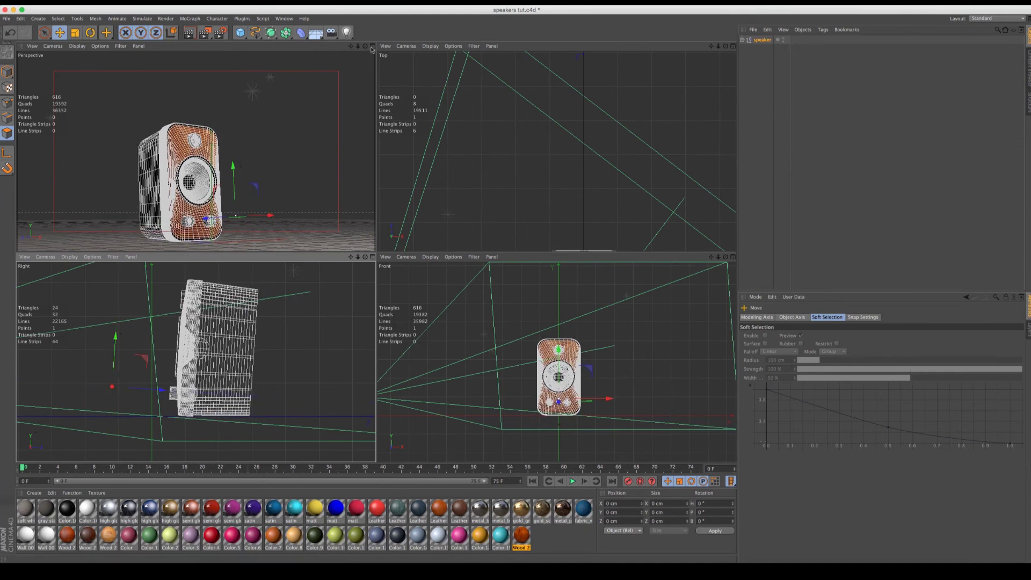
{"action": "key", "text": "F1"}
{"action": "left_click_drag", "start_coordinate": [761, 40], "coordinate": [763, 63]}
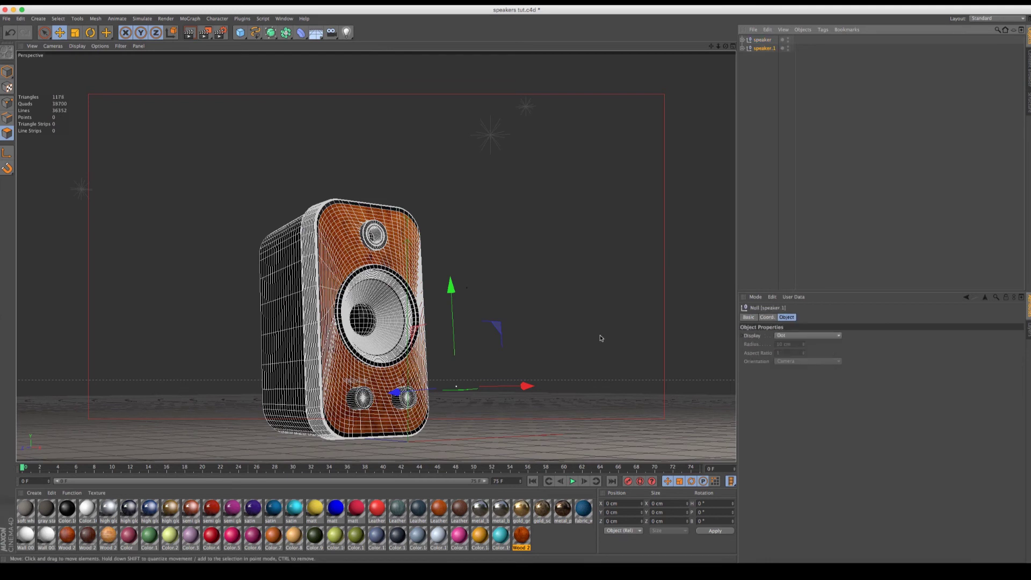
Step: Slide the copied speaker along X to sit beside the original
{"action": "left_click_drag", "start_coordinate": [491, 385], "coordinate": [543, 376]}
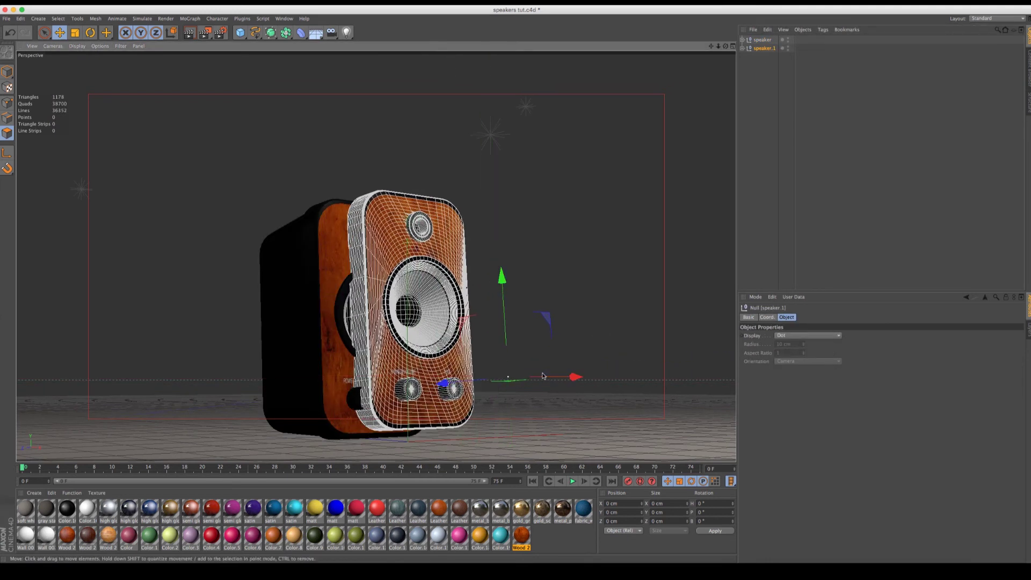
{"action": "key", "text": "super+z"}
{"action": "key", "text": "super+e"}
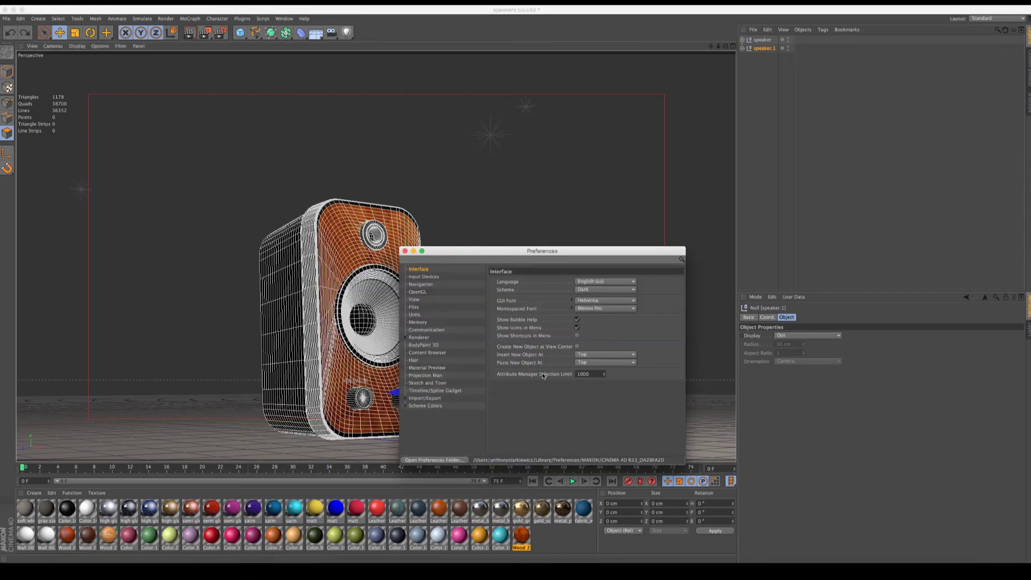
{"action": "left_click", "coordinate": [405, 251]}
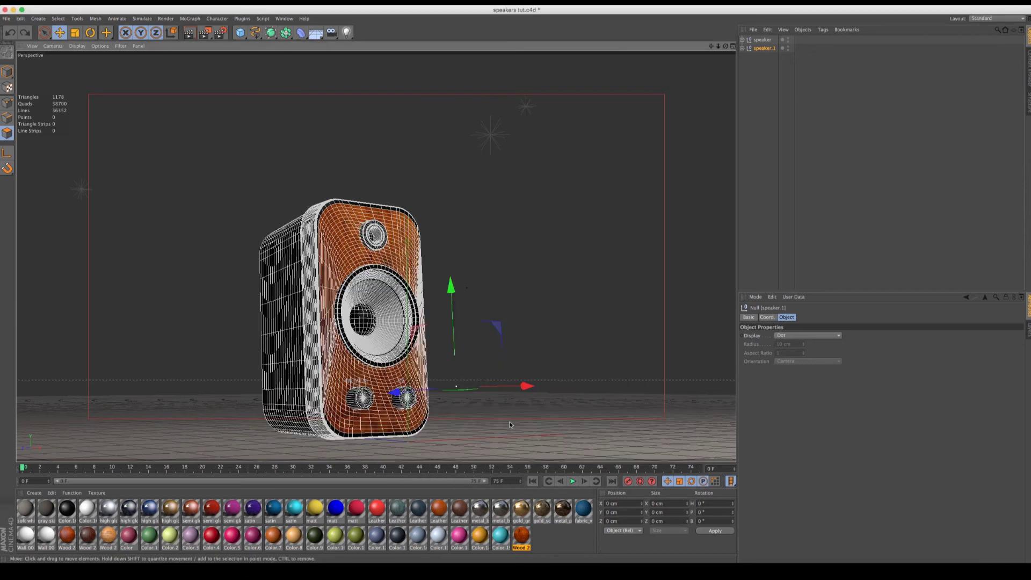
{"action": "left_click", "coordinate": [733, 46]}
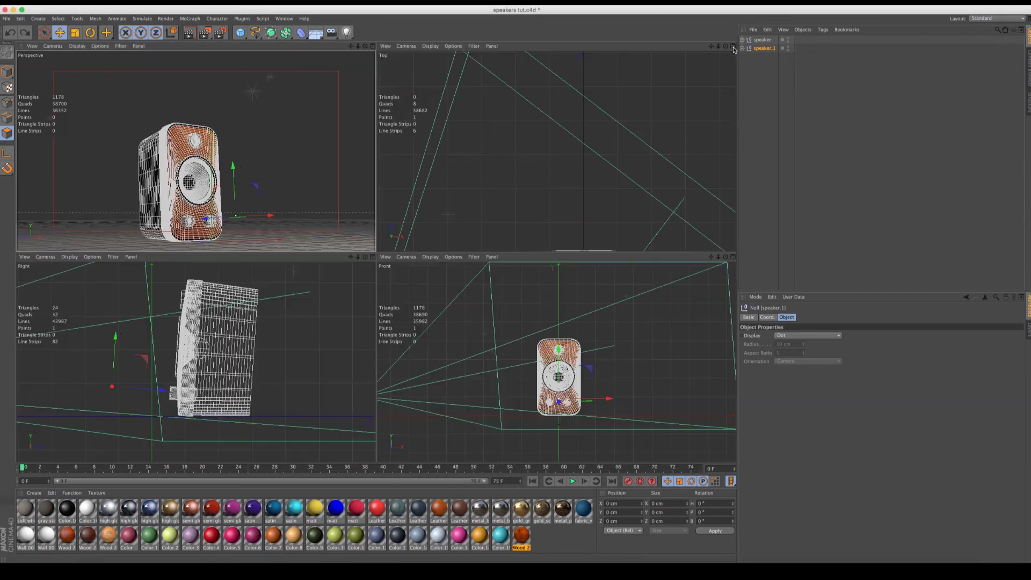
{"action": "left_click_drag", "start_coordinate": [611, 399], "coordinate": [664, 399]}
{"action": "left_click", "coordinate": [747, 53]}
Step: Delete Cylinder and Cylinder.1 from the copy's rings group
{"action": "left_click", "coordinate": [743, 48]}
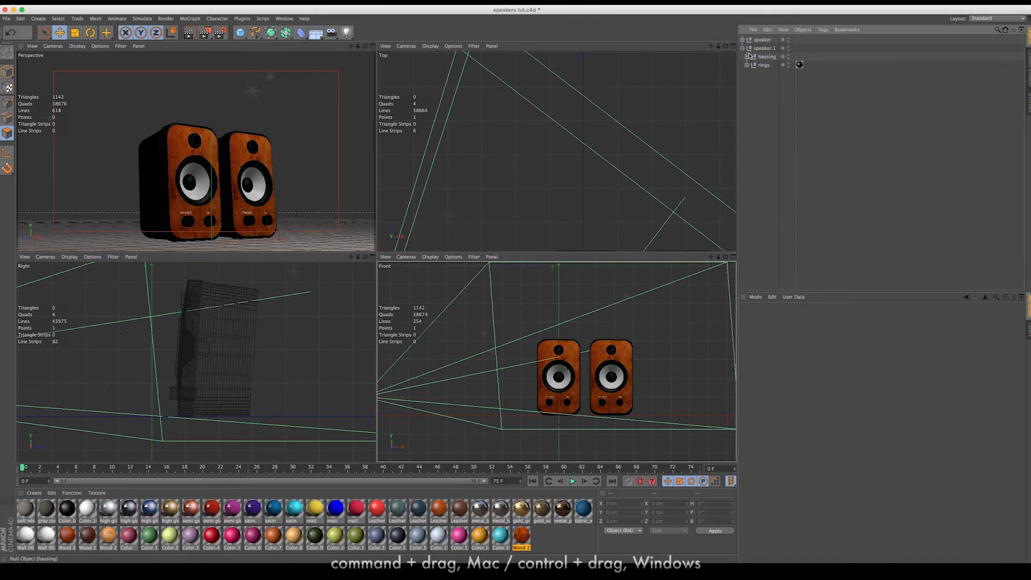
{"action": "left_click", "coordinate": [748, 65]}
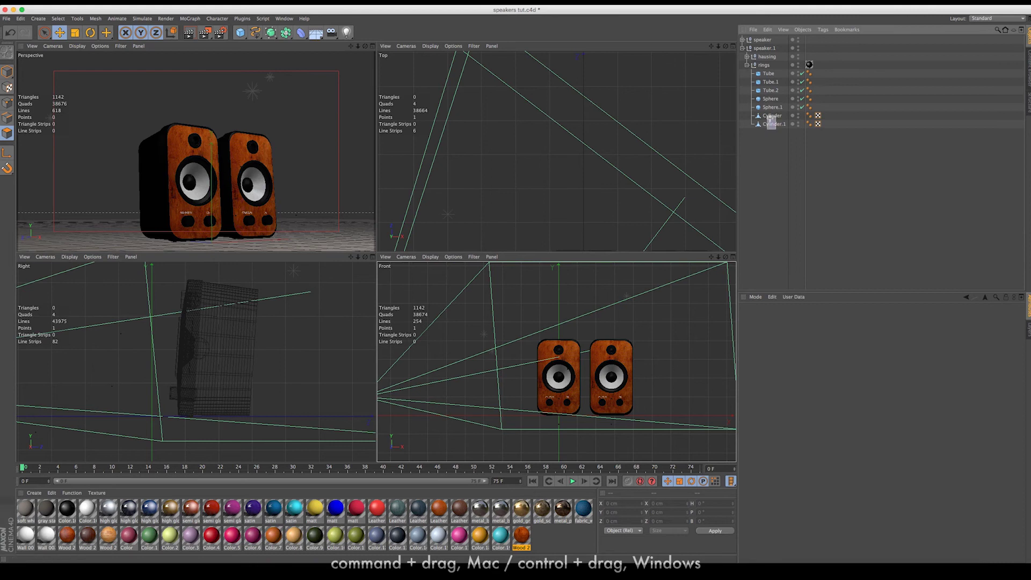
{"action": "left_click", "coordinate": [772, 116]}
{"action": "left_click", "coordinate": [774, 124], "text": "shift"}
{"action": "key", "text": "Delete"}
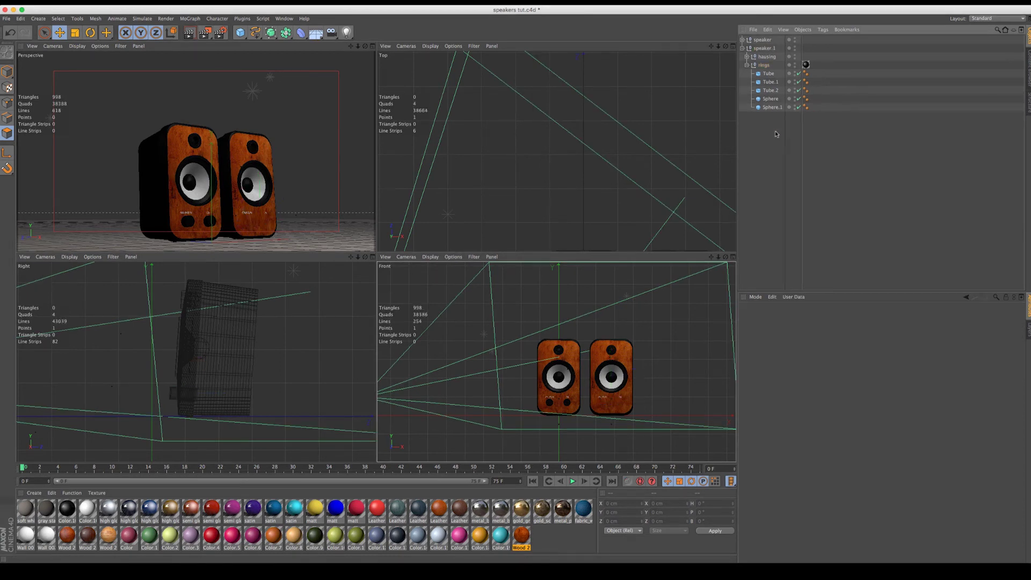
Step: Duplicate the Wood 2 material and hide one layer of its texture
{"action": "left_click_drag", "start_coordinate": [520, 538], "coordinate": [549, 539]}
{"action": "double_click", "coordinate": [543, 537]}
{"action": "left_click", "coordinate": [215, 119]}
{"action": "left_click", "coordinate": [237, 117]}
{"action": "left_click", "coordinate": [182, 157]}
Step: Apply the new wood material to Sphere.1 and the housing cylinder, then render both speakers
{"action": "left_click", "coordinate": [114, 50]}
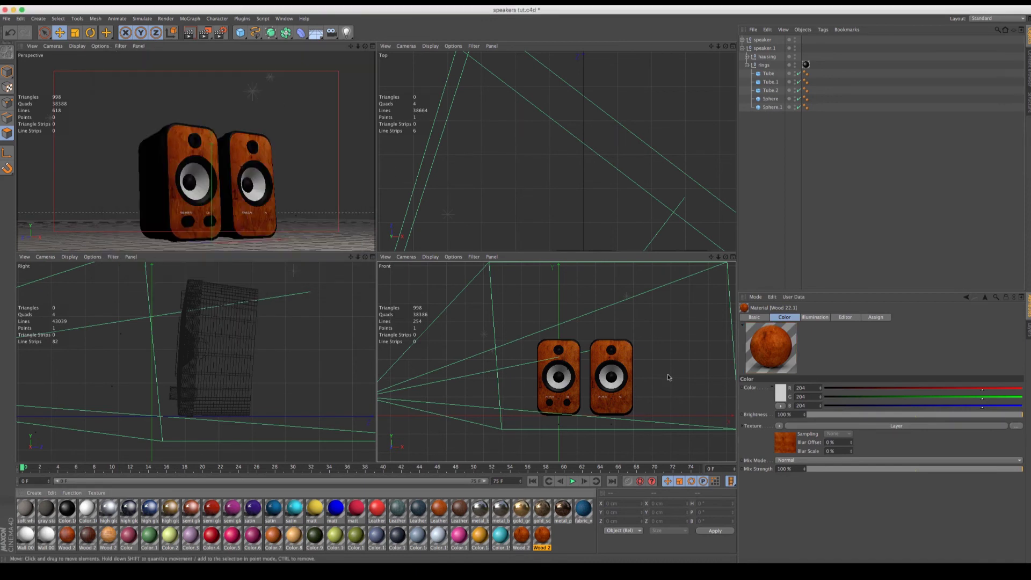
{"action": "left_click_drag", "start_coordinate": [547, 532], "coordinate": [573, 532]}
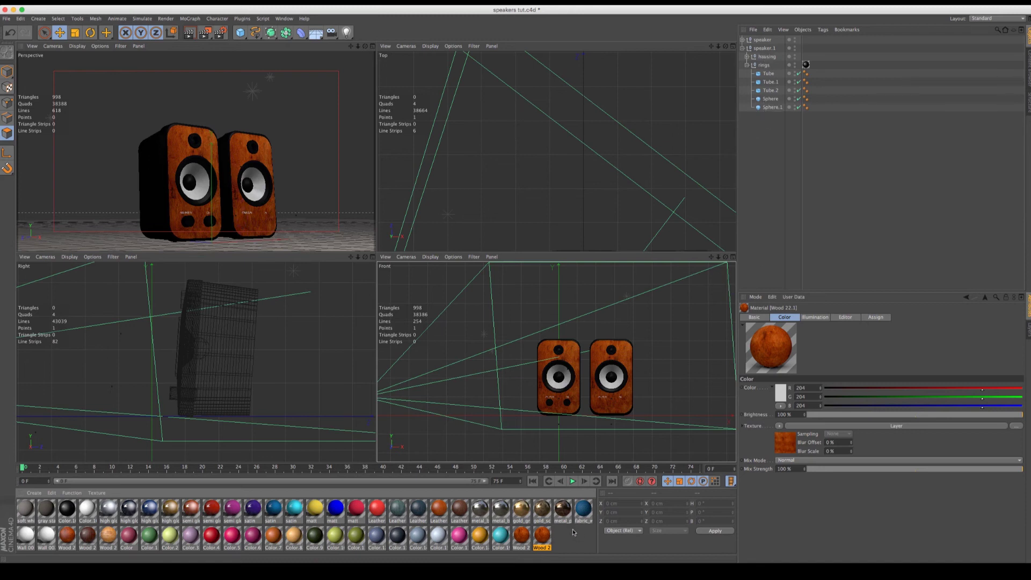
{"action": "left_click", "coordinate": [747, 57]}
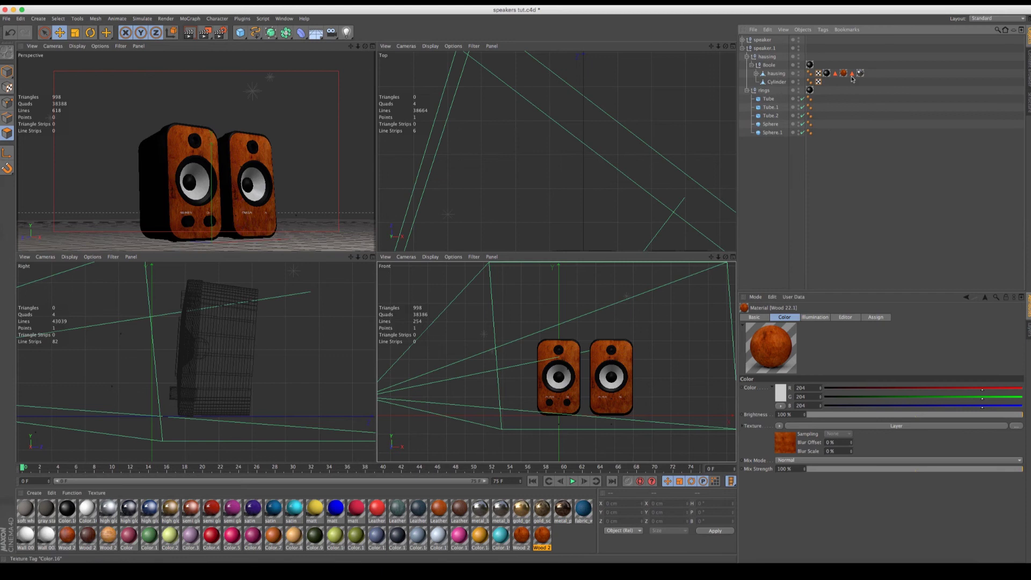
{"action": "left_click_drag", "start_coordinate": [542, 536], "coordinate": [830, 85]}
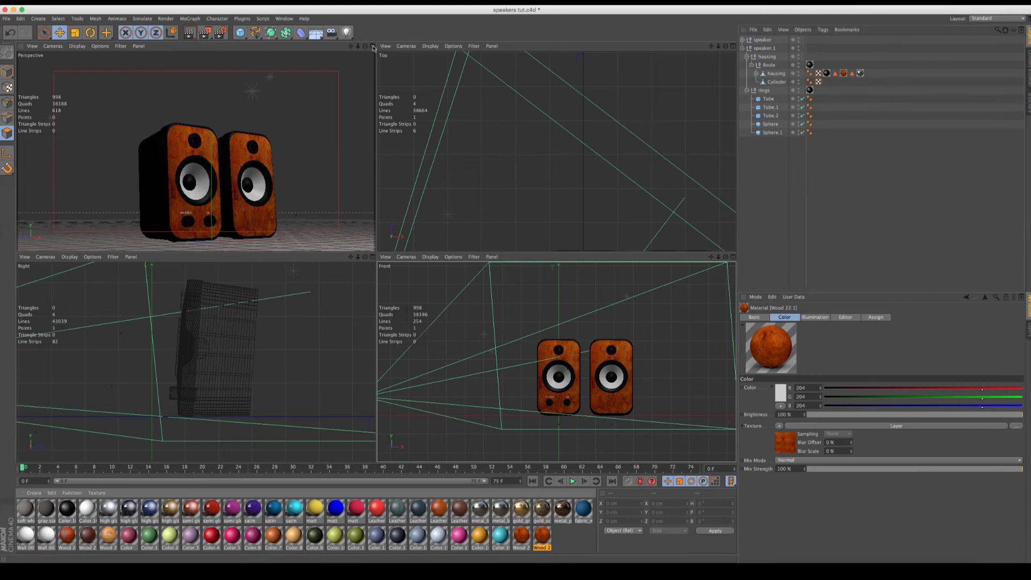
{"action": "middle_click", "coordinate": [256, 88]}
{"action": "left_click", "coordinate": [189, 36]}
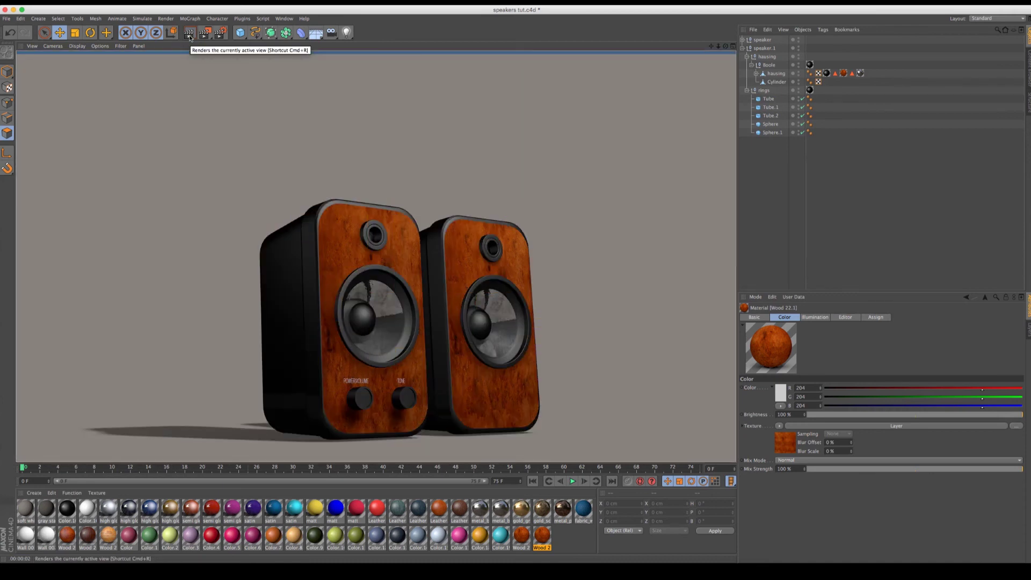
{"action": "left_click", "coordinate": [743, 48]}
Step: Move the Basic prelight 1 group below speaker.1 in the object list and expand it
{"action": "left_click", "coordinate": [1029, 330]}
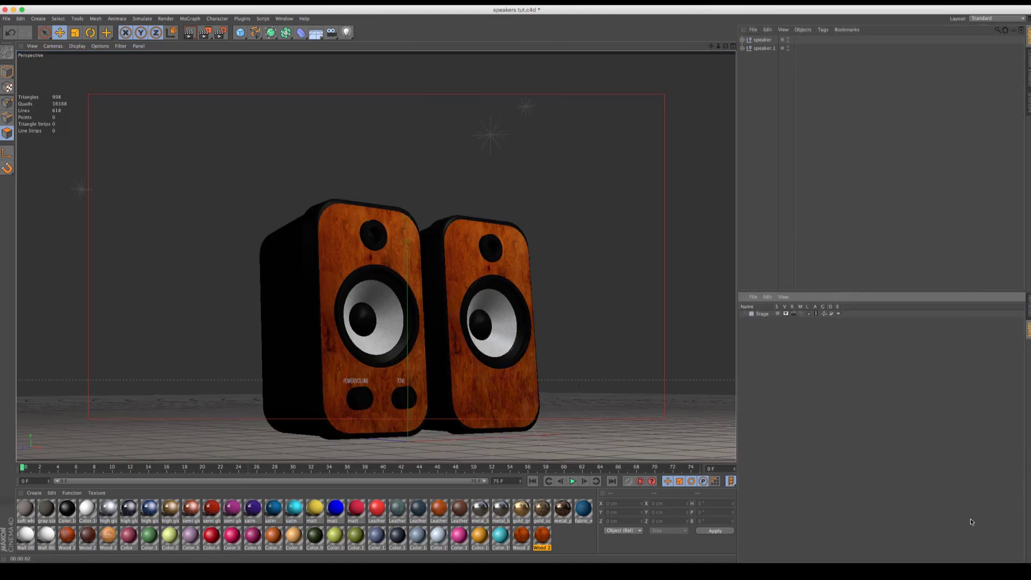
{"action": "left_click", "coordinate": [802, 315]}
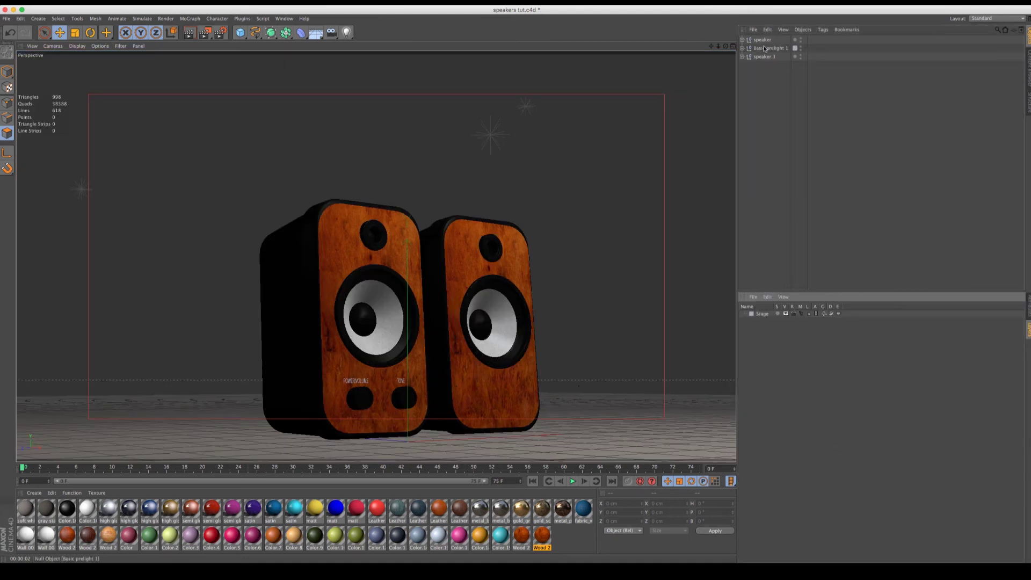
{"action": "left_click_drag", "start_coordinate": [764, 47], "coordinate": [762, 111]}
{"action": "left_click", "coordinate": [746, 57]}
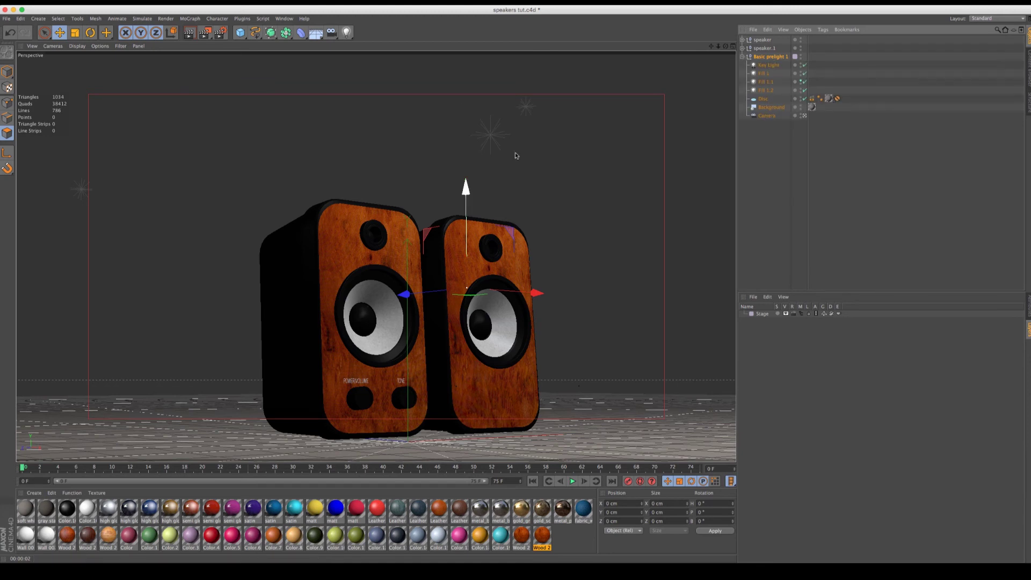
{"action": "left_click_drag", "start_coordinate": [726, 47], "coordinate": [521, 288]}
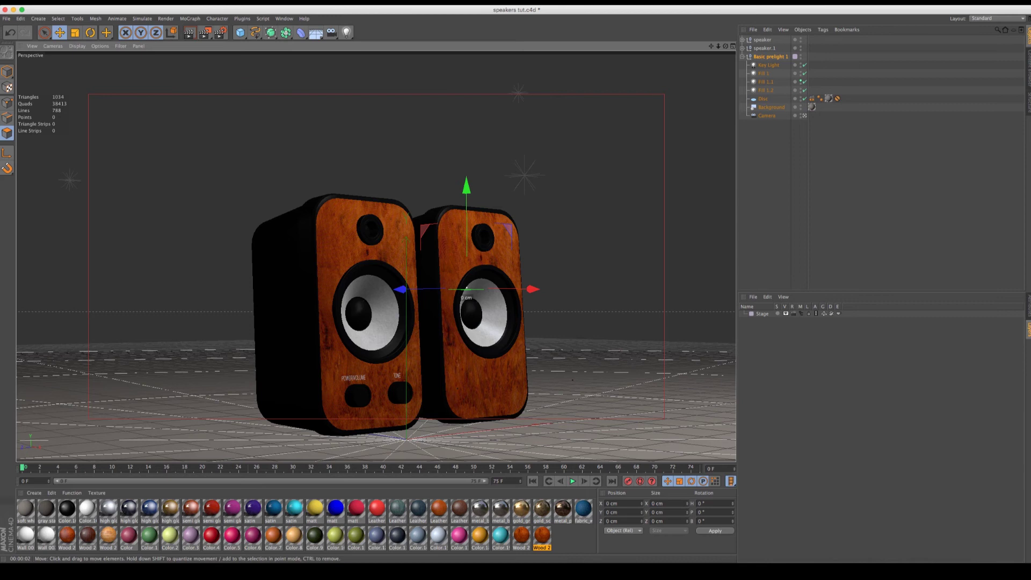
Step: Shrink the colour wheel image window and place it beside the scene over the Objects panel
{"action": "key", "text": "super+Tab"}
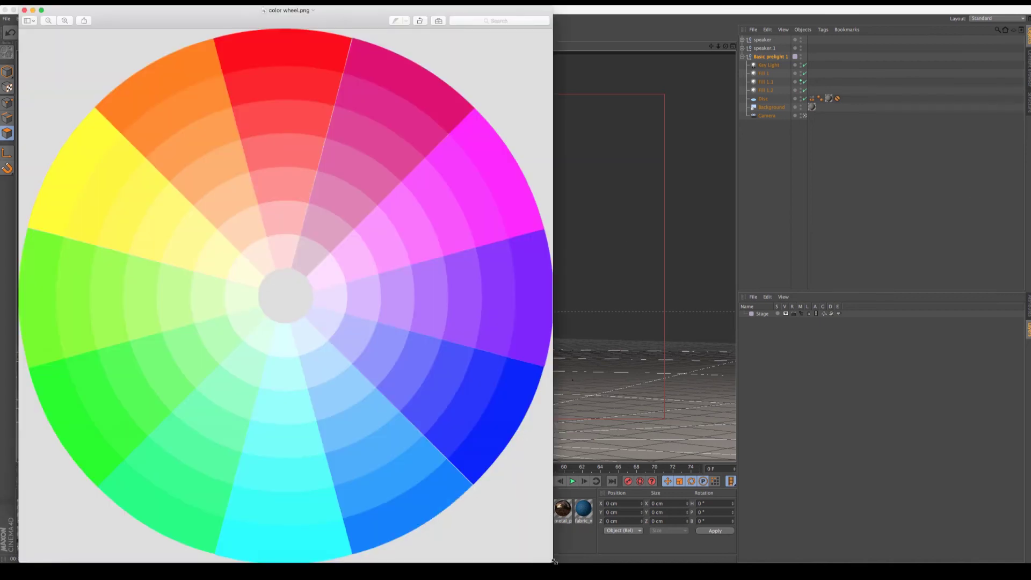
{"action": "left_click_drag", "start_coordinate": [554, 562], "coordinate": [253, 235]}
{"action": "left_click_drag", "start_coordinate": [92, 13], "coordinate": [782, 168]}
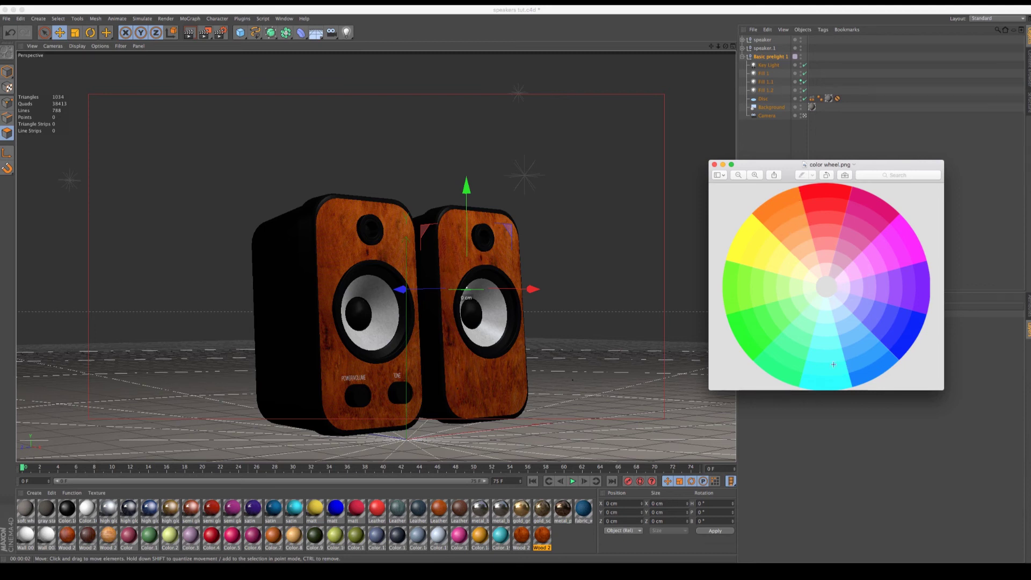
Step: Apply the cyan material to the Disc floor and the Background, rendering to check the colours
{"action": "left_click", "coordinate": [714, 166]}
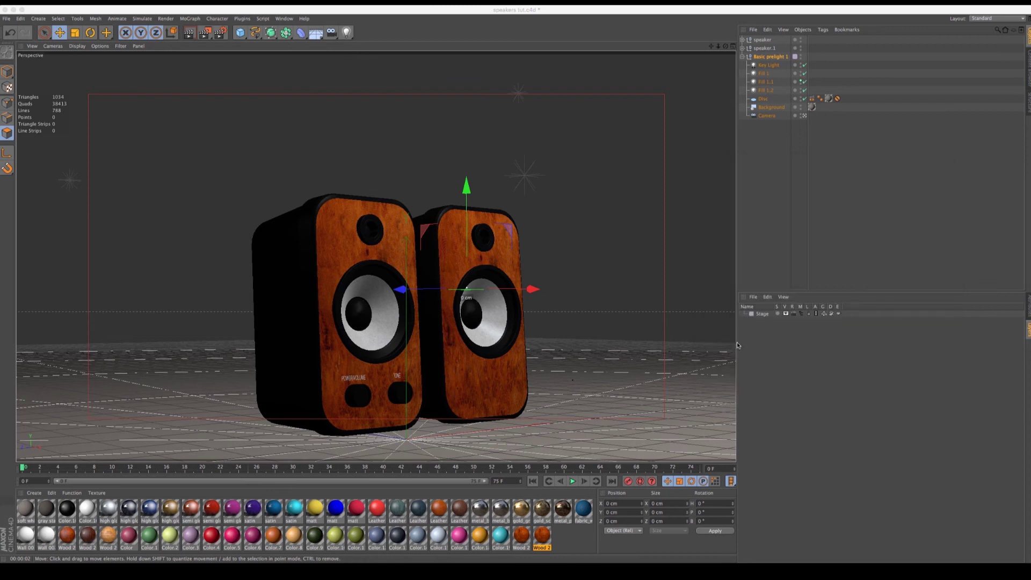
{"action": "left_click_drag", "start_coordinate": [501, 537], "coordinate": [829, 99]}
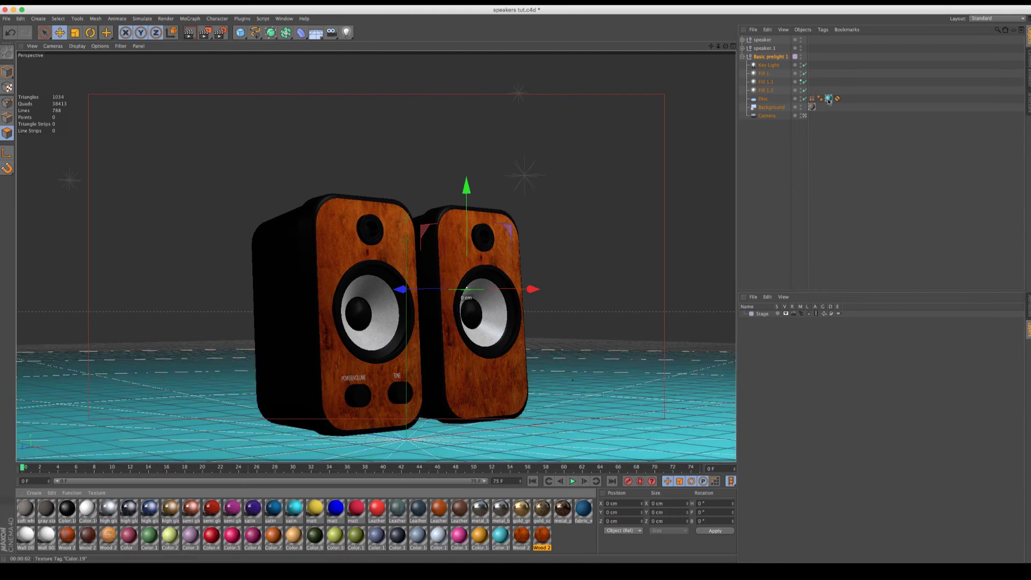
{"action": "left_click", "coordinate": [189, 34]}
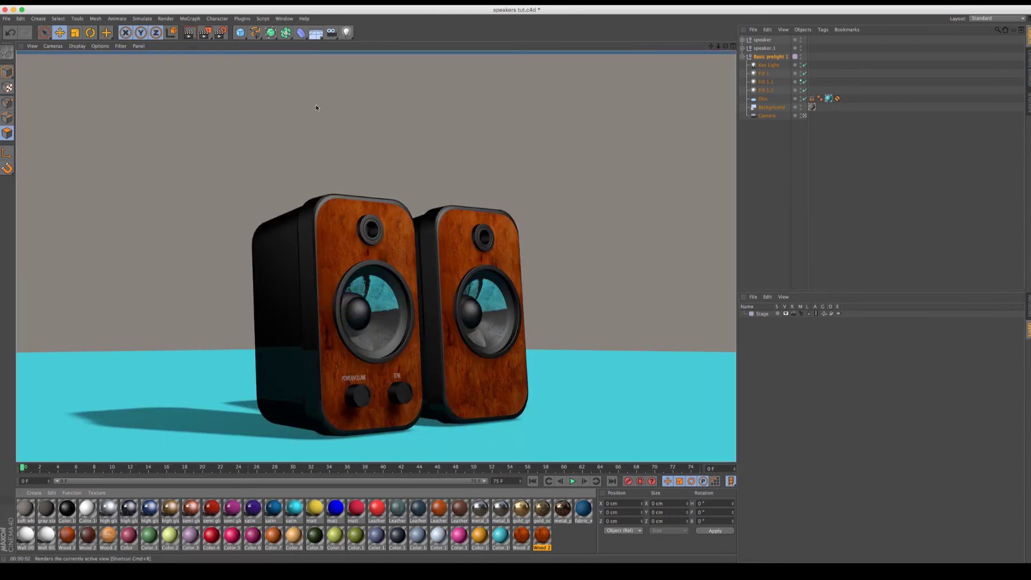
{"action": "left_click_drag", "start_coordinate": [498, 542], "coordinate": [811, 106]}
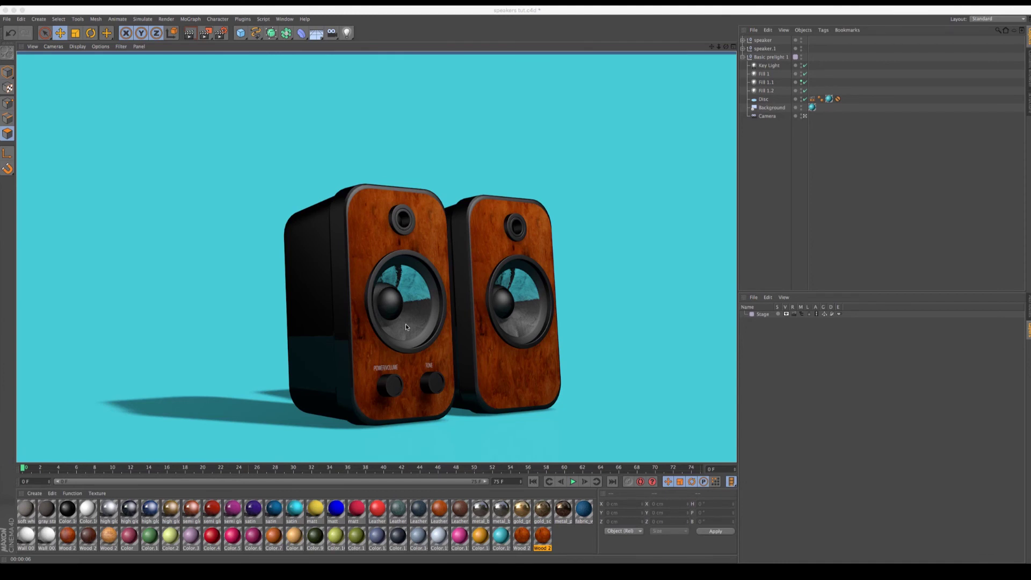
{"action": "left_click", "coordinate": [240, 33]}
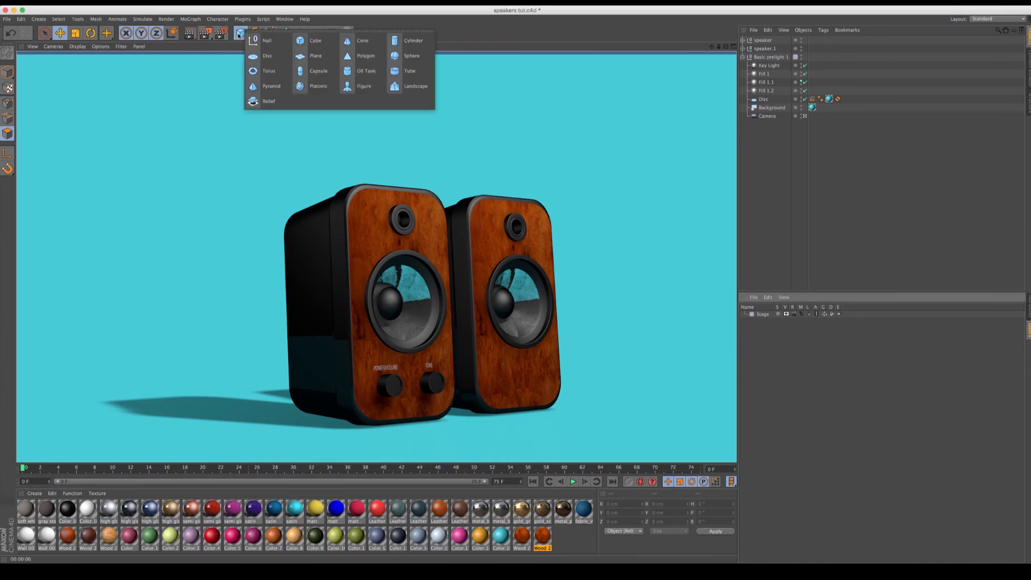
Step: Add a Disc primitive at the bottom of the object list, oriented +Z and raised to speaker height
{"action": "left_click", "coordinate": [264, 55]}
{"action": "left_click_drag", "start_coordinate": [759, 40], "coordinate": [774, 161]}
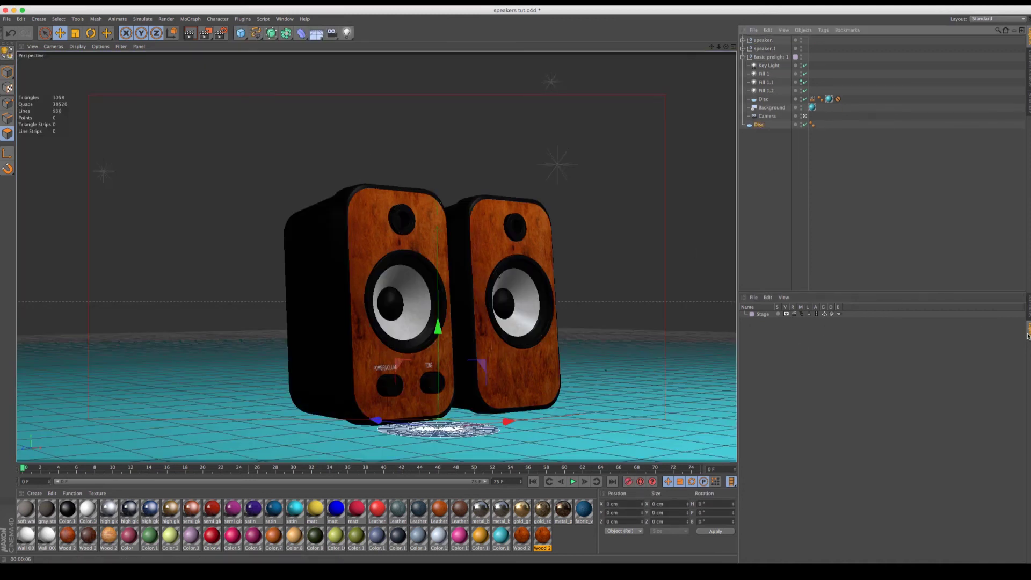
{"action": "left_click", "coordinate": [1029, 306]}
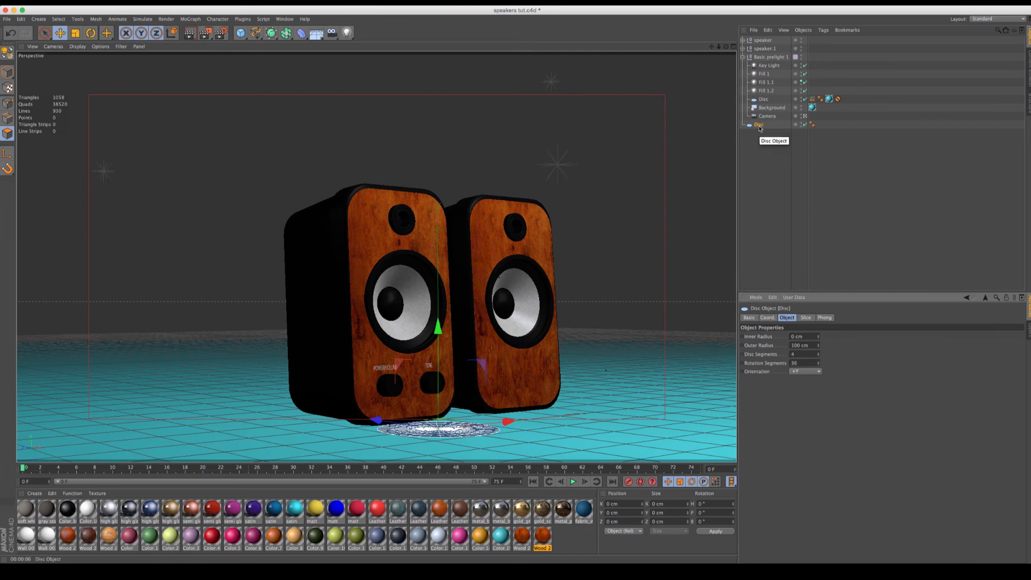
{"action": "left_click", "coordinate": [816, 371]}
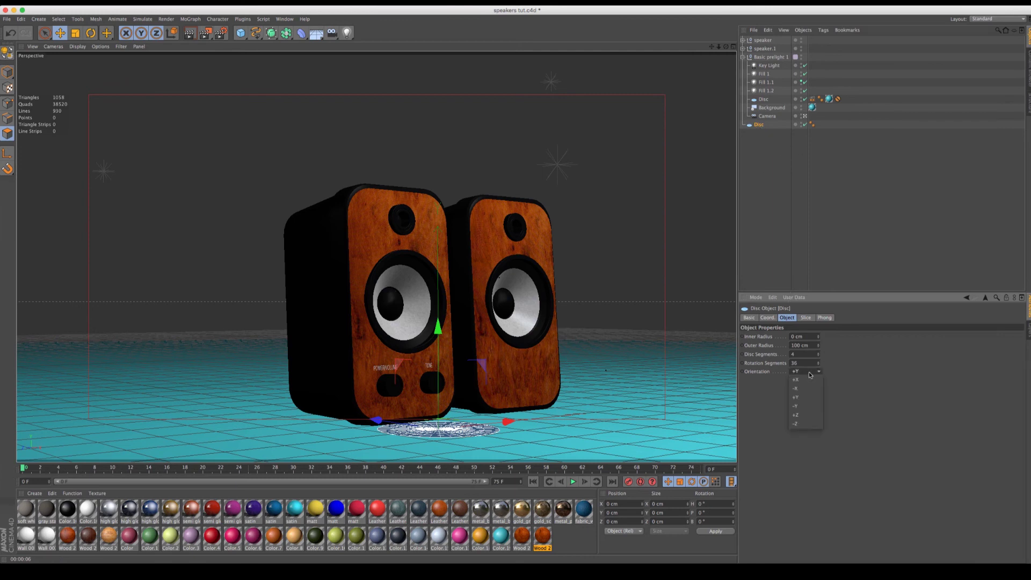
{"action": "left_click", "coordinate": [805, 418]}
{"action": "left_click_drag", "start_coordinate": [438, 350], "coordinate": [438, 250]}
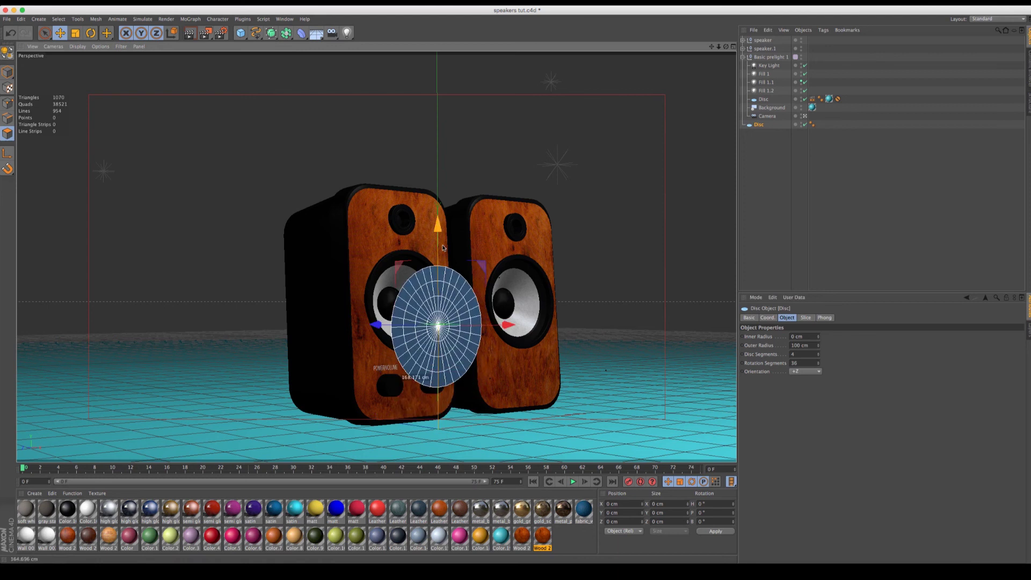
Step: Switch to the four-view layout with the front view zoomed in and shown as Hidden Line
{"action": "left_click_drag", "start_coordinate": [725, 48], "coordinate": [521, 287]}
{"action": "left_click_drag", "start_coordinate": [712, 46], "coordinate": [522, 288]}
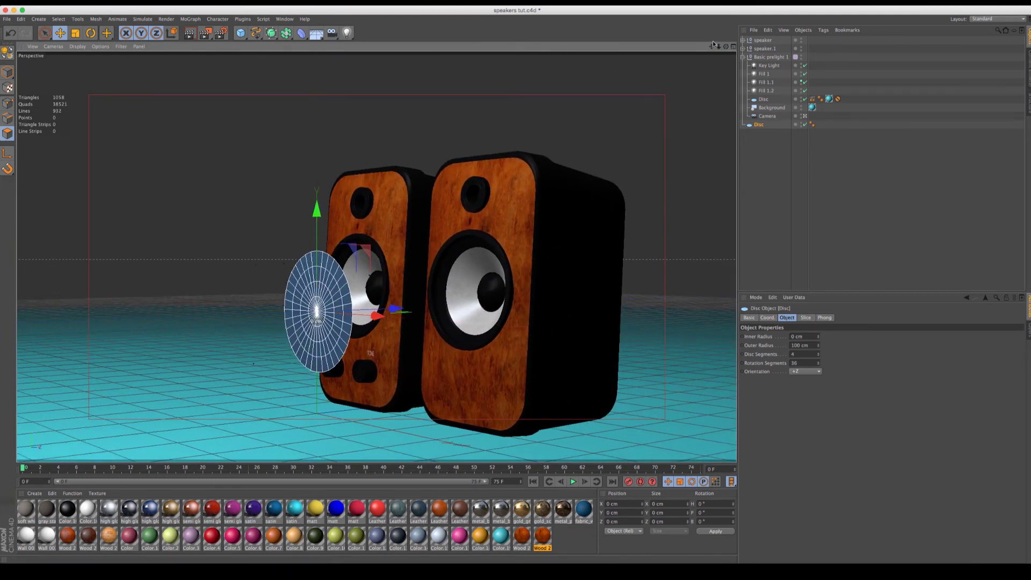
{"action": "left_click", "coordinate": [734, 46]}
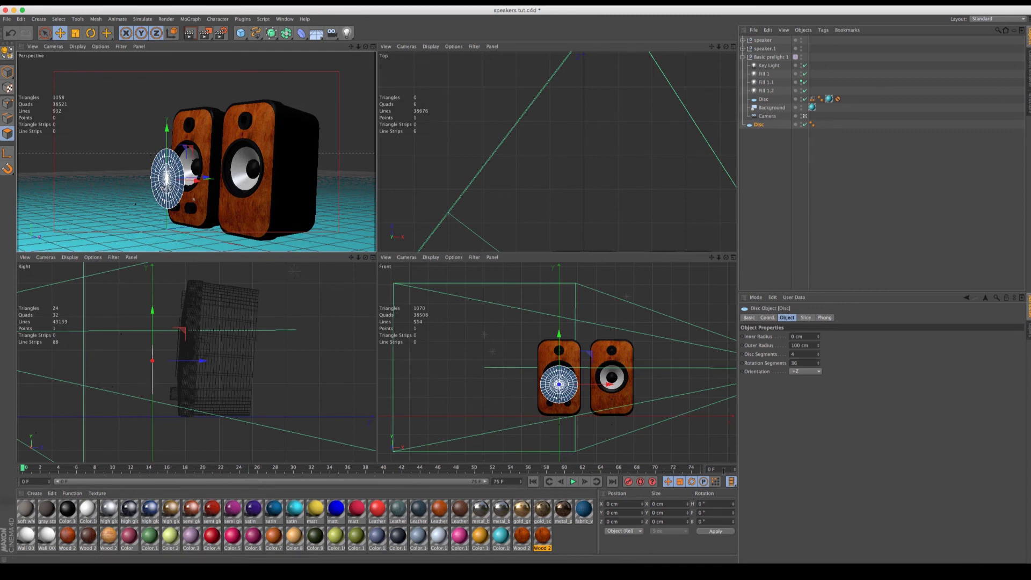
{"action": "left_click_drag", "start_coordinate": [719, 257], "coordinate": [705, 255]}
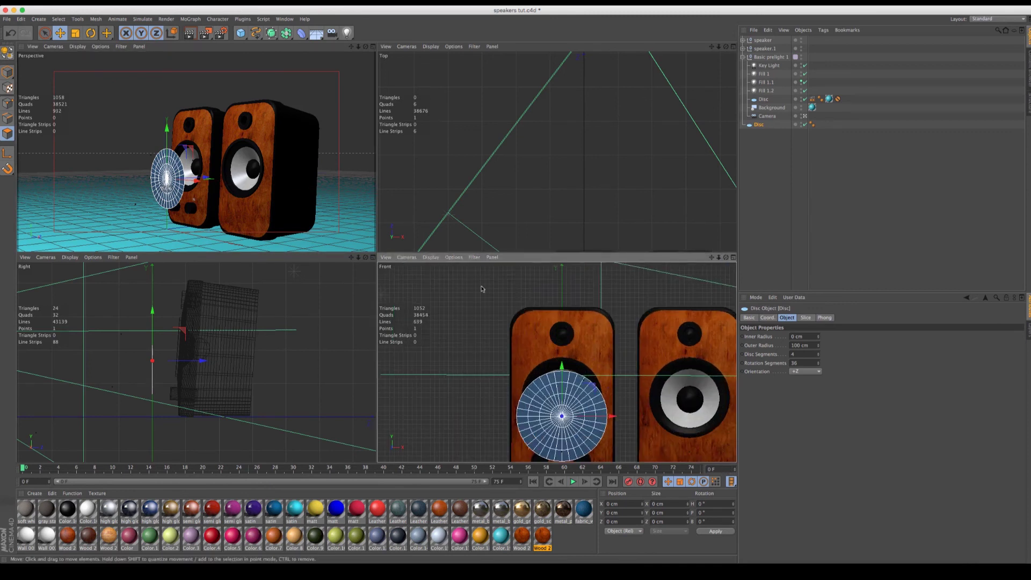
{"action": "left_click", "coordinate": [431, 258]}
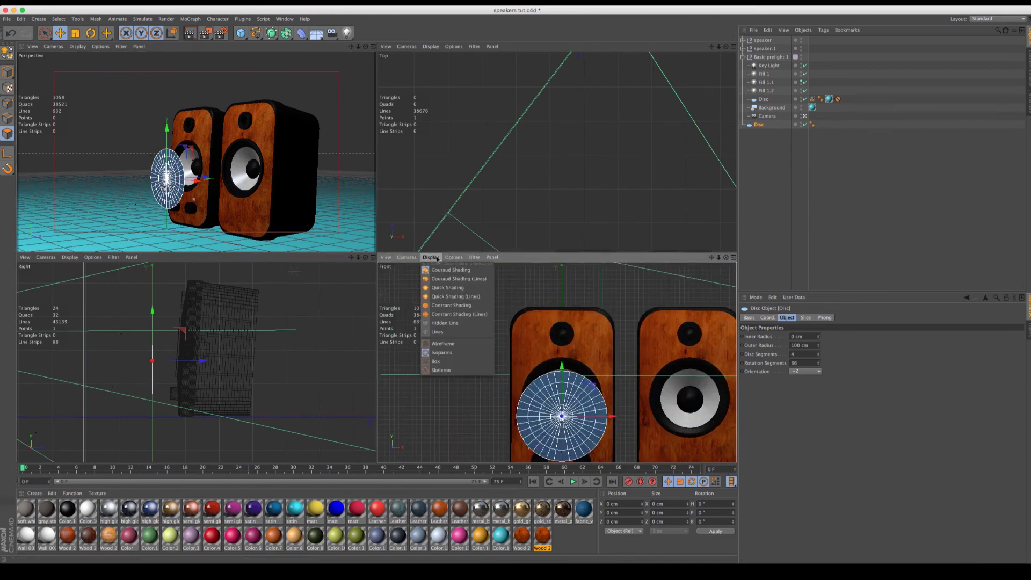
{"action": "left_click", "coordinate": [438, 323]}
{"action": "scroll", "coordinate": [582, 327], "scroll_direction": "down", "scroll_amount": 3}
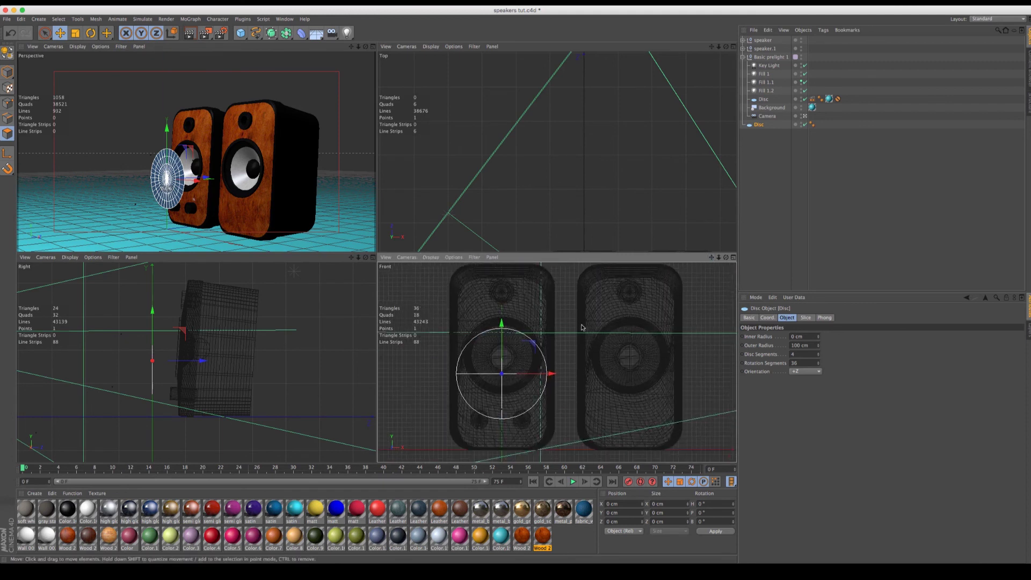
Step: Shrink the disc to a 78 cm outer radius and tilt and push it onto the left speaker's front
{"action": "left_click_drag", "start_coordinate": [501, 326], "coordinate": [526, 309]}
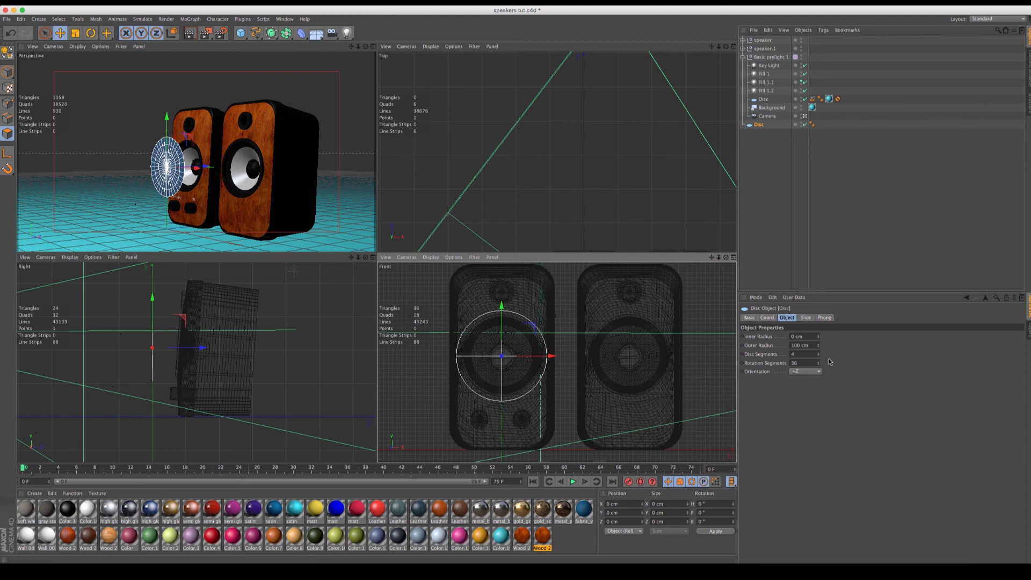
{"action": "left_click_drag", "start_coordinate": [820, 348], "coordinate": [821, 347]}
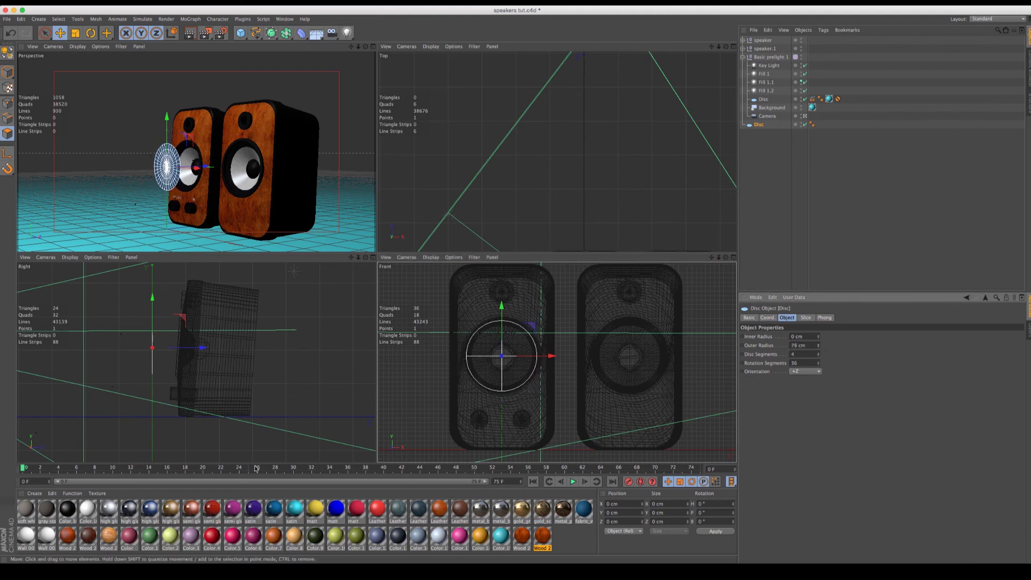
{"action": "key", "text": "r"}
{"action": "left_click_drag", "start_coordinate": [158, 403], "coordinate": [151, 405]}
{"action": "key", "text": "e"}
{"action": "left_click_drag", "start_coordinate": [178, 352], "coordinate": [200, 351]}
{"action": "key", "text": "r"}
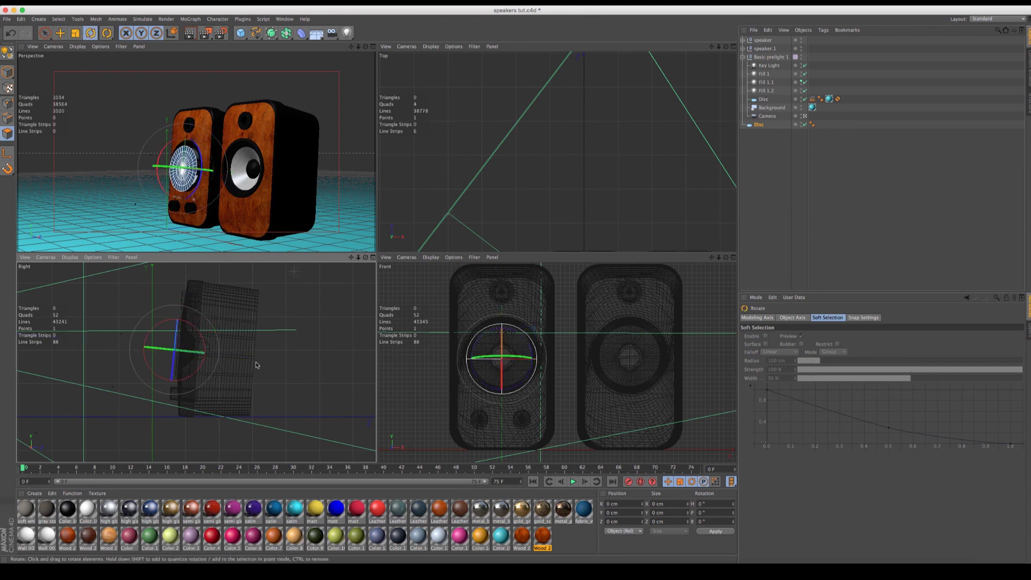
{"action": "key", "text": "e"}
{"action": "left_click_drag", "start_coordinate": [224, 356], "coordinate": [214, 355]}
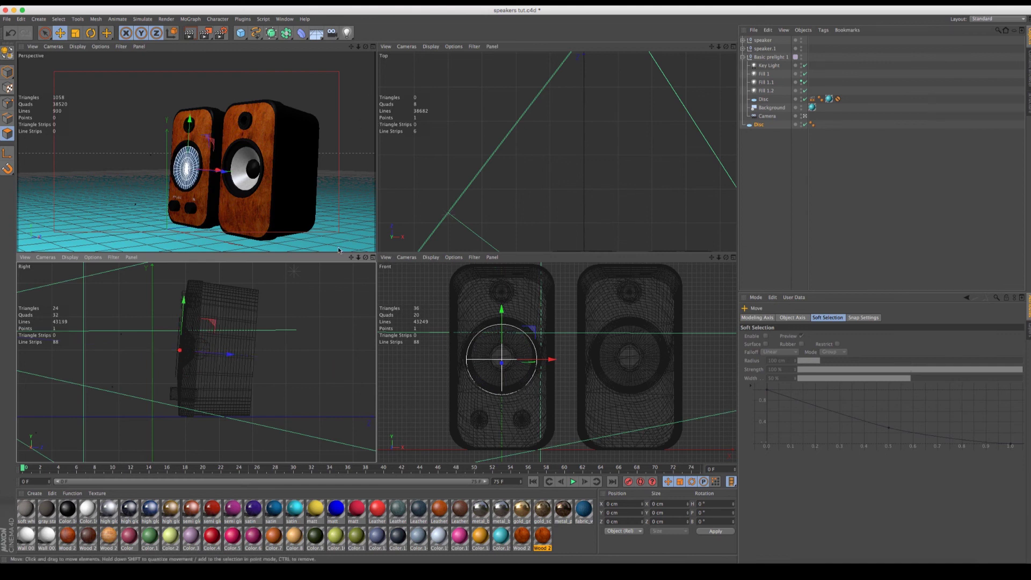
Step: Nudge the disc over the left driver, then duplicate it and move the copy over the right driver
{"action": "left_click_drag", "start_coordinate": [501, 314], "coordinate": [502, 306]}
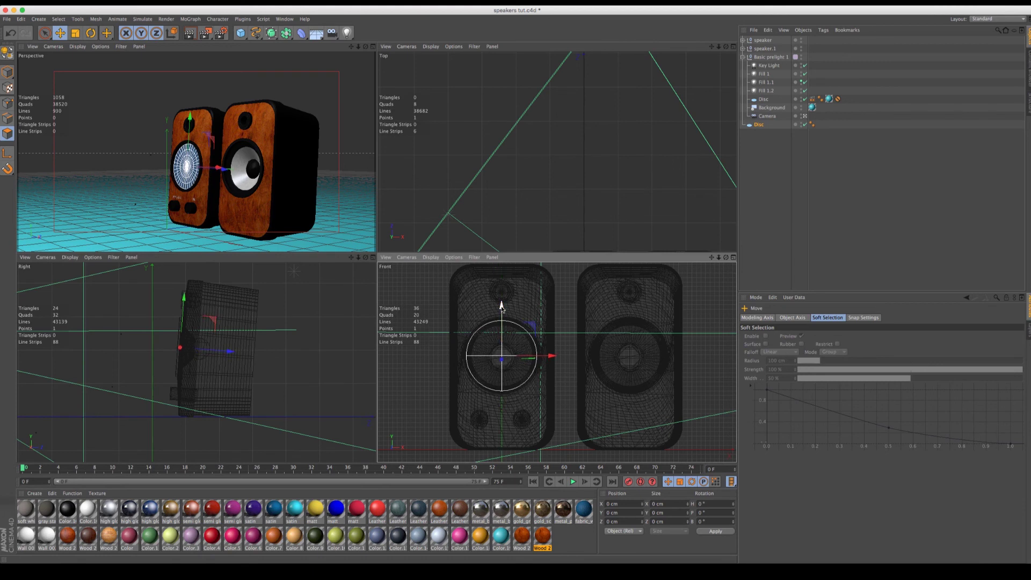
{"action": "left_click_drag", "start_coordinate": [758, 125], "coordinate": [755, 134]}
{"action": "left_click_drag", "start_coordinate": [552, 356], "coordinate": [679, 354]}
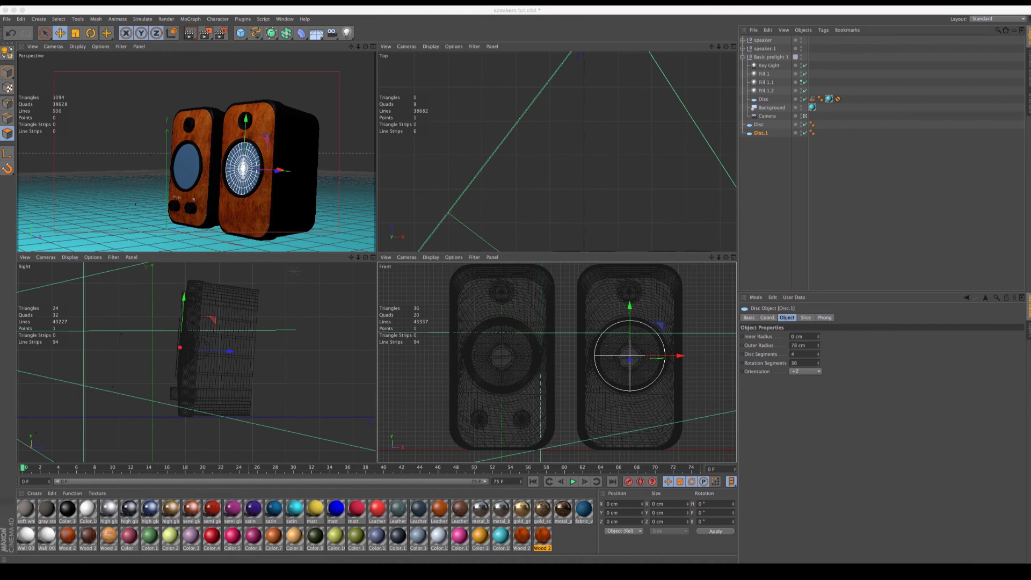
Step: Bring in the screen.jpg perforated mesh reference image and position its window
{"action": "left_click_drag", "start_coordinate": [0, 37], "coordinate": [620, 124]}
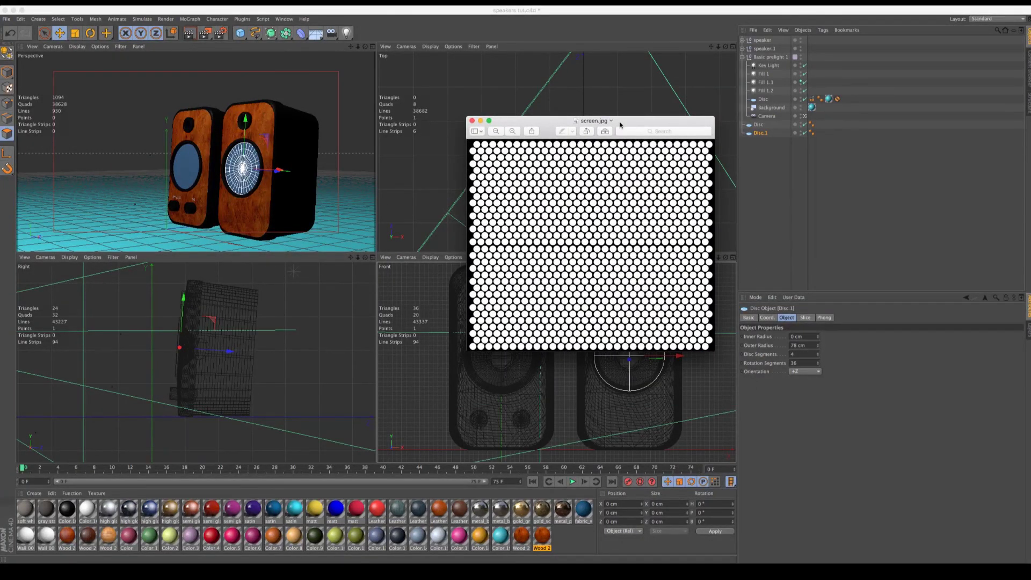
{"action": "left_click_drag", "start_coordinate": [502, 125], "coordinate": [1030, 137]}
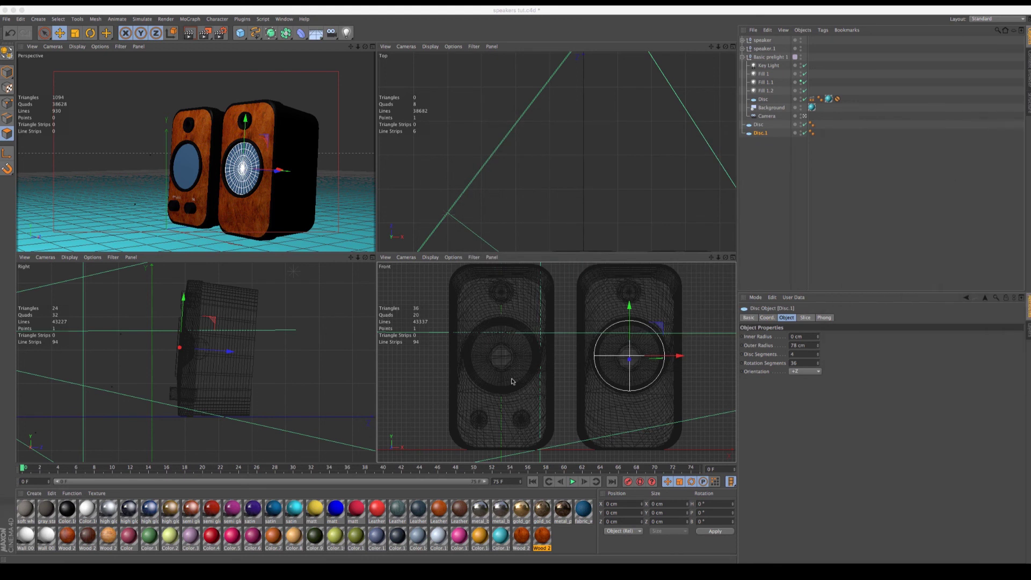
Step: Create a new material with its colour channel off and Colored specular mode
{"action": "double_click", "coordinate": [564, 540]}
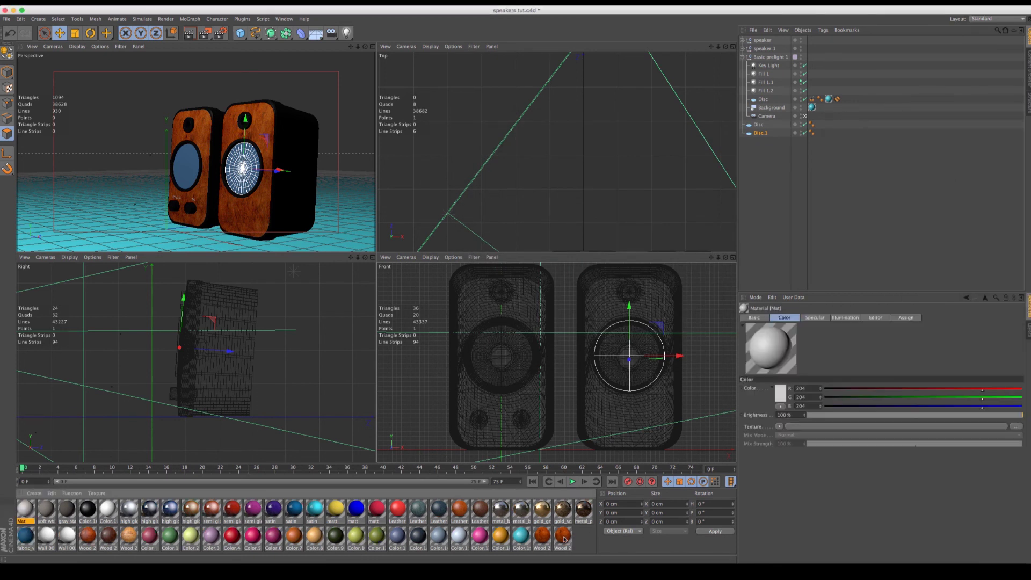
{"action": "double_click", "coordinate": [30, 508]}
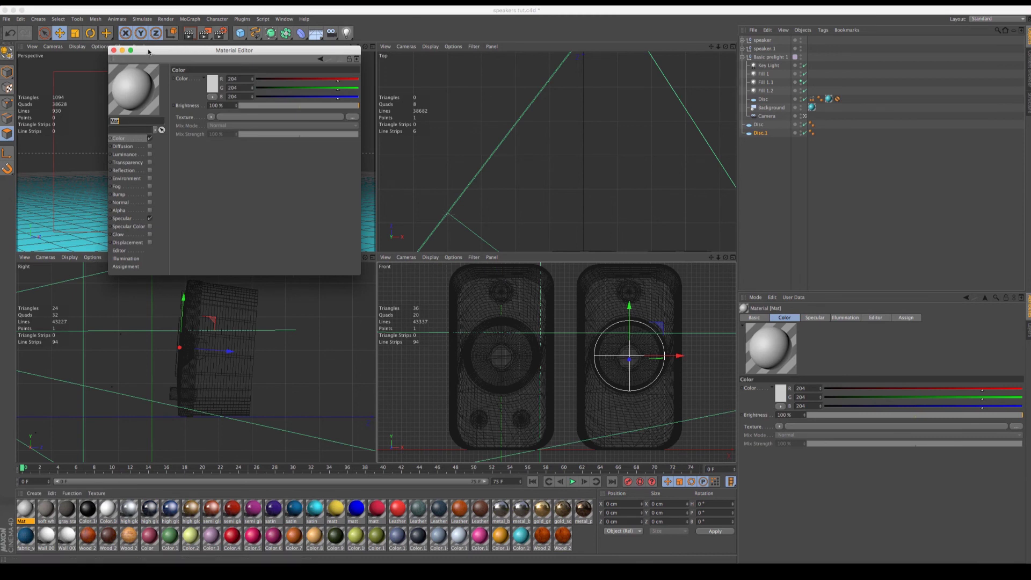
{"action": "left_click_drag", "start_coordinate": [149, 52], "coordinate": [262, 138]}
{"action": "left_click", "coordinate": [264, 224]}
{"action": "left_click", "coordinate": [264, 304]}
{"action": "left_click", "coordinate": [264, 304]}
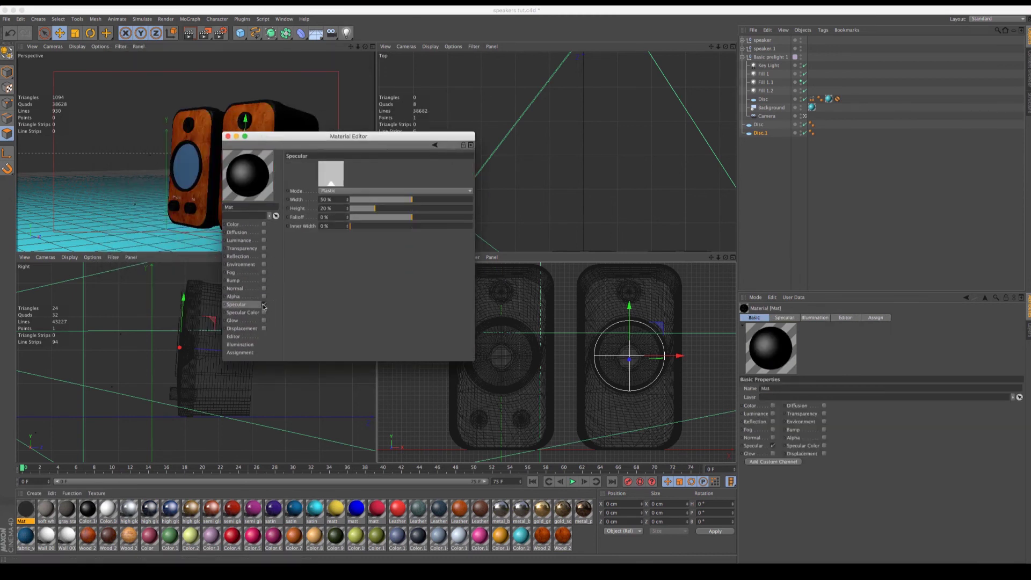
{"action": "left_click", "coordinate": [347, 189]}
{"action": "left_click", "coordinate": [340, 217]}
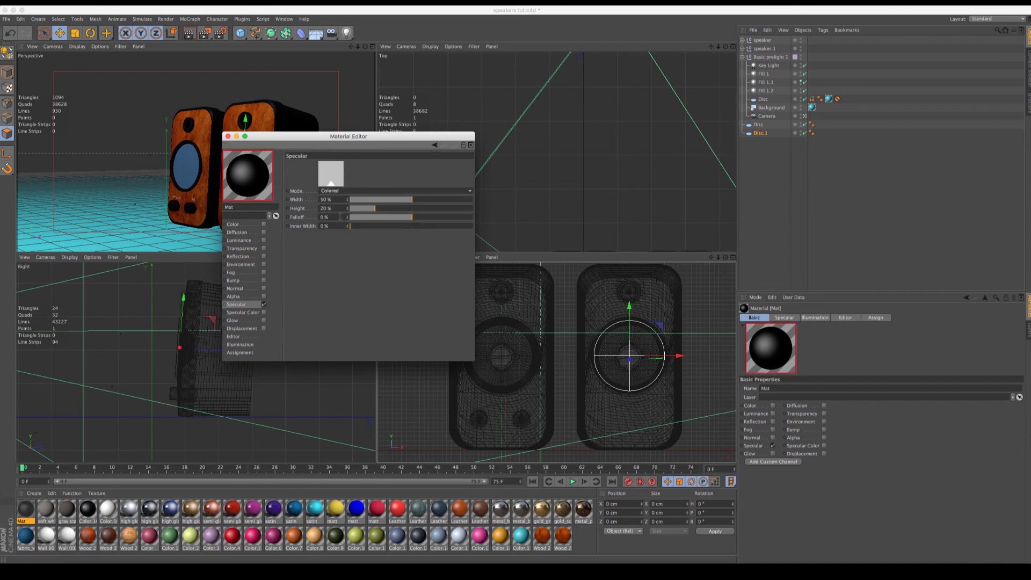
Step: Turn on Colored specular for both the Wood 22 and Wood 22.1 materials
{"action": "left_click", "coordinate": [543, 536]}
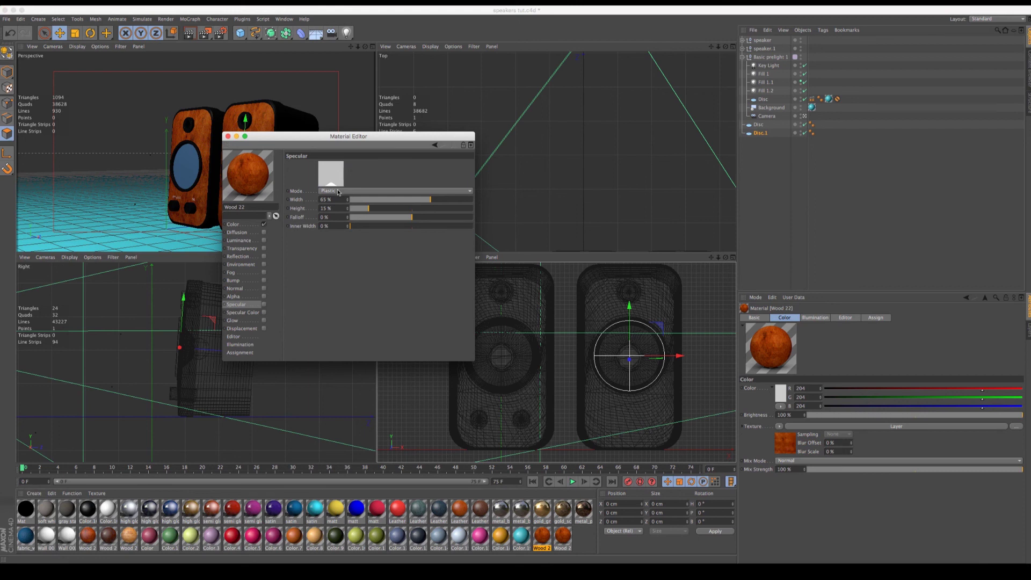
{"action": "left_click", "coordinate": [264, 304]}
{"action": "left_click", "coordinate": [345, 191]}
{"action": "left_click", "coordinate": [342, 217]}
{"action": "double_click", "coordinate": [563, 536]}
{"action": "left_click", "coordinate": [263, 304]}
{"action": "left_click", "coordinate": [353, 191]}
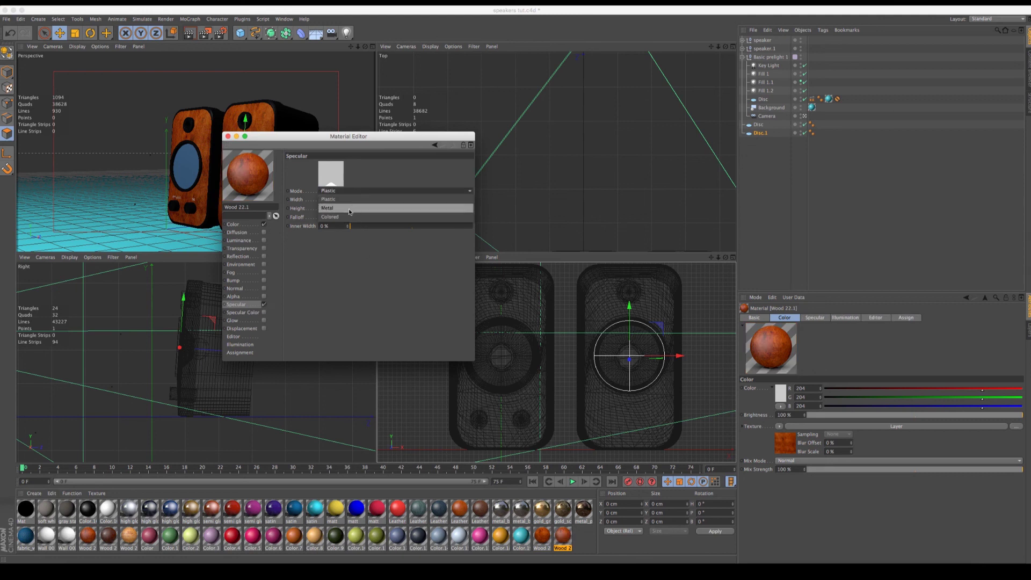
{"action": "left_click", "coordinate": [343, 217]}
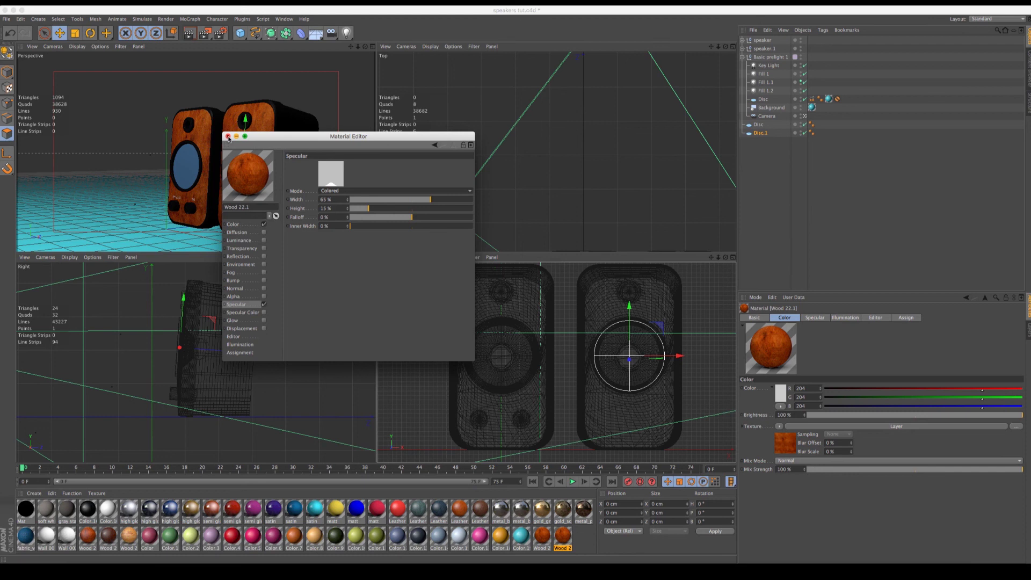
{"action": "left_click", "coordinate": [228, 136]}
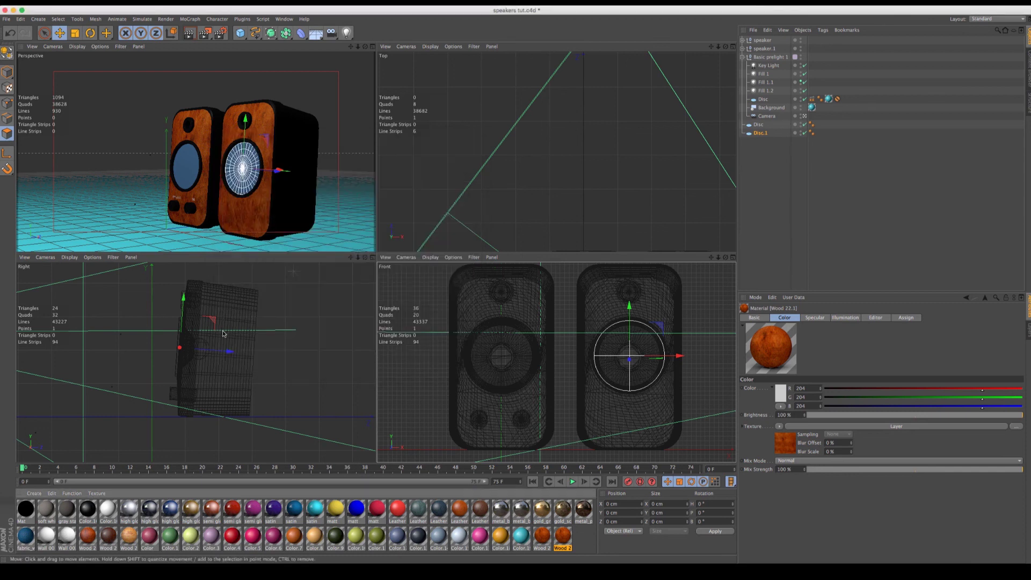
Step: Give the black Mat material an inverted Alpha channel loaded from screen.jpg so circles become holes
{"action": "double_click", "coordinate": [28, 513]}
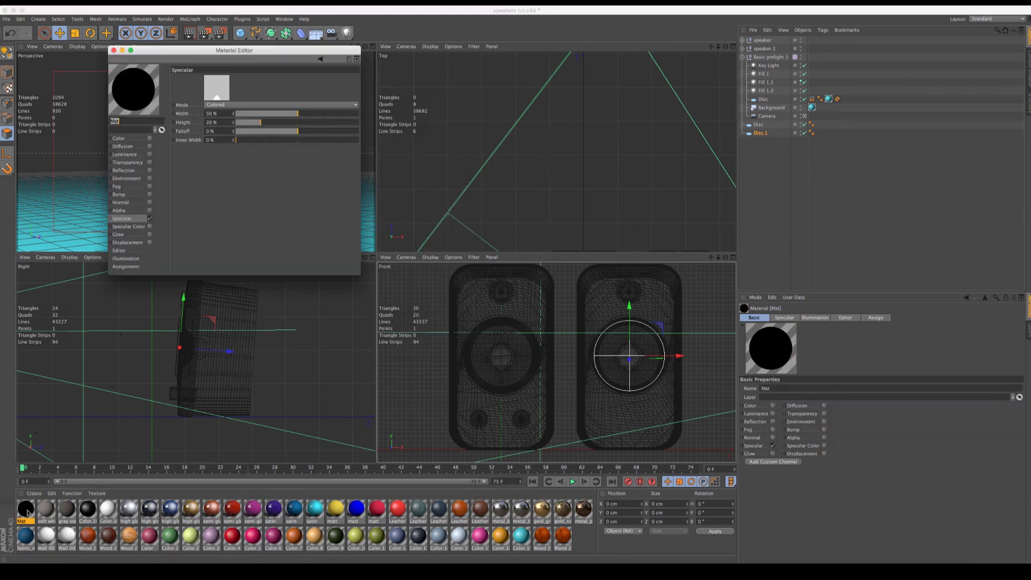
{"action": "left_click_drag", "start_coordinate": [197, 57], "coordinate": [441, 155]}
{"action": "left_click", "coordinate": [395, 308]}
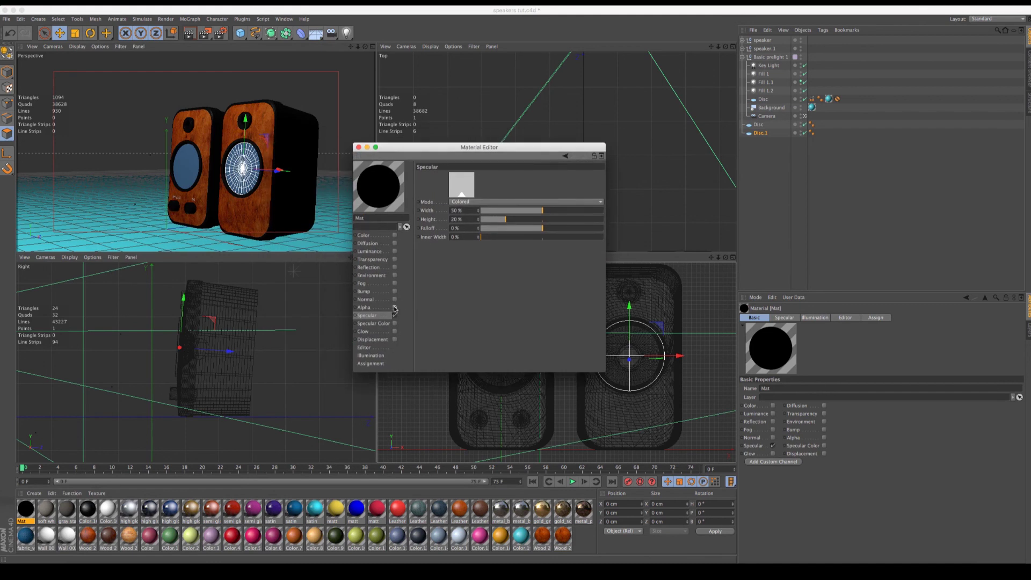
{"action": "left_click", "coordinate": [461, 227]}
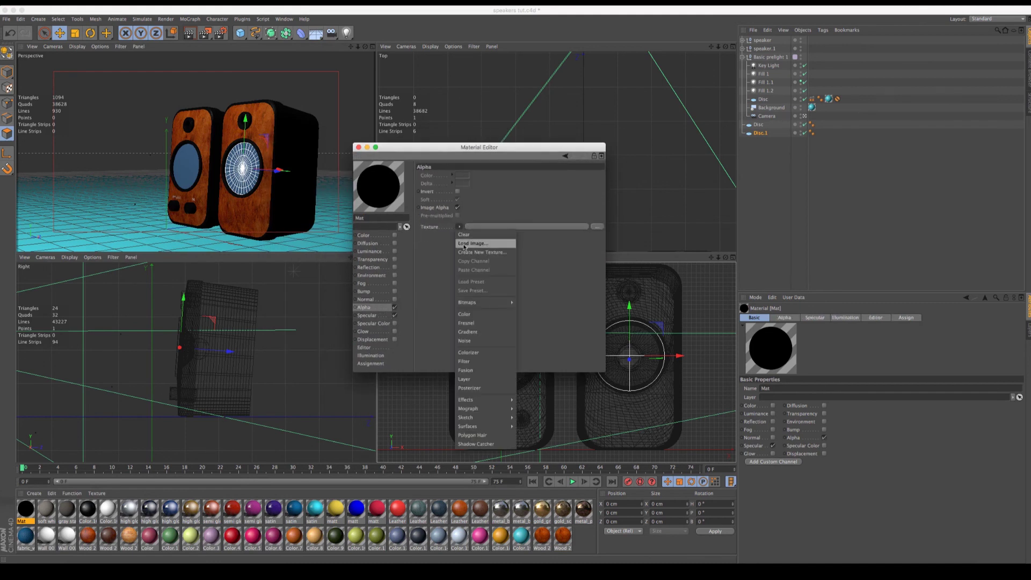
{"action": "left_click", "coordinate": [463, 243]}
{"action": "left_click", "coordinate": [257, 154]}
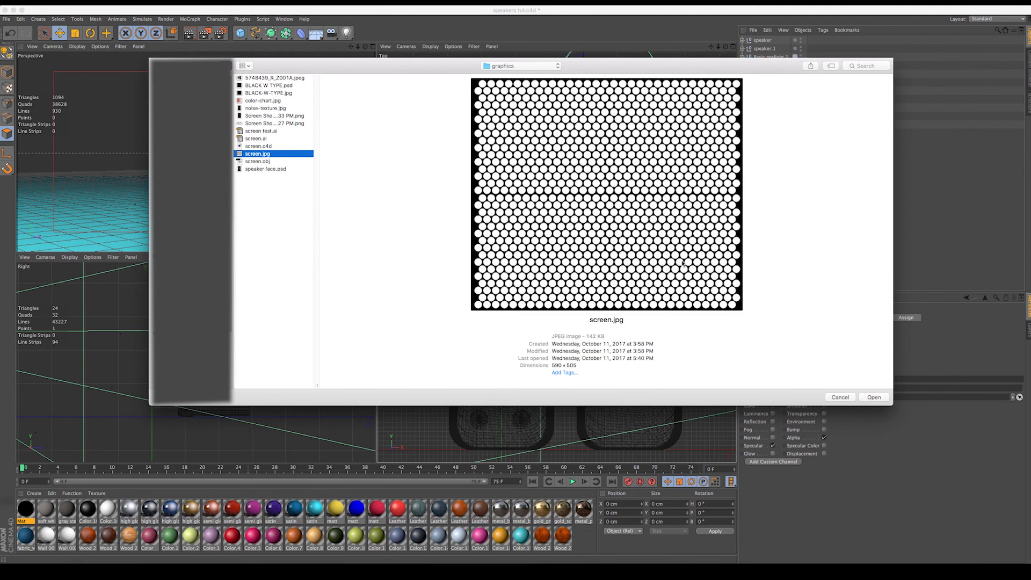
{"action": "left_click", "coordinate": [874, 398]}
{"action": "left_click", "coordinate": [581, 181]}
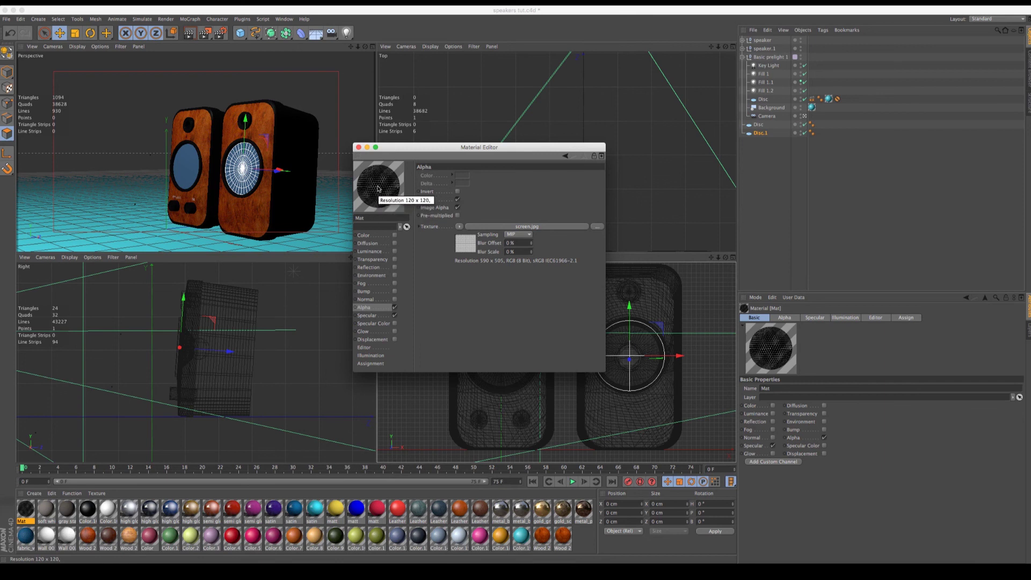
{"action": "left_click", "coordinate": [458, 191]}
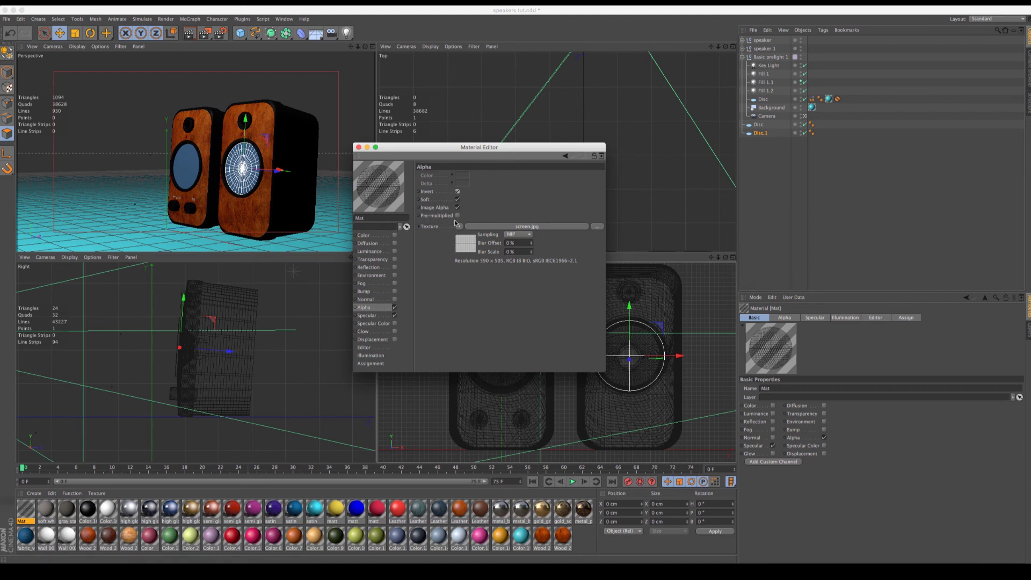
{"action": "left_click", "coordinate": [359, 148]}
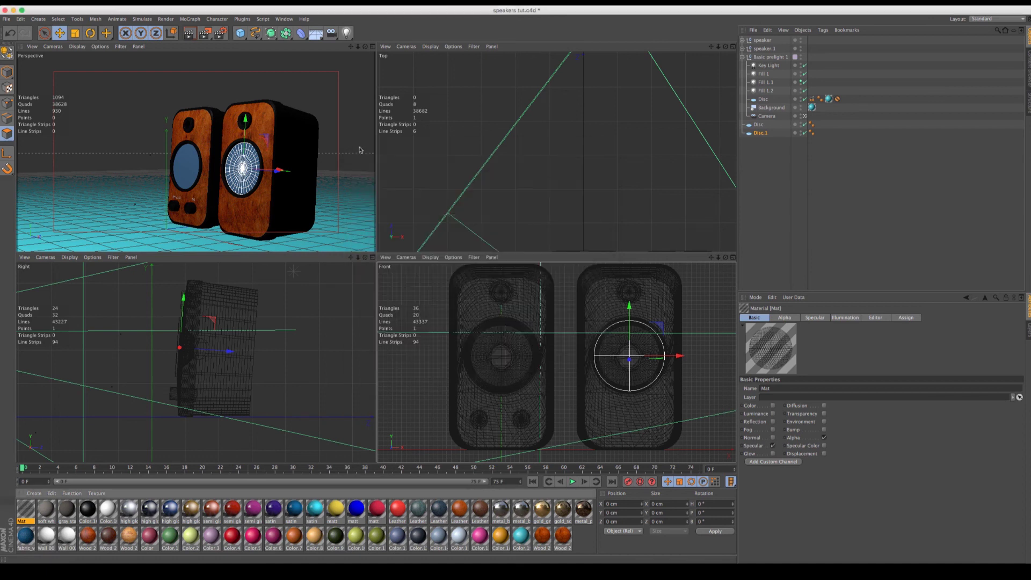
Step: Apply the perforated Mat material to Disc and Disc.1 and frame the speakers in the perspective view
{"action": "left_click_drag", "start_coordinate": [29, 510], "coordinate": [758, 125]}
{"action": "left_click_drag", "start_coordinate": [26, 510], "coordinate": [761, 133]}
{"action": "left_click", "coordinate": [372, 46]}
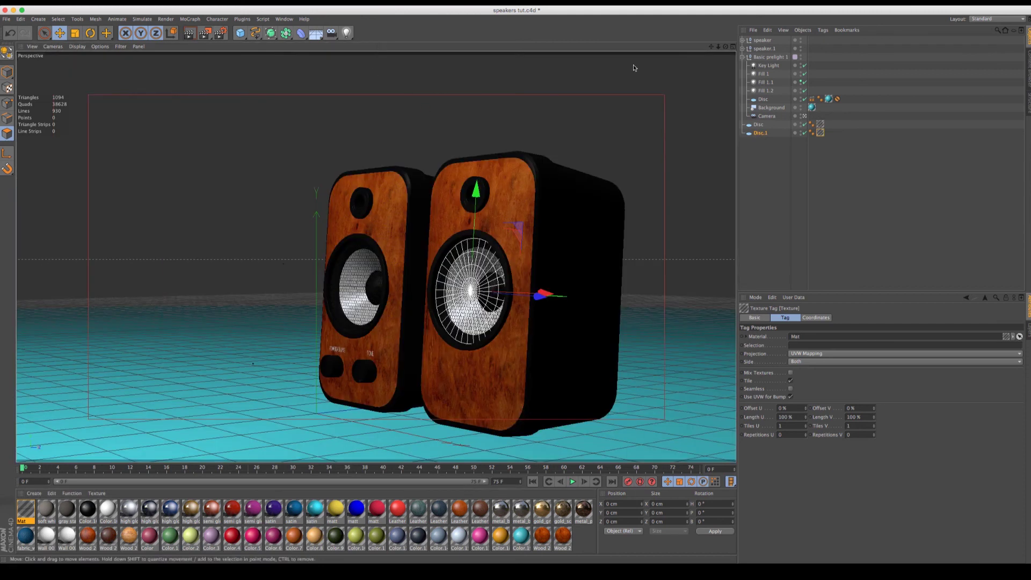
{"action": "scroll", "coordinate": [521, 290], "scroll_direction": "up", "scroll_amount": 4}
{"action": "left_click_drag", "start_coordinate": [522, 290], "coordinate": [618, 309], "text": "alt"}
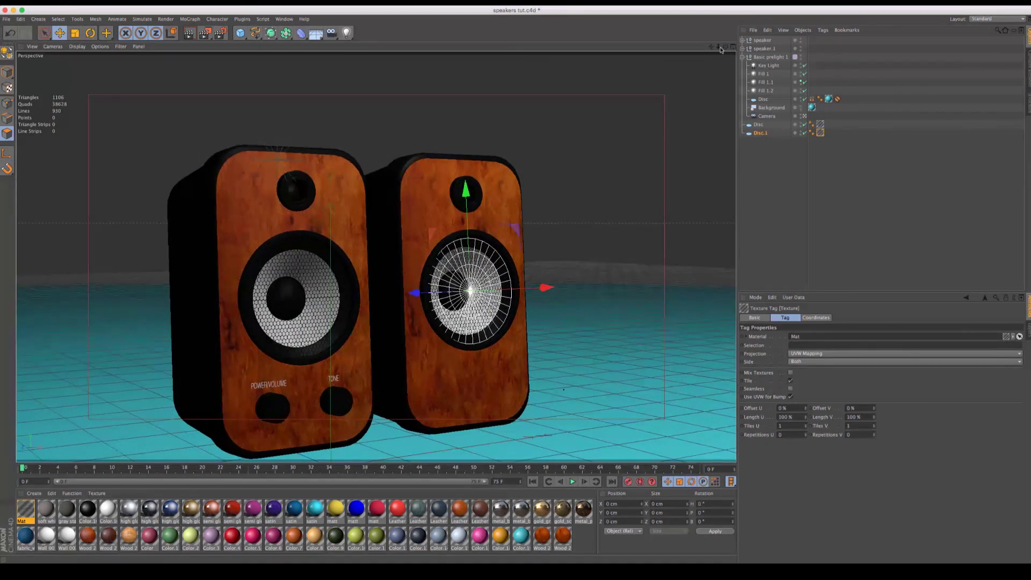
{"action": "right_click_drag", "start_coordinate": [521, 290], "coordinate": [478, 290], "text": "alt"}
{"action": "middle_click_drag", "start_coordinate": [521, 290], "coordinate": [559, 289], "text": "alt"}
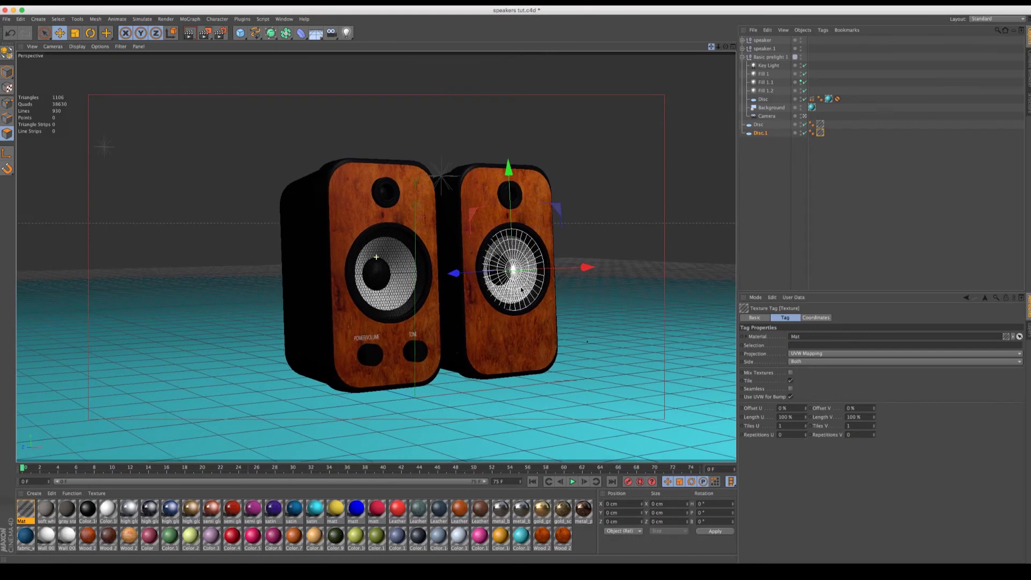
Step: Render a preview, then copy both discs as Disc.2 and Disc.3
{"action": "left_click", "coordinate": [190, 34]}
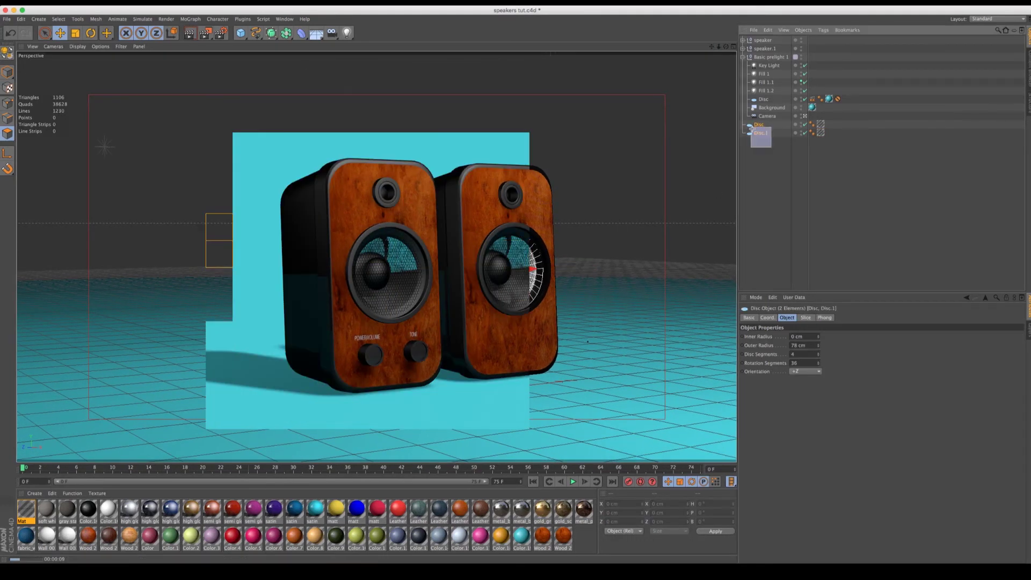
{"action": "left_click", "coordinate": [759, 125], "text": "ctrl"}
{"action": "left_click_drag", "start_coordinate": [761, 144], "coordinate": [760, 147], "text": "ctrl"}
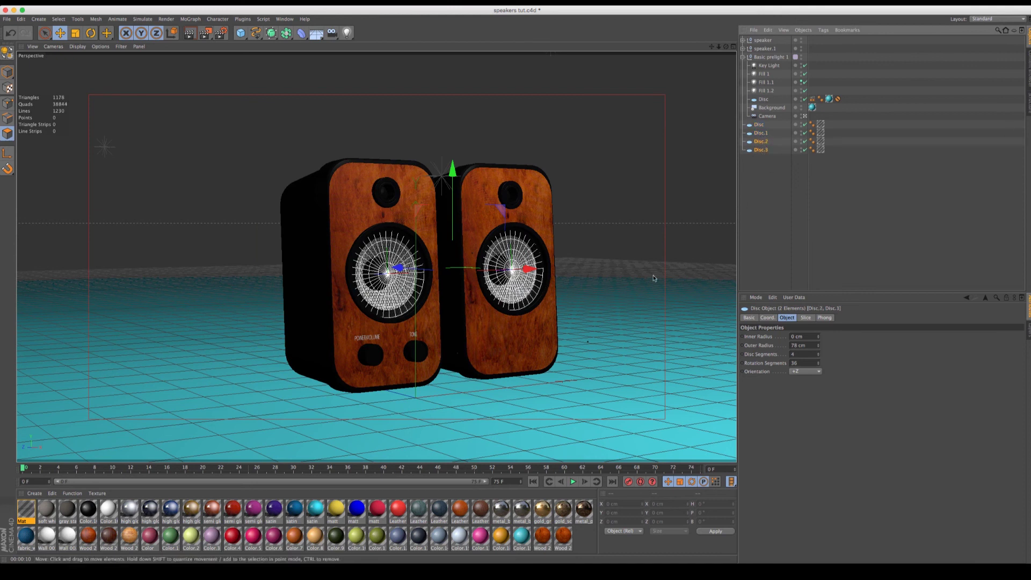
Step: Render the perspective view to check how the mesh grilles sit
{"action": "left_click", "coordinate": [735, 48]}
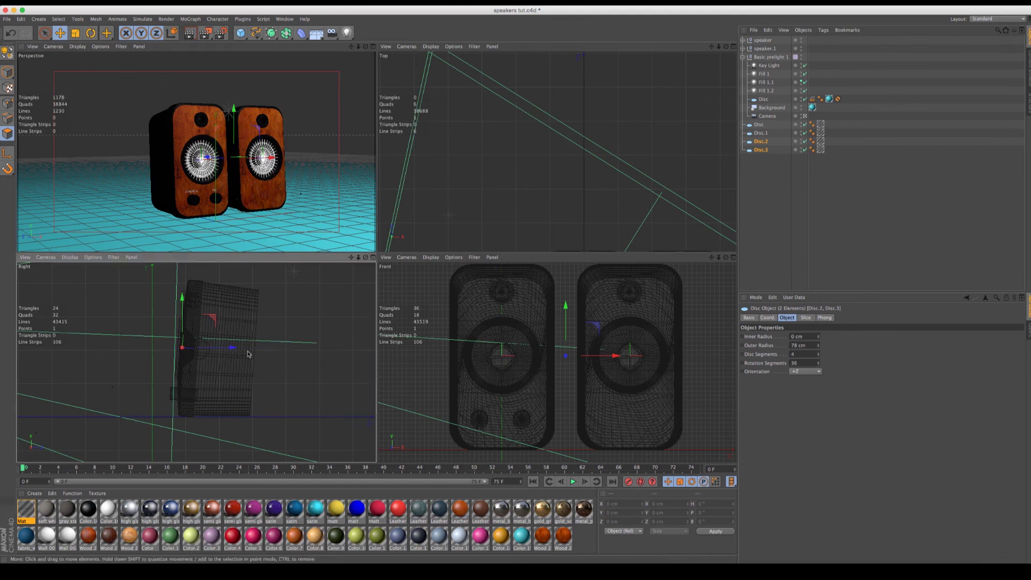
{"action": "left_click", "coordinate": [373, 48]}
{"action": "left_click", "coordinate": [189, 33]}
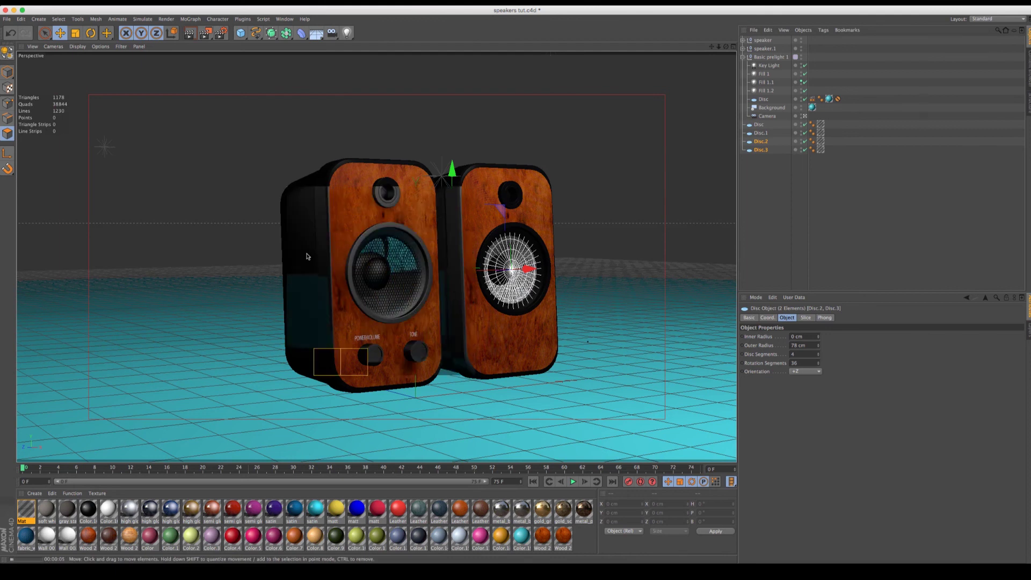
{"action": "left_click", "coordinate": [733, 47]}
Step: Move all four discs along Z in the side view and render the perspective again
{"action": "left_click_drag", "start_coordinate": [377, 290], "coordinate": [377, 290]}
{"action": "left_click_drag", "start_coordinate": [766, 159], "coordinate": [759, 123]}
{"action": "left_click_drag", "start_coordinate": [161, 281], "coordinate": [148, 282]}
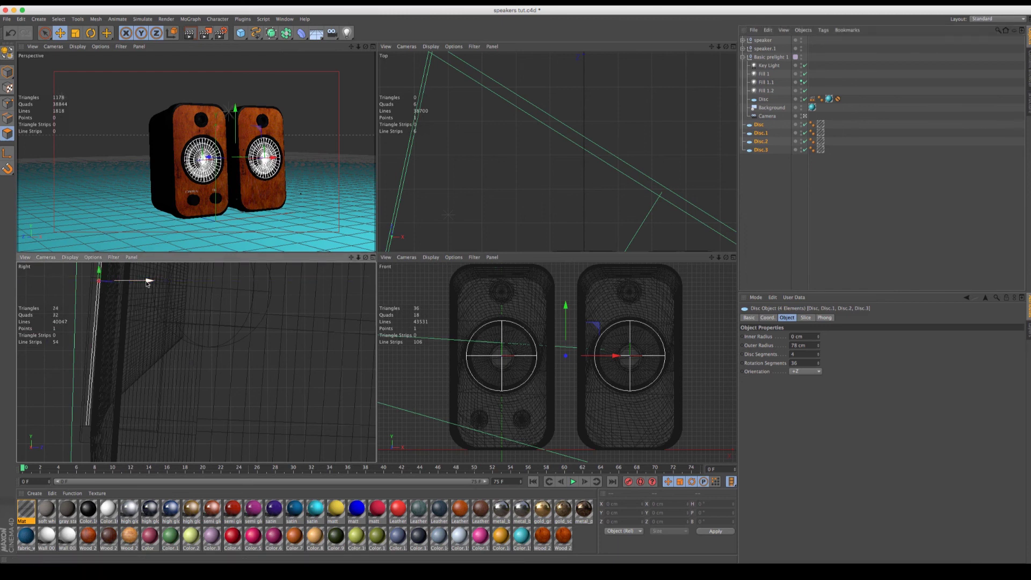
{"action": "left_click", "coordinate": [373, 47]}
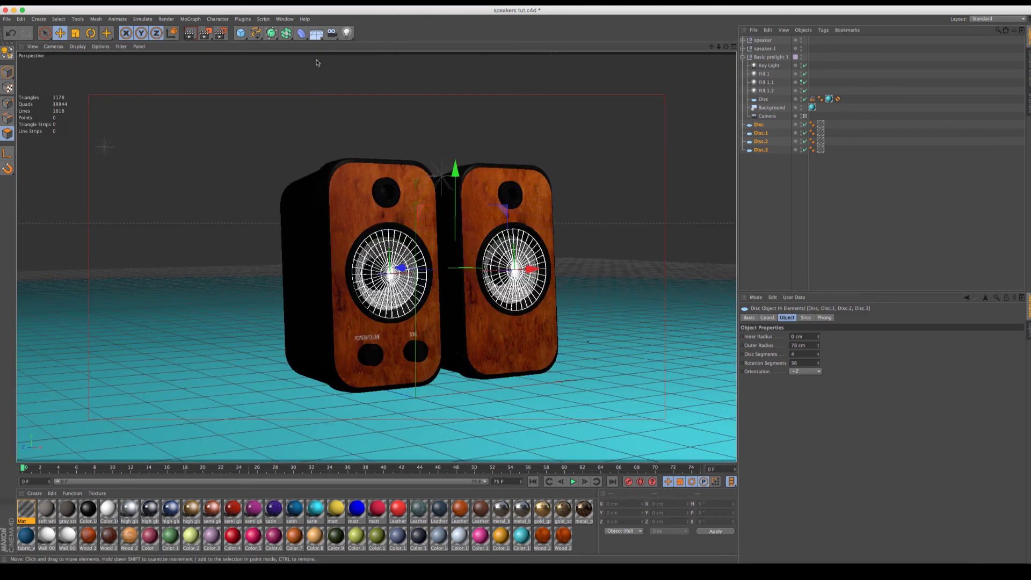
{"action": "left_click", "coordinate": [189, 34]}
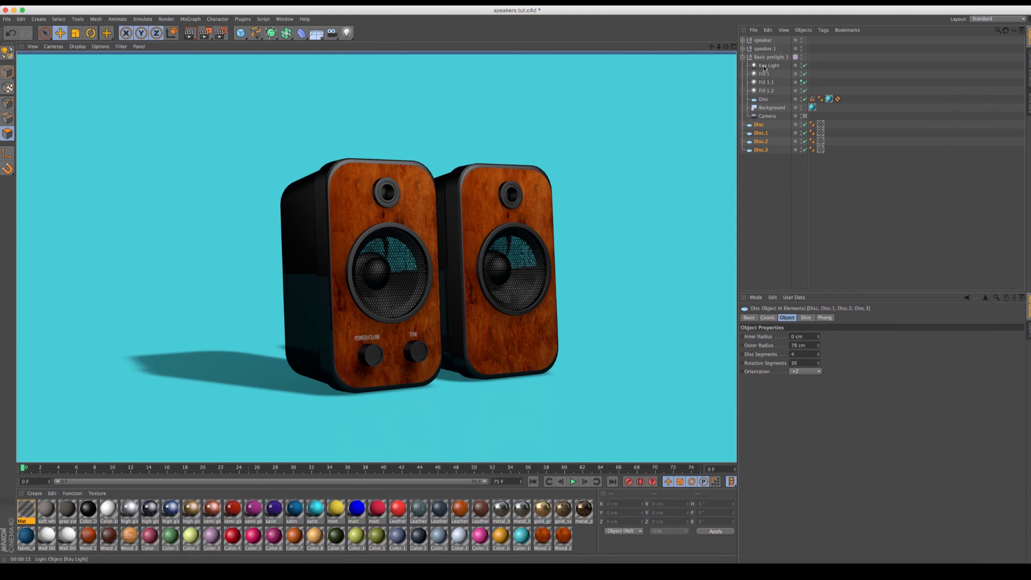
Step: Lower the Key Light intensity to 228%
{"action": "left_click", "coordinate": [767, 65]}
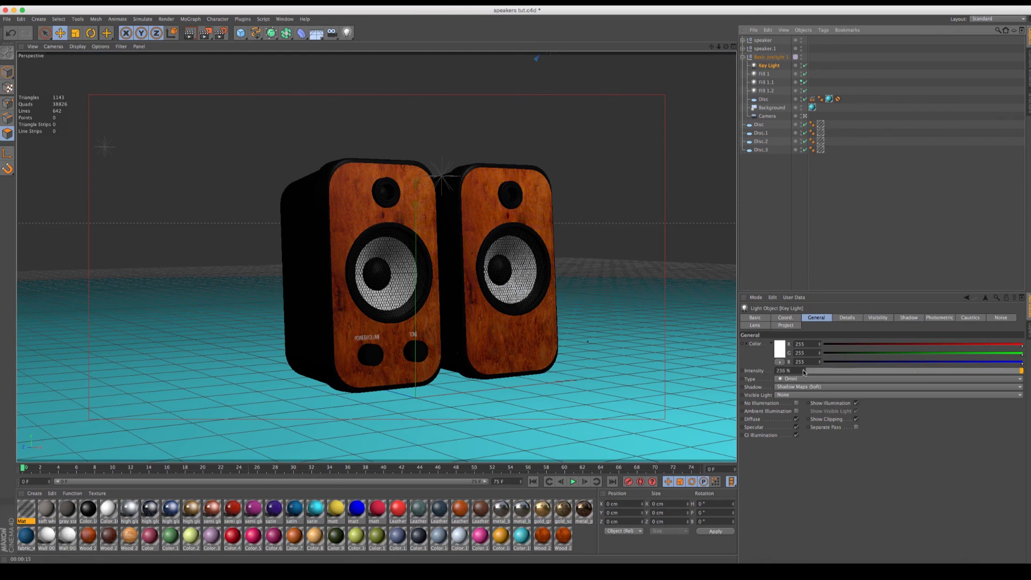
{"action": "left_click_drag", "start_coordinate": [804, 372], "coordinate": [804, 372]}
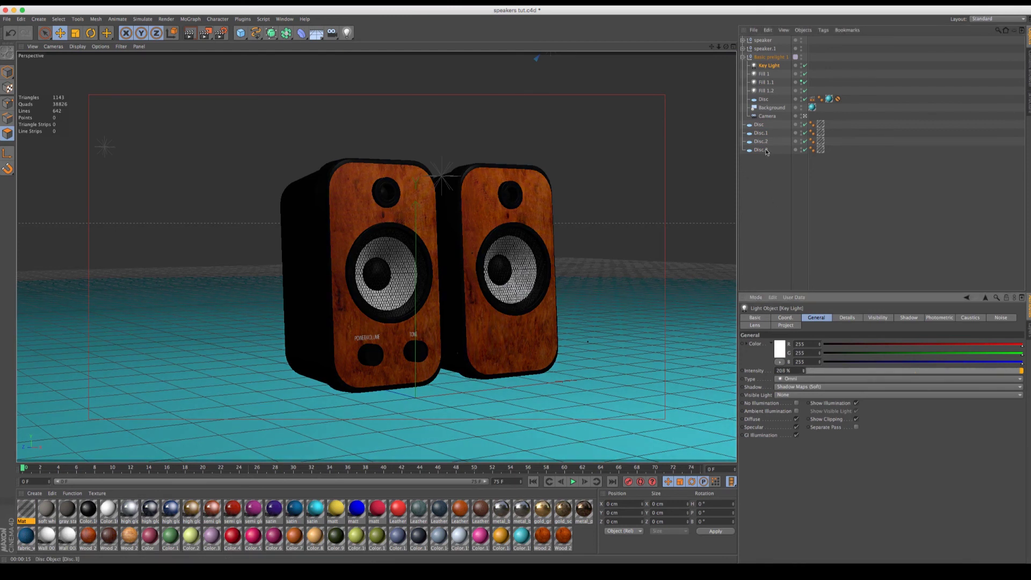
{"action": "left_click", "coordinate": [771, 169]}
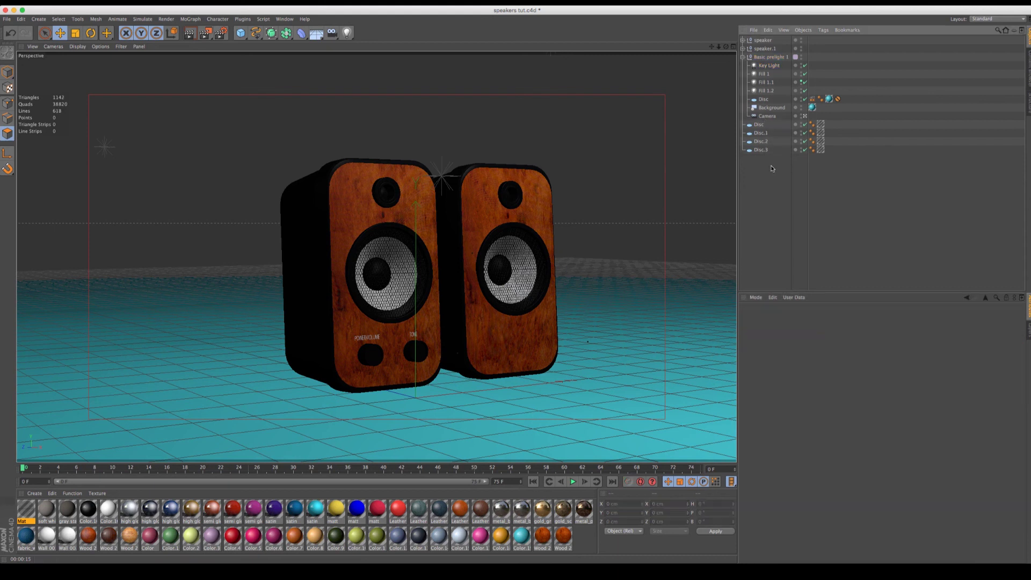
Step: Set the camera's Vignetting Intensity to 75% and render the view
{"action": "left_click", "coordinate": [763, 117]}
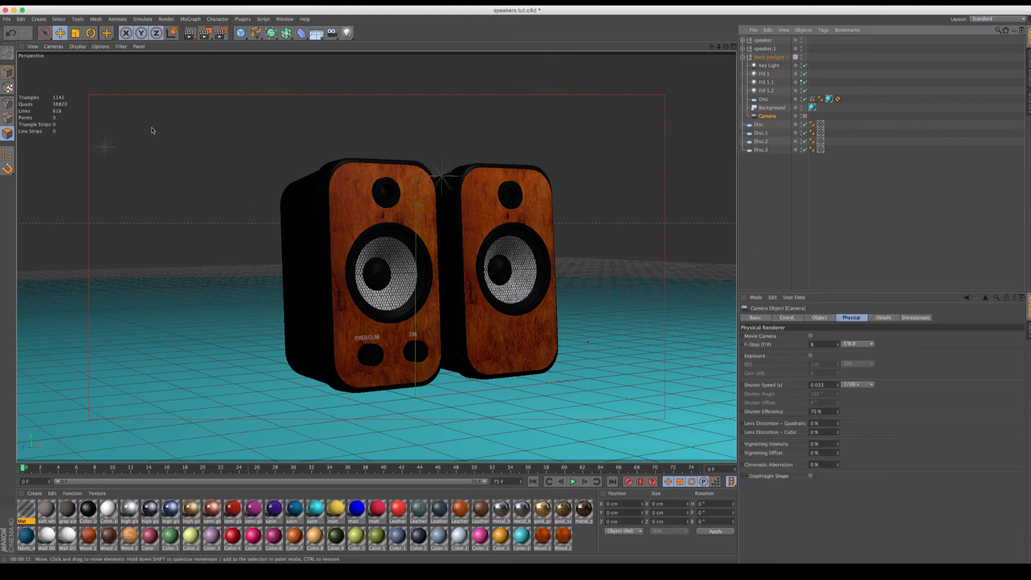
{"action": "left_click", "coordinate": [221, 34]}
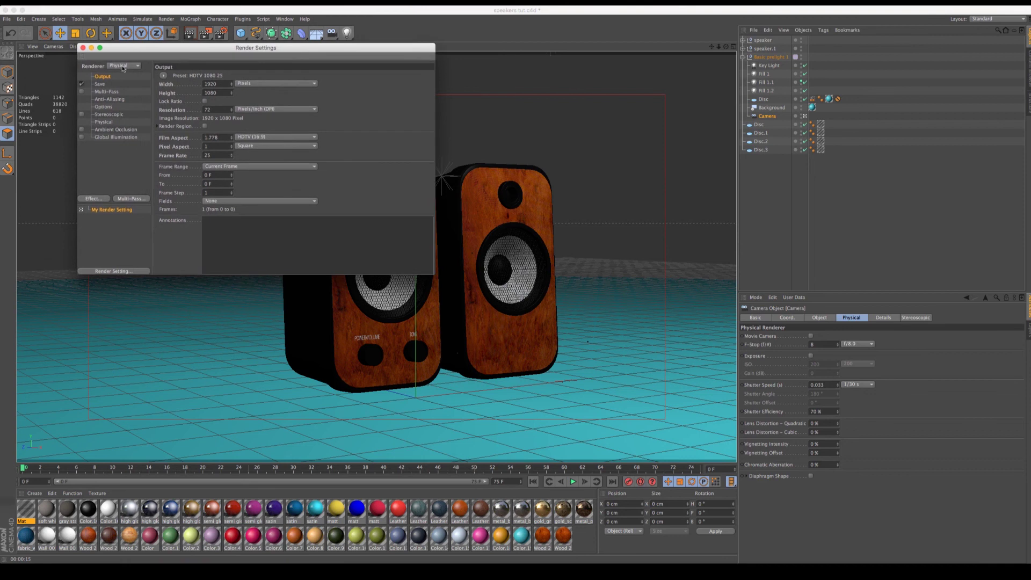
{"action": "left_click", "coordinate": [82, 47]}
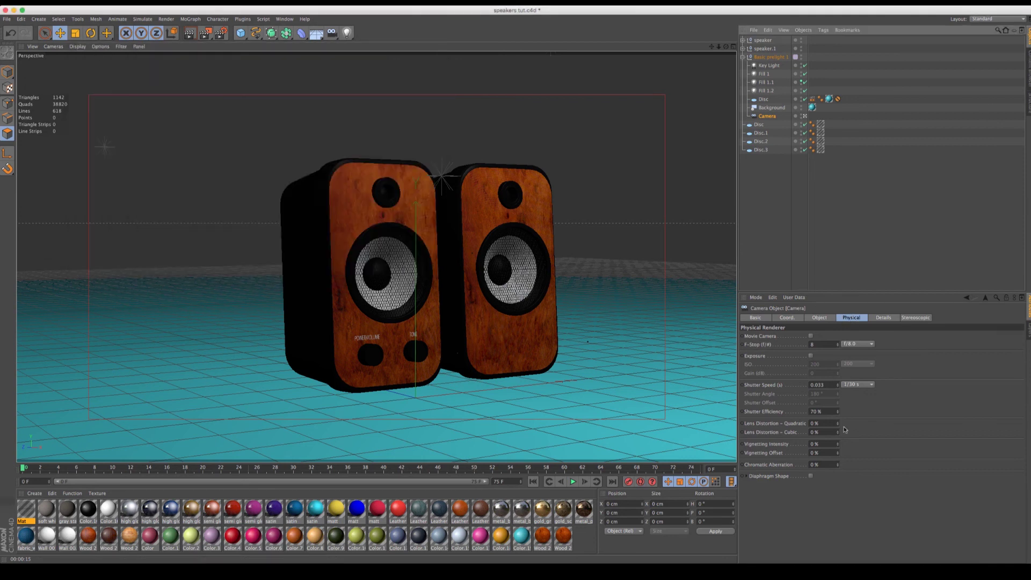
{"action": "double_click", "coordinate": [824, 444]}
{"action": "type", "text": "5"}
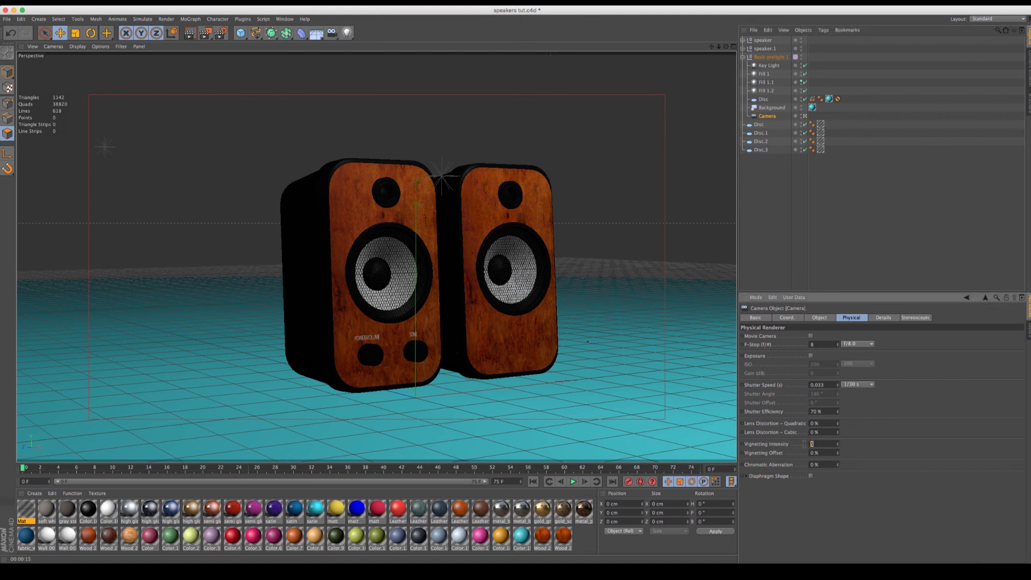
{"action": "type", "text": "5"}
{"action": "key", "text": "Return"}
{"action": "left_click", "coordinate": [191, 36]}
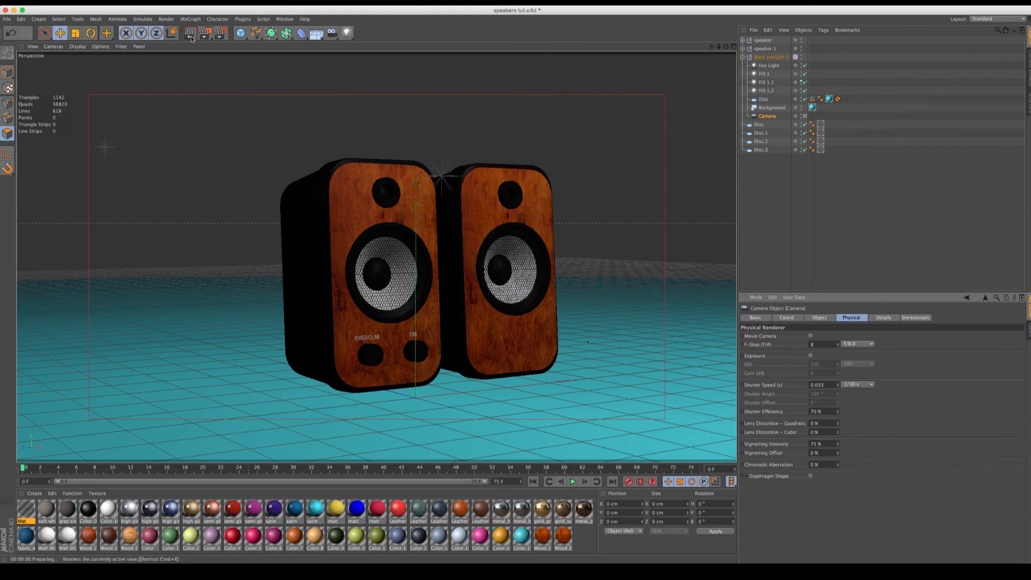